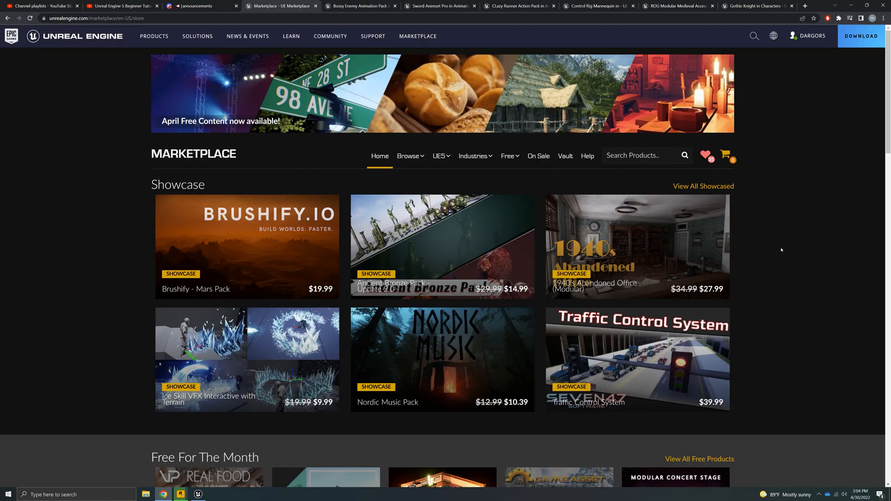
Step: Open the Gothic Knight marketplace page and check in its technical details whether the character is rigged to the Epic skeleton
{"action": "left_click", "coordinate": [768, 5]}
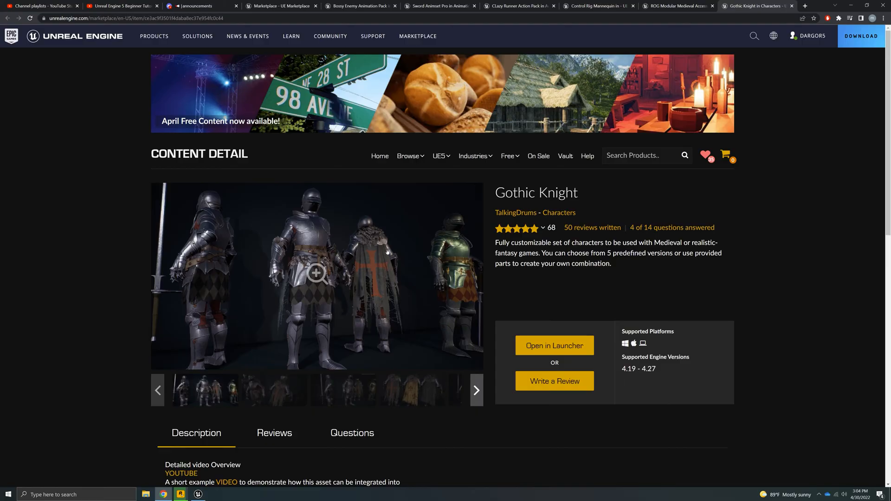
{"action": "scroll", "coordinate": [388, 252], "scroll_direction": "down", "scroll_amount": 6}
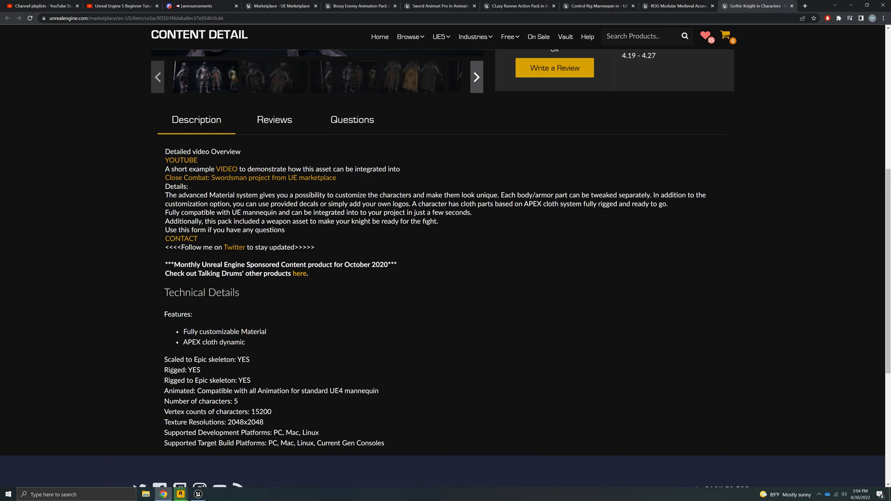
{"action": "left_click_drag", "start_coordinate": [165, 370], "coordinate": [201, 371]}
{"action": "left_click_drag", "start_coordinate": [165, 382], "coordinate": [252, 383]}
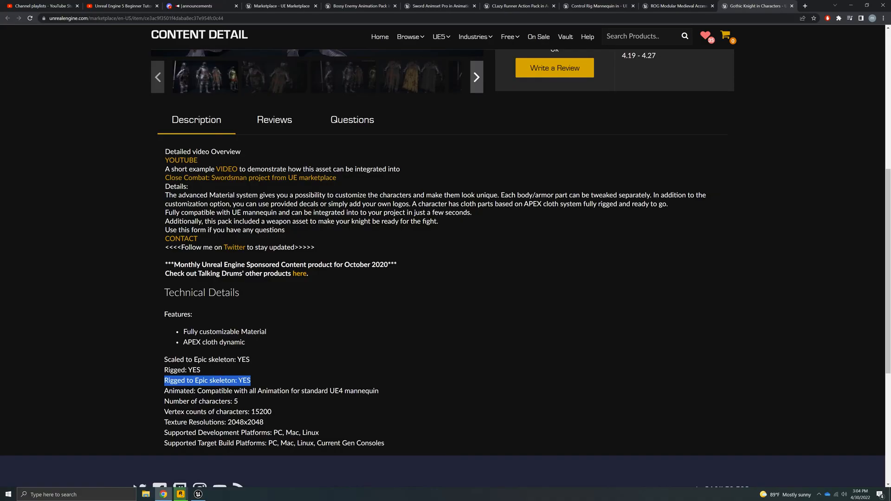
{"action": "left_click", "coordinate": [258, 380]}
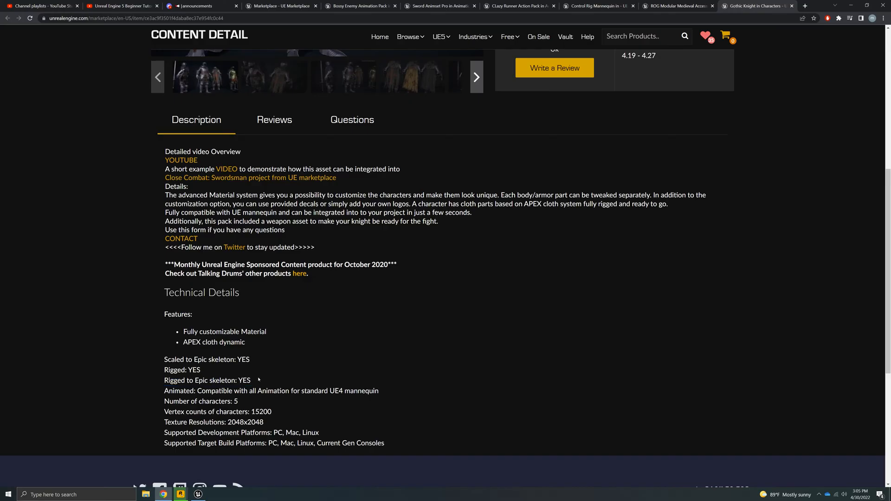
{"action": "scroll", "coordinate": [258, 380], "scroll_direction": "up", "scroll_amount": 4}
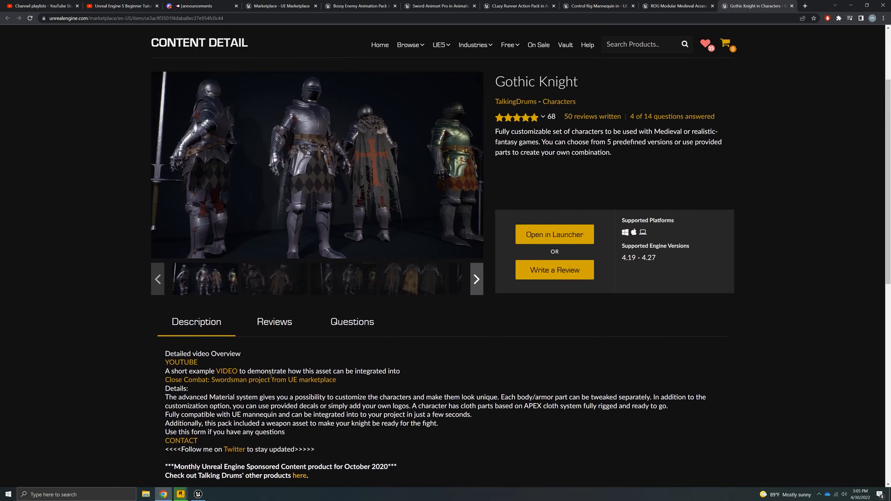
Step: Review the Gothic Knight's description and technical details, highlighting the entries on rigging and scaling to the Epic skeleton
{"action": "scroll", "coordinate": [272, 375], "scroll_direction": "down", "scroll_amount": 4}
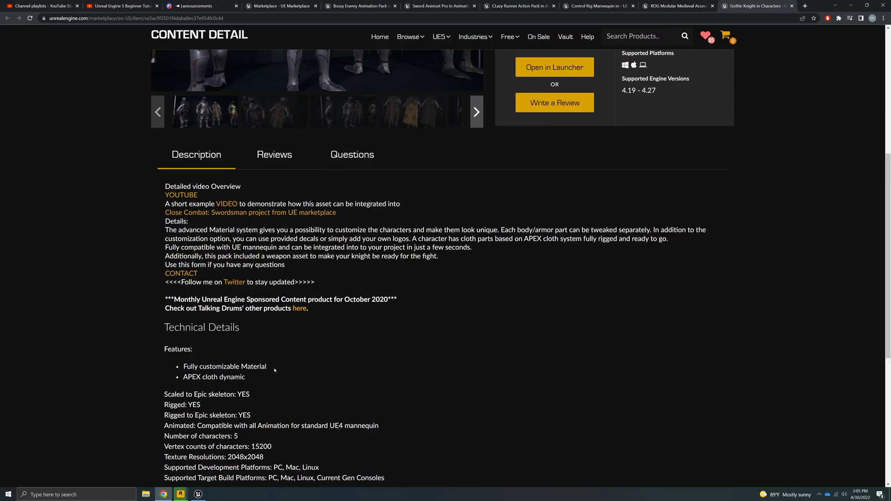
{"action": "scroll", "coordinate": [275, 370], "scroll_direction": "down", "scroll_amount": 1}
{"action": "scroll", "coordinate": [275, 370], "scroll_direction": "up", "scroll_amount": 2}
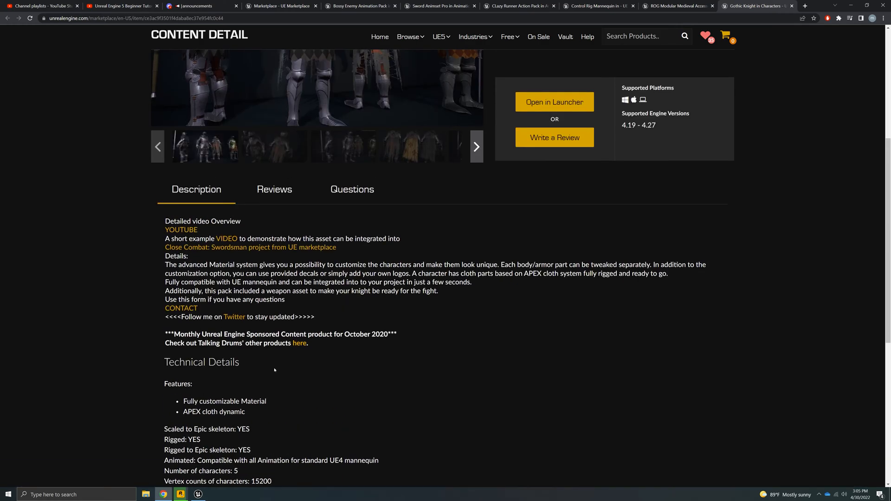
{"action": "scroll", "coordinate": [269, 387], "scroll_direction": "down", "scroll_amount": 1}
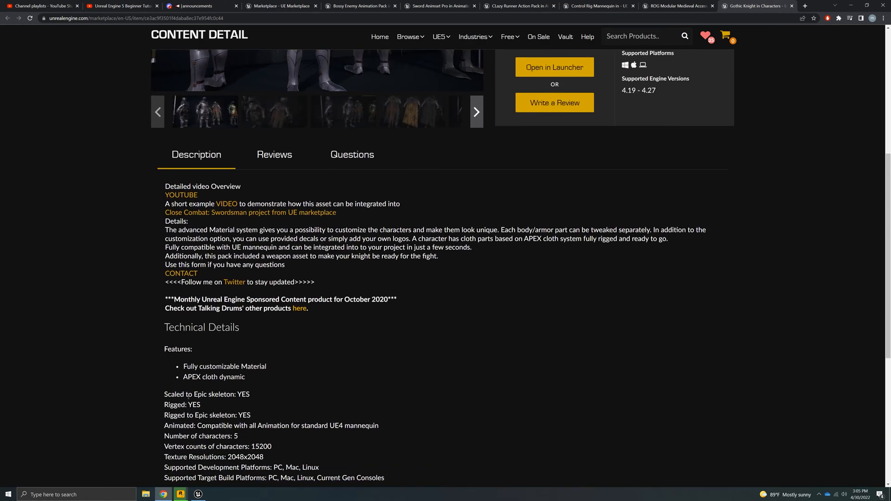
{"action": "left_click_drag", "start_coordinate": [165, 413], "coordinate": [263, 416]}
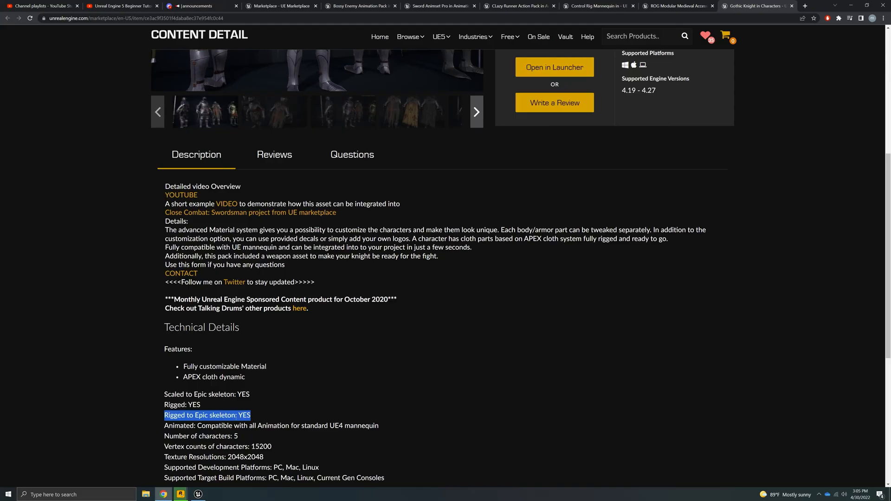
{"action": "left_click_drag", "start_coordinate": [165, 395], "coordinate": [235, 400]}
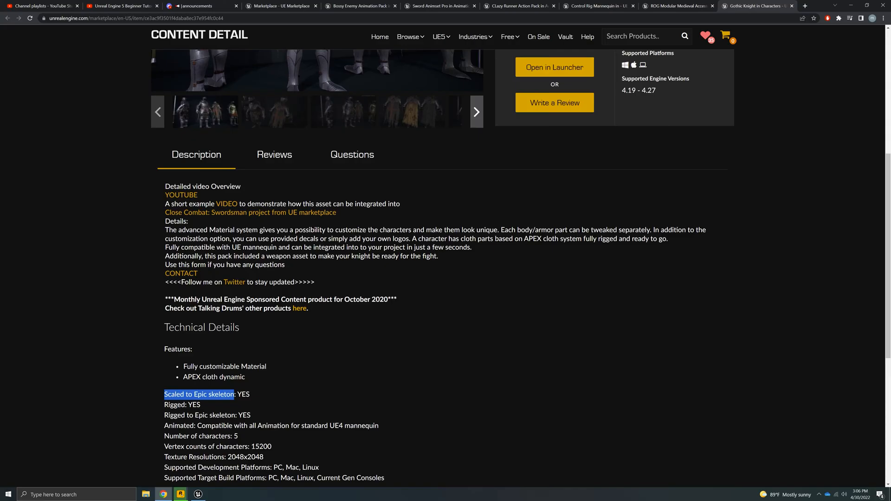
{"action": "left_click_drag", "start_coordinate": [237, 395], "coordinate": [160, 399]}
{"action": "scroll", "coordinate": [455, 372], "scroll_direction": "up", "scroll_amount": 3}
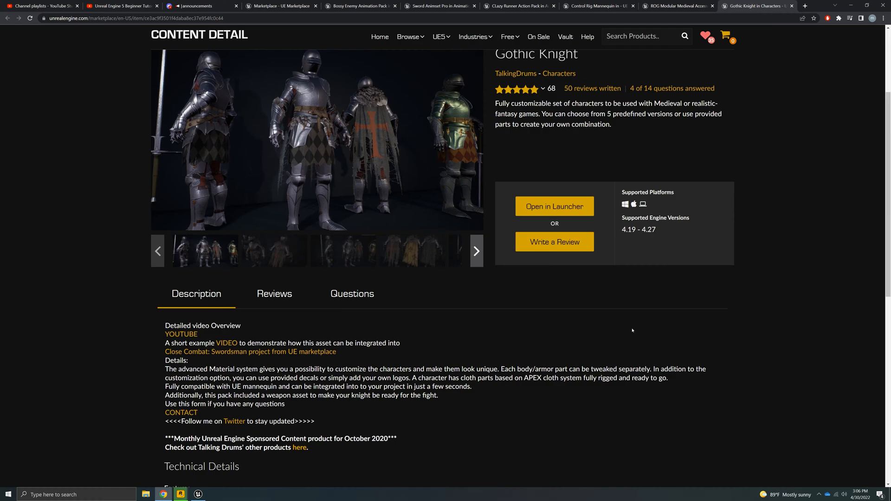
{"action": "scroll", "coordinate": [325, 375], "scroll_direction": "down", "scroll_amount": 3}
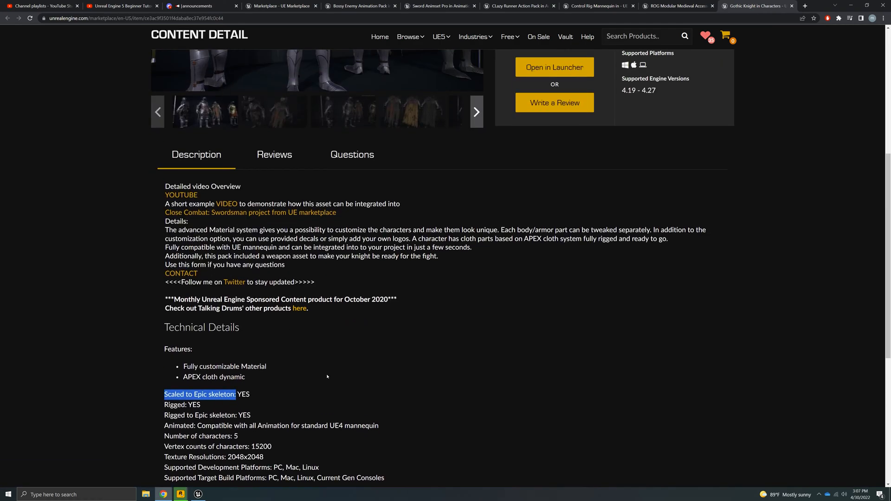
{"action": "scroll", "coordinate": [320, 371], "scroll_direction": "down", "scroll_amount": 1}
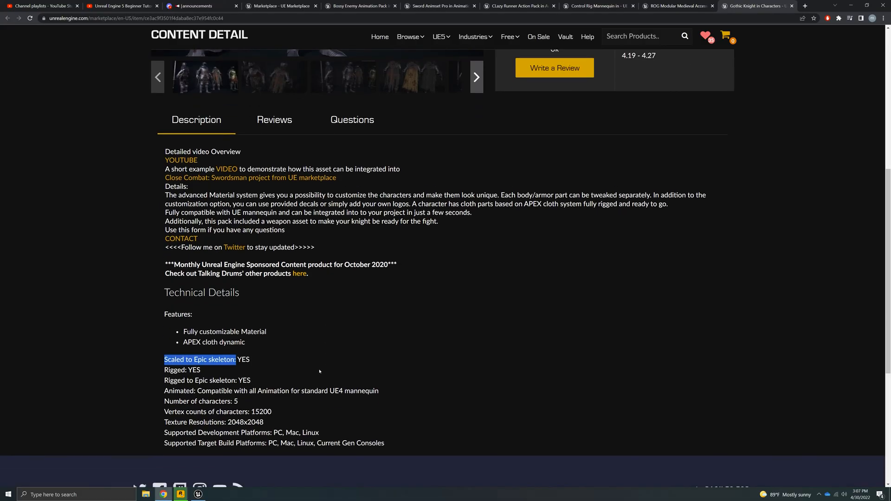
{"action": "scroll", "coordinate": [319, 371], "scroll_direction": "up", "scroll_amount": 1}
{"action": "scroll", "coordinate": [278, 378], "scroll_direction": "down", "scroll_amount": 2}
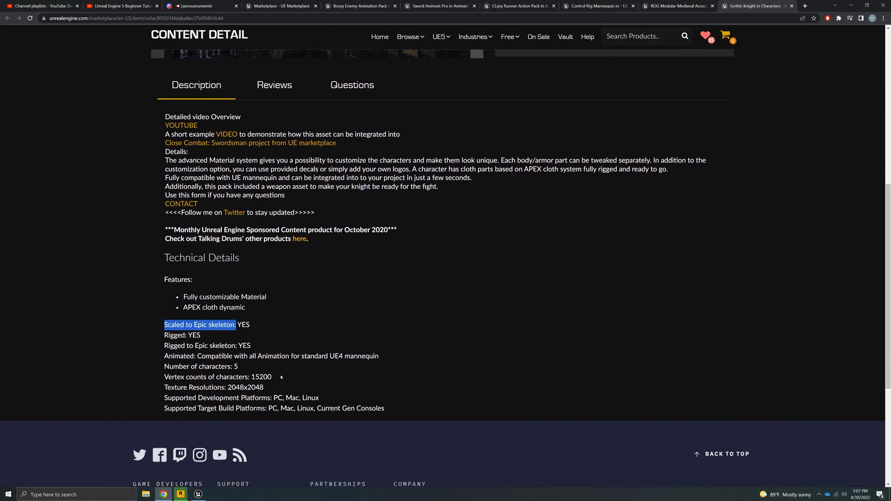
Step: Highlight the vertex count of the Gothic Knight characters and compare it with the preview images
{"action": "left_click_drag", "start_coordinate": [158, 377], "coordinate": [292, 380]}
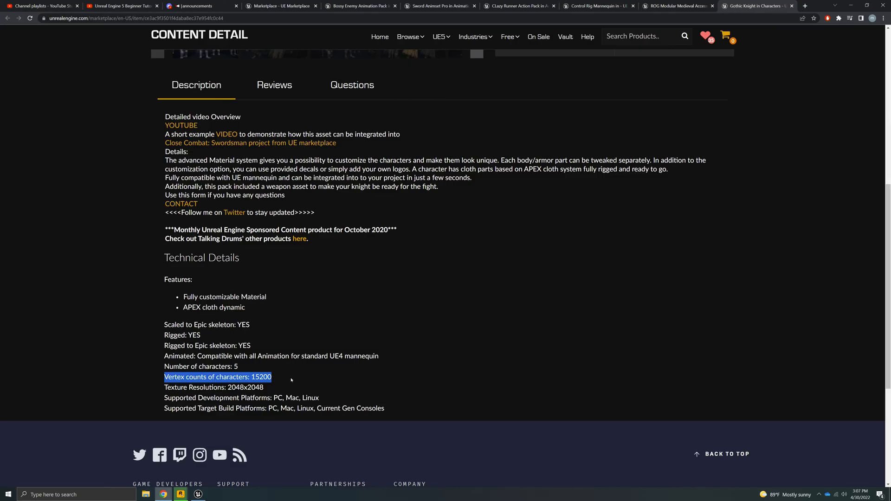
{"action": "left_click", "coordinate": [270, 383]}
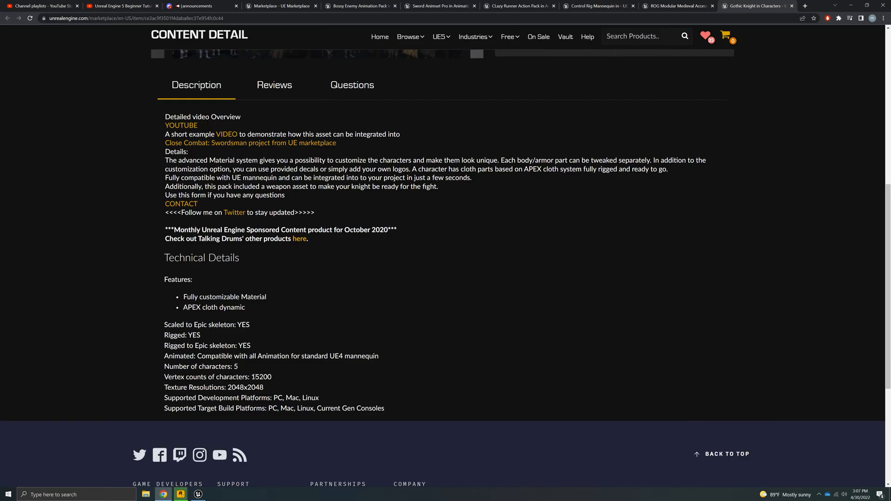
{"action": "left_click_drag", "start_coordinate": [252, 377], "coordinate": [273, 377]}
{"action": "scroll", "coordinate": [273, 389], "scroll_direction": "up", "scroll_amount": 2}
{"action": "scroll", "coordinate": [272, 392], "scroll_direction": "down", "scroll_amount": 2}
{"action": "scroll", "coordinate": [277, 380], "scroll_direction": "up", "scroll_amount": 5}
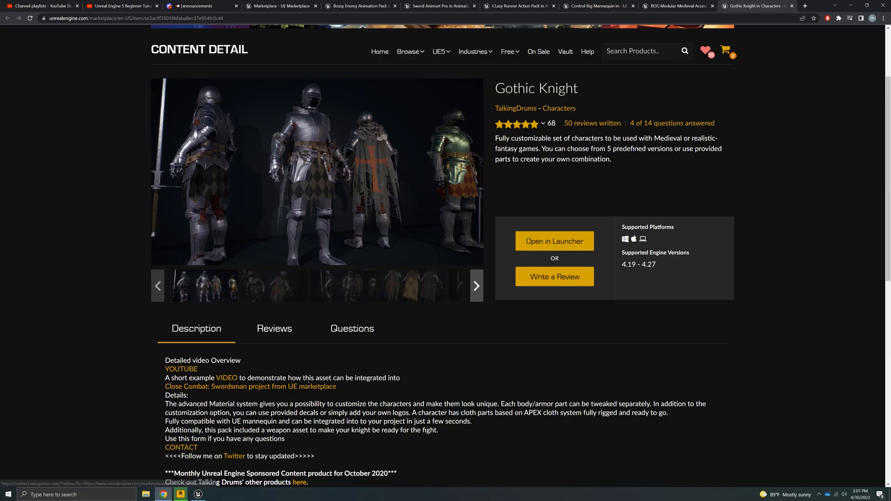
{"action": "scroll", "coordinate": [309, 386], "scroll_direction": "down", "scroll_amount": 5}
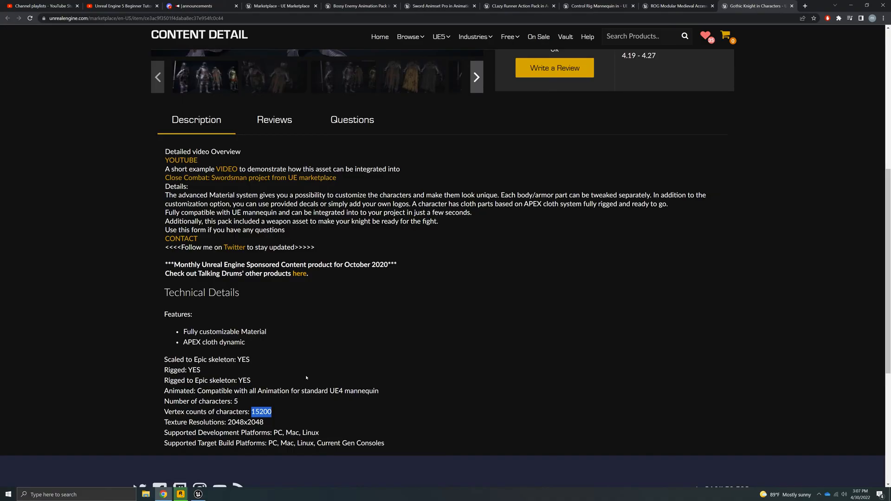
{"action": "scroll", "coordinate": [288, 380], "scroll_direction": "up", "scroll_amount": 1}
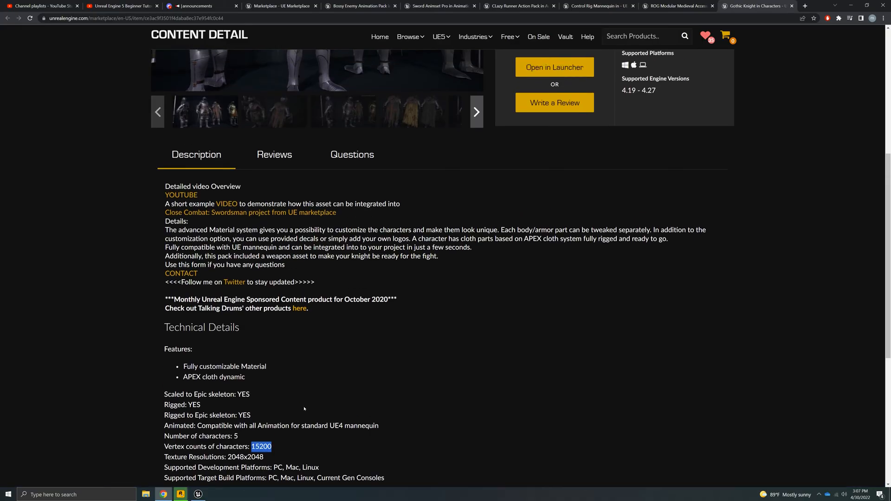
Step: Highlight the texture resolution in the Gothic Knight's technical details and look over the preview images again
{"action": "double_click", "coordinate": [245, 457]}
{"action": "scroll", "coordinate": [302, 418], "scroll_direction": "down", "scroll_amount": 1}
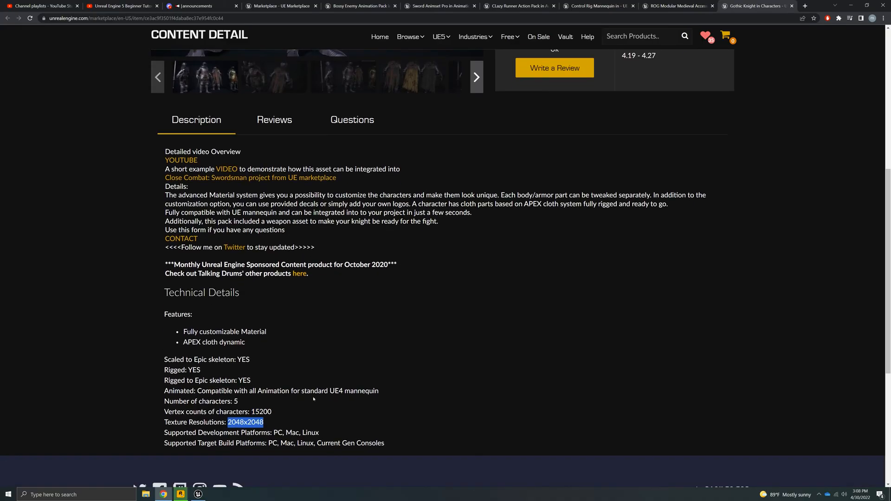
{"action": "left_click", "coordinate": [254, 421]}
{"action": "left_click_drag", "start_coordinate": [227, 422], "coordinate": [264, 422]}
{"action": "scroll", "coordinate": [285, 459], "scroll_direction": "up", "scroll_amount": 3}
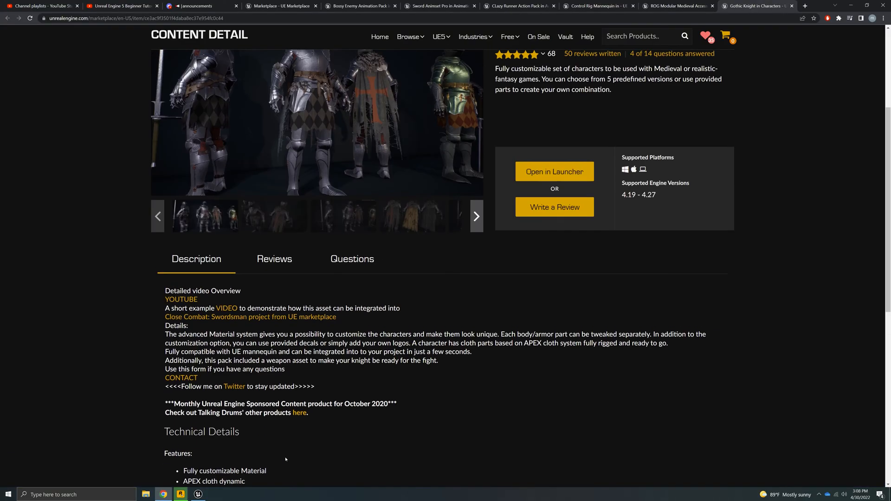
{"action": "scroll", "coordinate": [284, 457], "scroll_direction": "down", "scroll_amount": 3}
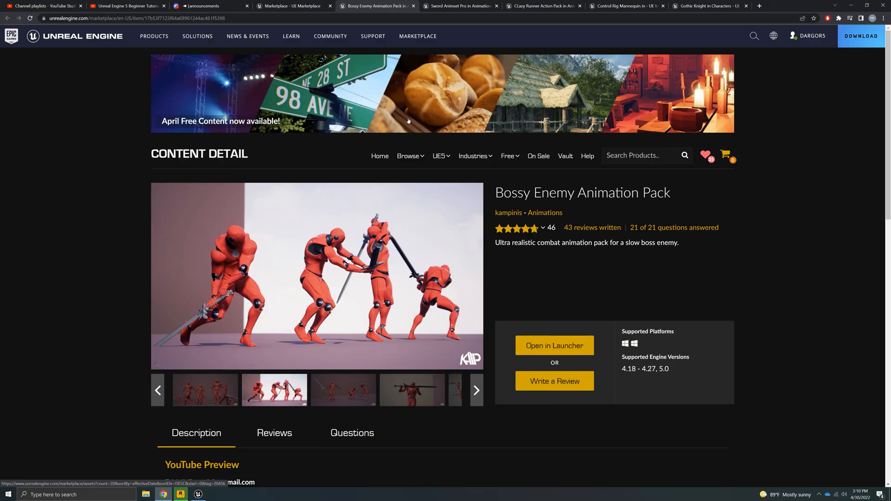
Step: Switch to the Control Rig Mannequin marketplace page, highlight its title and look over the product information
{"action": "key", "text": "ctrl+Tab"}
{"action": "key", "text": "ctrl+Tab"}
{"action": "key", "text": "ctrl+Tab"}
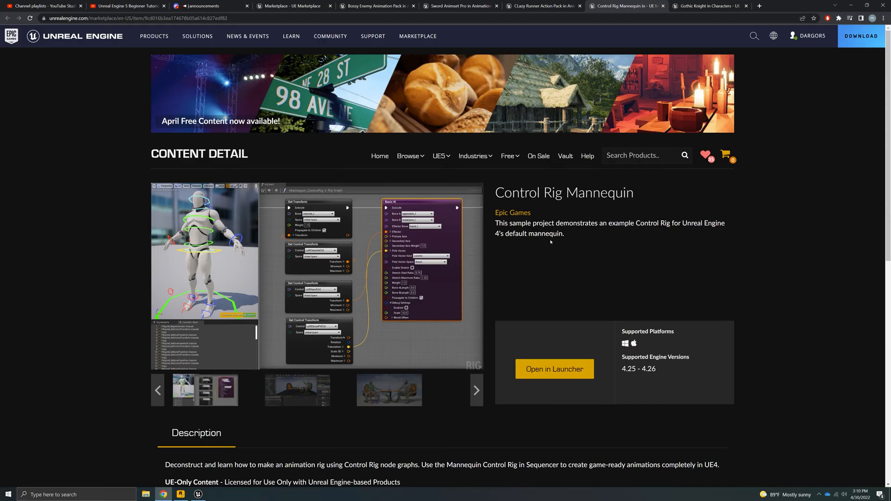
{"action": "left_click_drag", "start_coordinate": [502, 200], "coordinate": [663, 196]}
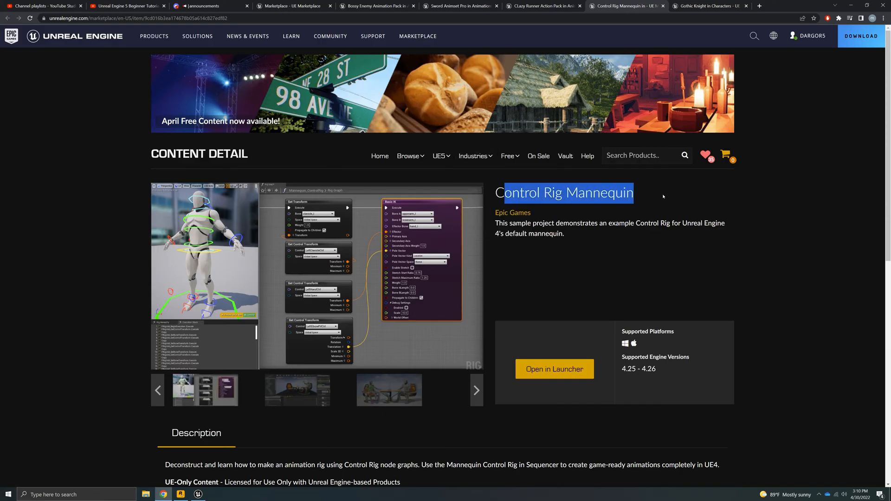
{"action": "left_click", "coordinate": [625, 281]}
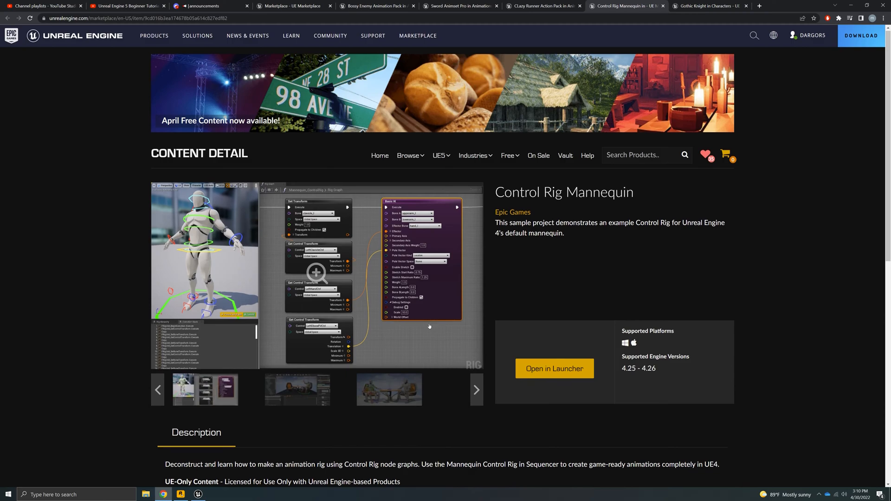
{"action": "scroll", "coordinate": [442, 359], "scroll_direction": "down", "scroll_amount": 2}
{"action": "scroll", "coordinate": [441, 359], "scroll_direction": "up", "scroll_amount": 2}
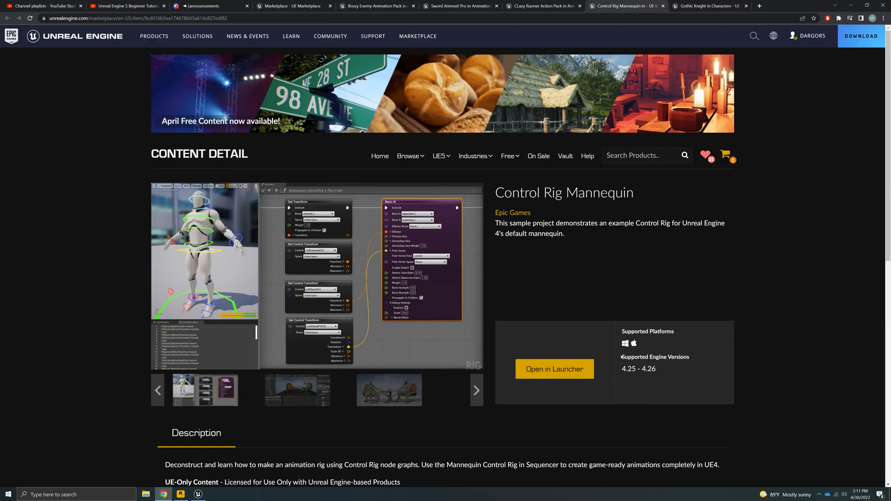
Step: Switch to the MR3D-Dev Discord server and look through its announcements, new-comers-boosts and general channels, ending on announcements
{"action": "key", "text": "ctrl+3"}
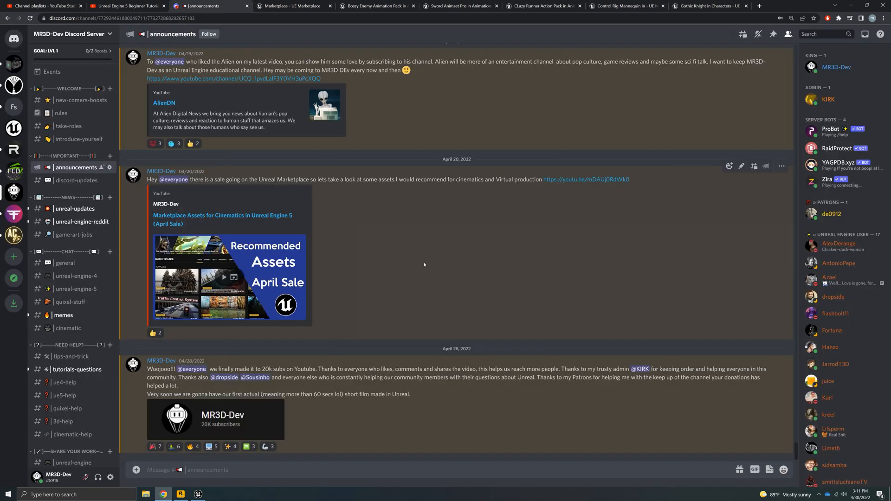
{"action": "scroll", "coordinate": [424, 264], "scroll_direction": "up", "scroll_amount": 3}
{"action": "scroll", "coordinate": [424, 267], "scroll_direction": "down", "scroll_amount": 3}
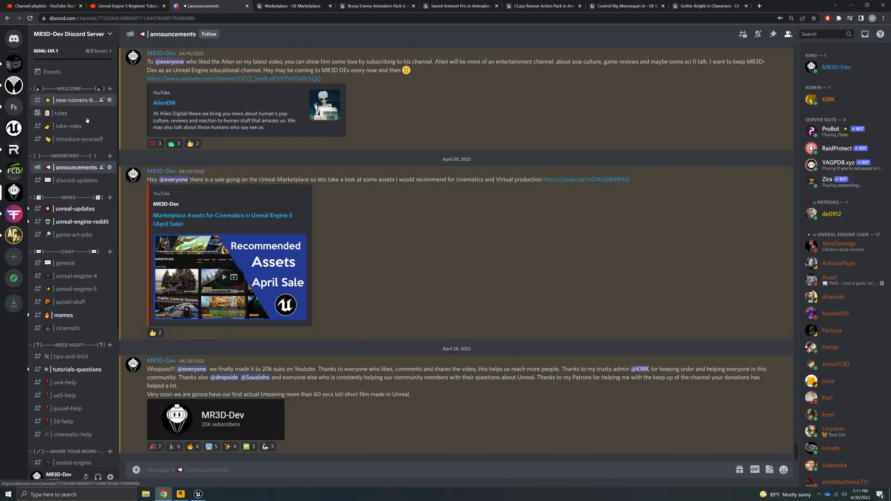
{"action": "left_click", "coordinate": [74, 100]}
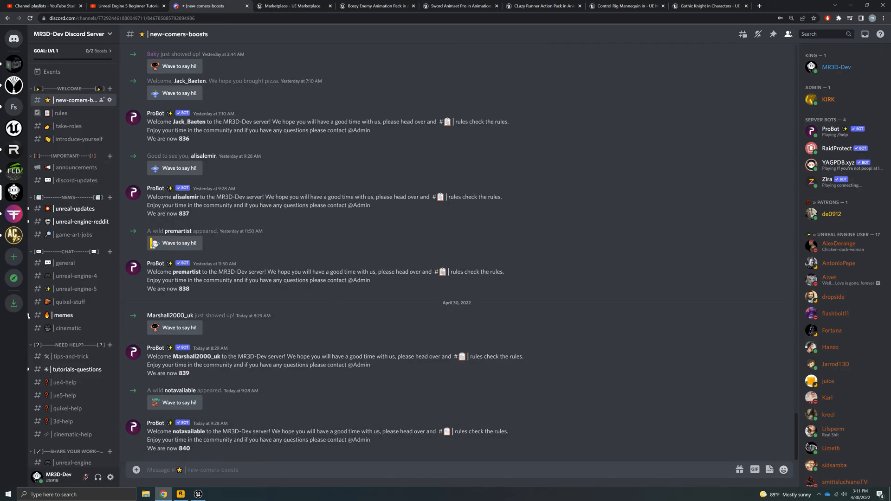
{"action": "left_click", "coordinate": [65, 263]}
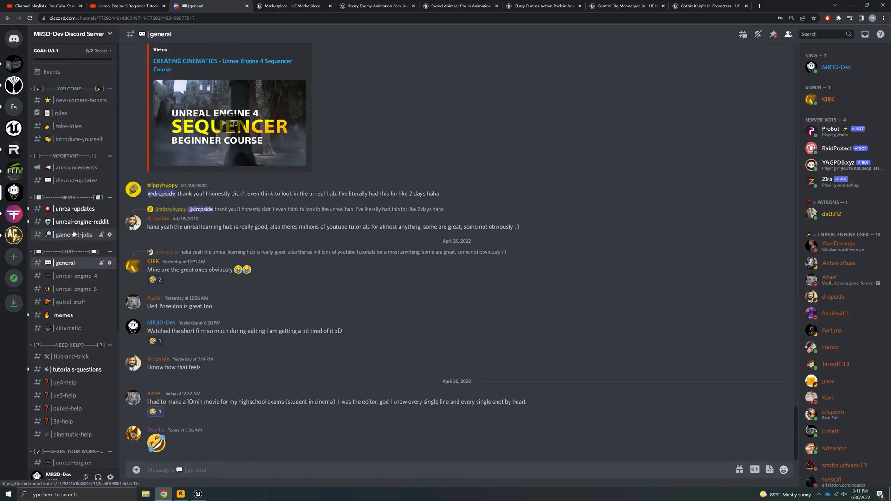
{"action": "left_click", "coordinate": [76, 167]}
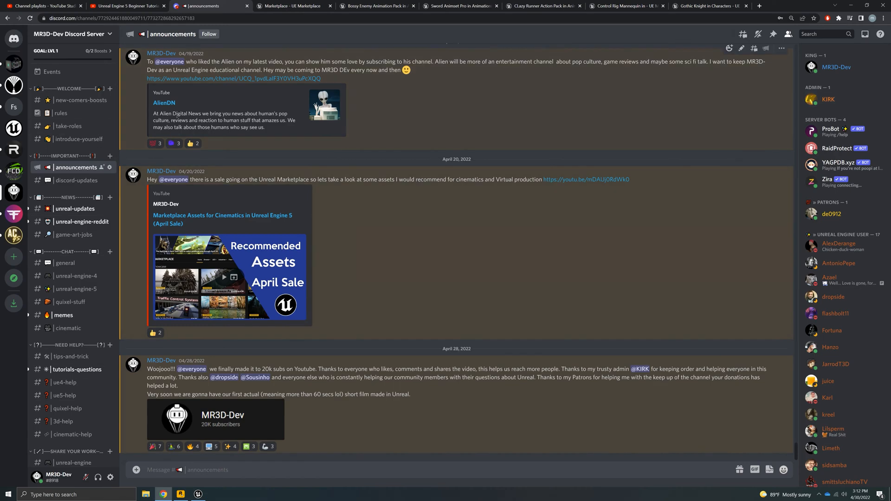
Step: Switch to the YouTube video "Unreal Engine 5 Beginner Tutorial for Film: Introduction", highlight its title and look over the page
{"action": "left_click", "coordinate": [119, 7]}
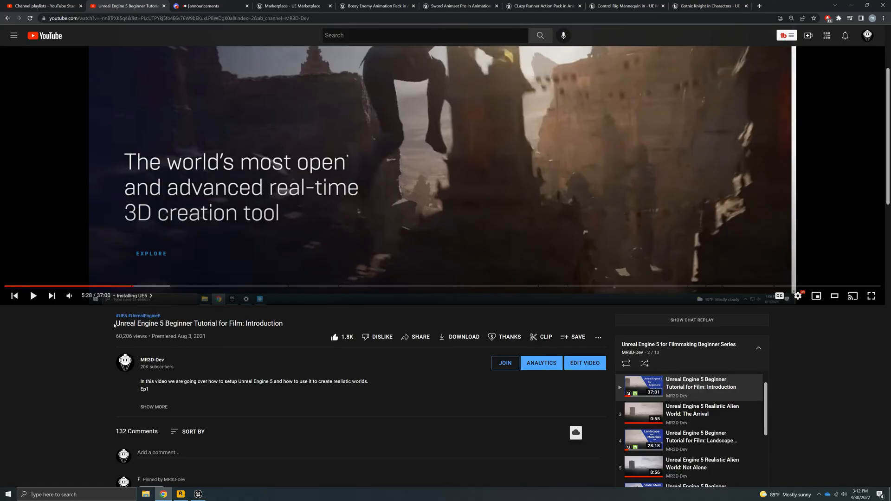
{"action": "left_click_drag", "start_coordinate": [114, 325], "coordinate": [243, 325]}
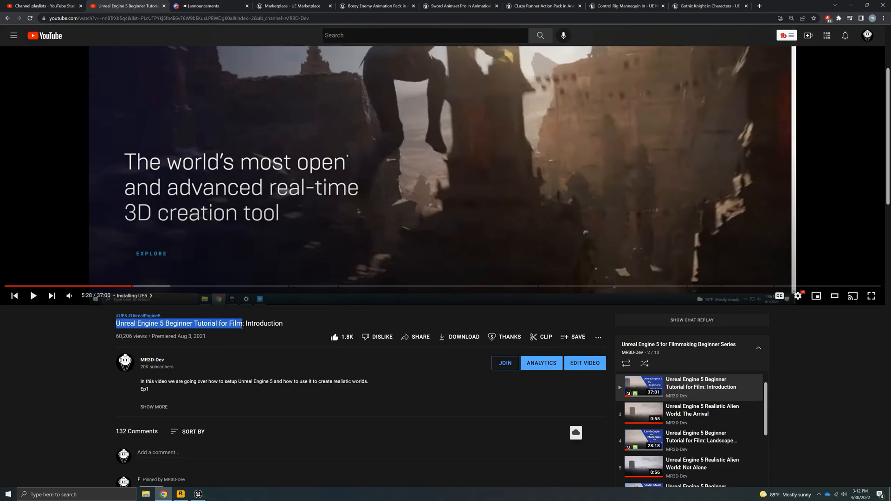
{"action": "left_click", "coordinate": [272, 351]}
{"action": "scroll", "coordinate": [271, 352], "scroll_direction": "up", "scroll_amount": 3}
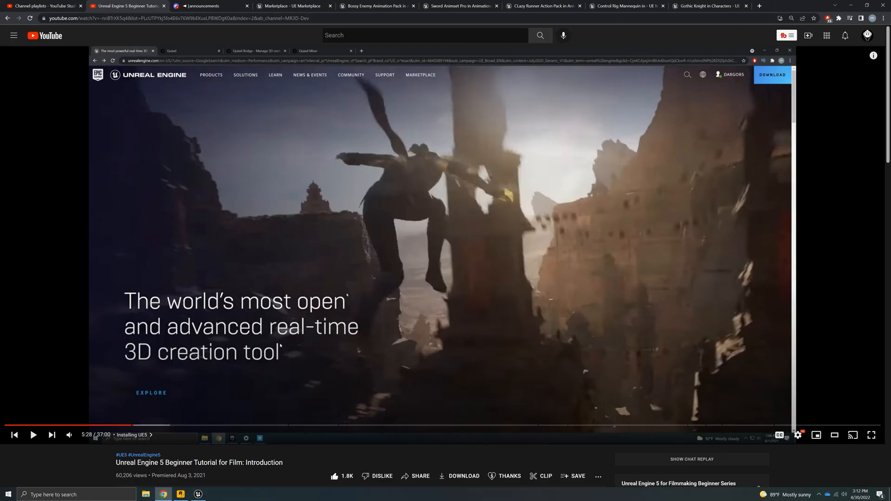
{"action": "scroll", "coordinate": [280, 346], "scroll_direction": "down", "scroll_amount": 2}
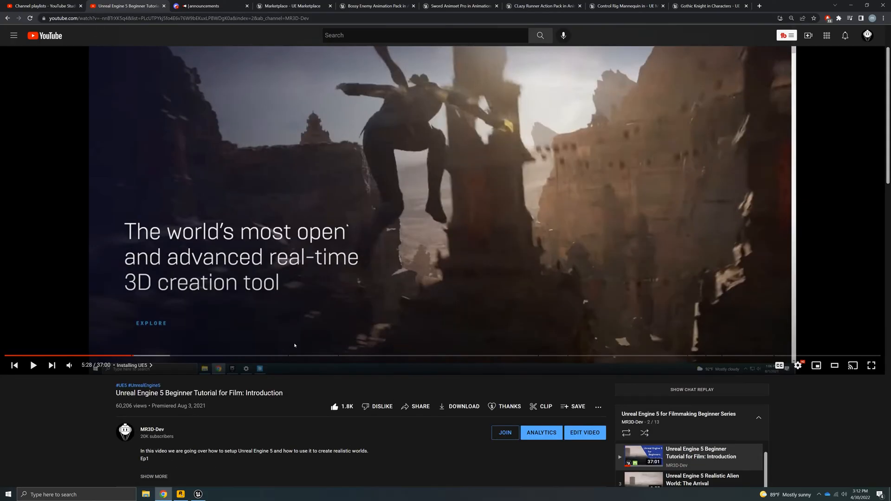
Step: Expand the tutorial video's full description and highlight its Ep1 episode label
{"action": "scroll", "coordinate": [309, 358], "scroll_direction": "down", "scroll_amount": 1}
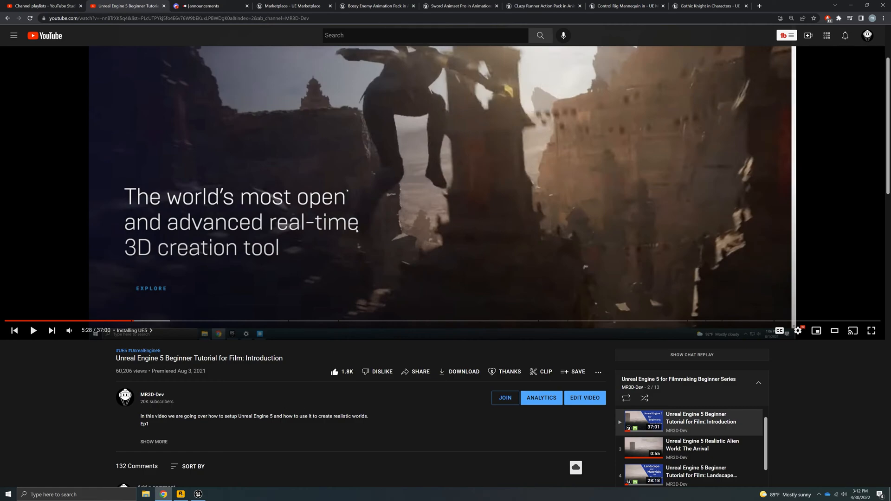
{"action": "left_click", "coordinate": [155, 442]}
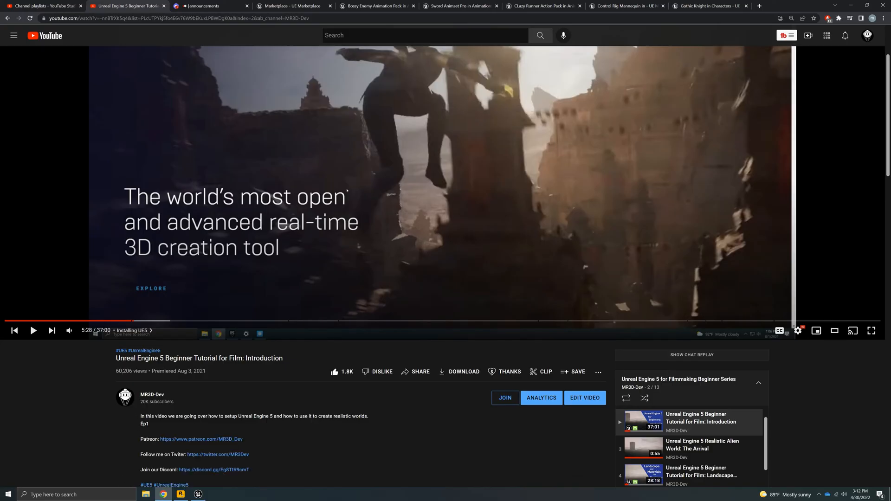
{"action": "left_click_drag", "start_coordinate": [141, 424], "coordinate": [154, 428]}
{"action": "left_click", "coordinate": [149, 424]}
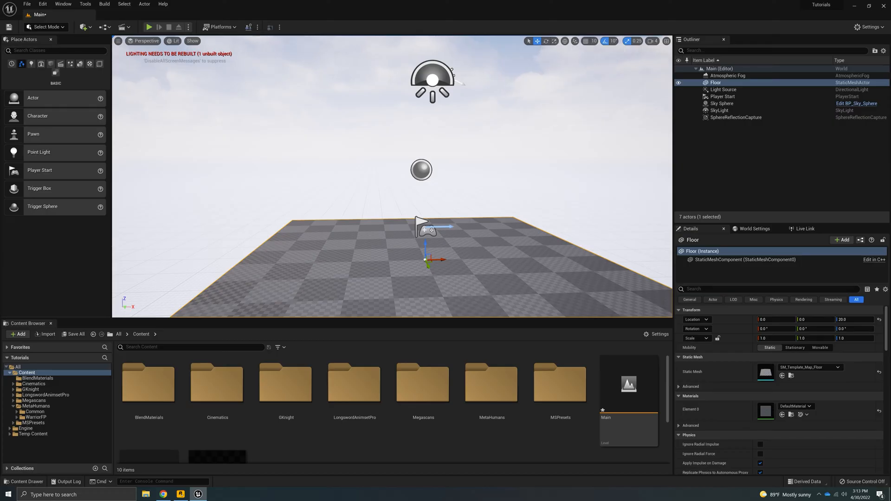
Step: Switch to Unreal Editor and create a new level from the Basic template without saving the Main level
{"action": "right_click_drag", "start_coordinate": [392, 176], "coordinate": [389, 195]}
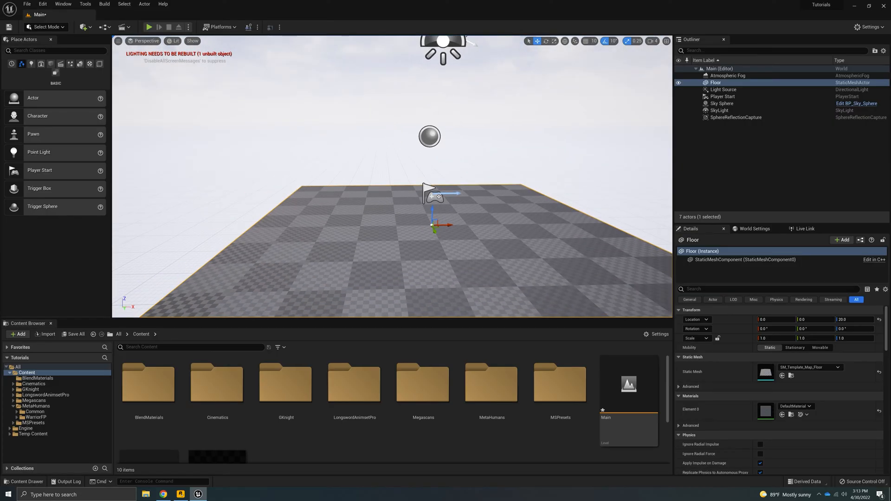
{"action": "left_click", "coordinate": [26, 4]}
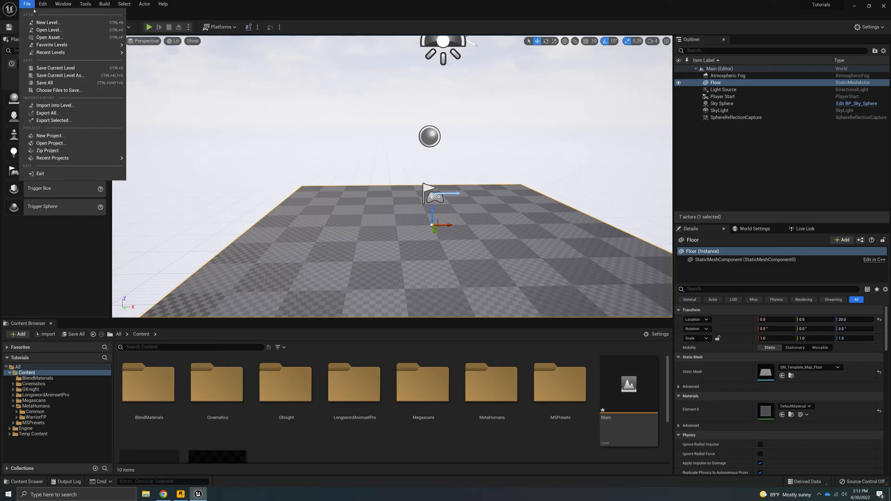
{"action": "left_click", "coordinate": [47, 23]}
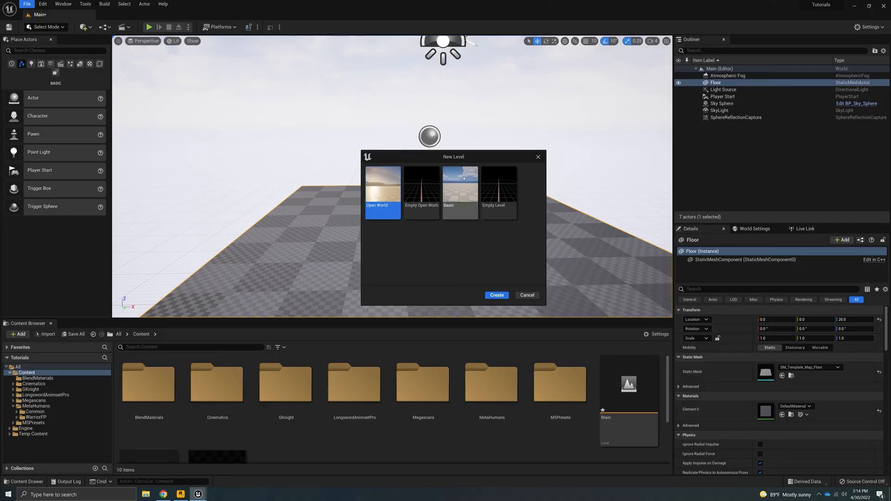
{"action": "left_click", "coordinate": [452, 204]}
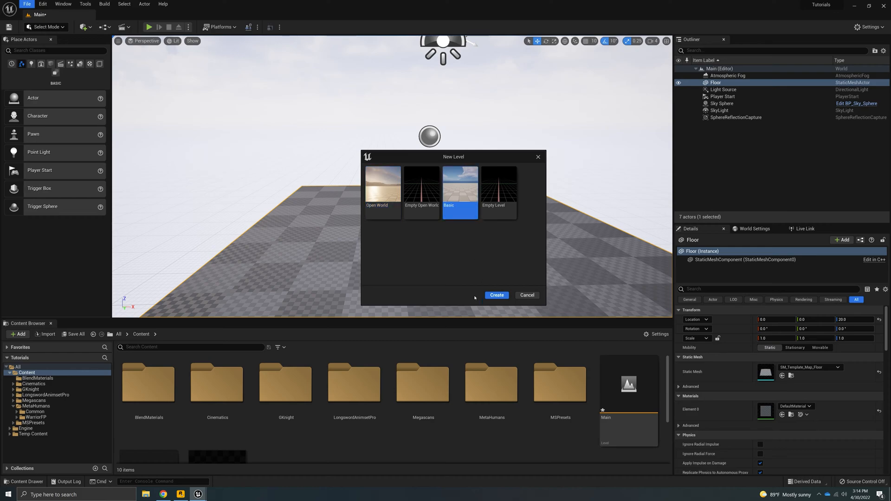
{"action": "left_click", "coordinate": [497, 296]}
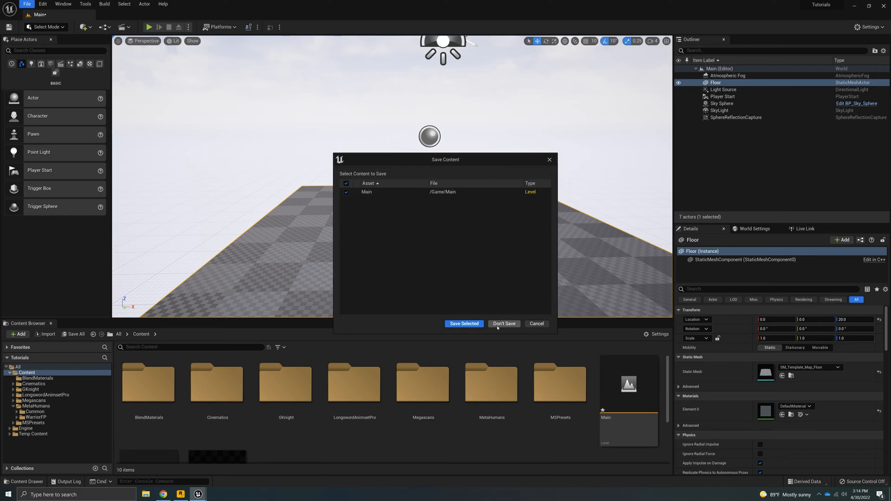
{"action": "left_click", "coordinate": [504, 325]}
Step: Inspect the new level's sky atmosphere, sky light and neighbouring sky actor one by one, and clear the selection
{"action": "mouse_move", "coordinate": [408, 209]}
{"action": "right_mouse_down"}
{"action": "mouse_move", "coordinate": [408, 260]}
{"action": "mouse_move", "coordinate": [408, 218]}
{"action": "mouse_move", "coordinate": [352, 205]}
{"action": "mouse_move", "coordinate": [441, 204]}
{"action": "mouse_move", "coordinate": [418, 218]}
{"action": "mouse_move", "coordinate": [464, 237]}
{"action": "mouse_move", "coordinate": [464, 209]}
{"action": "mouse_move", "coordinate": [414, 194]}
{"action": "right_mouse_up"}
{"action": "left_click", "coordinate": [413, 193]}
{"action": "left_click", "coordinate": [400, 191]}
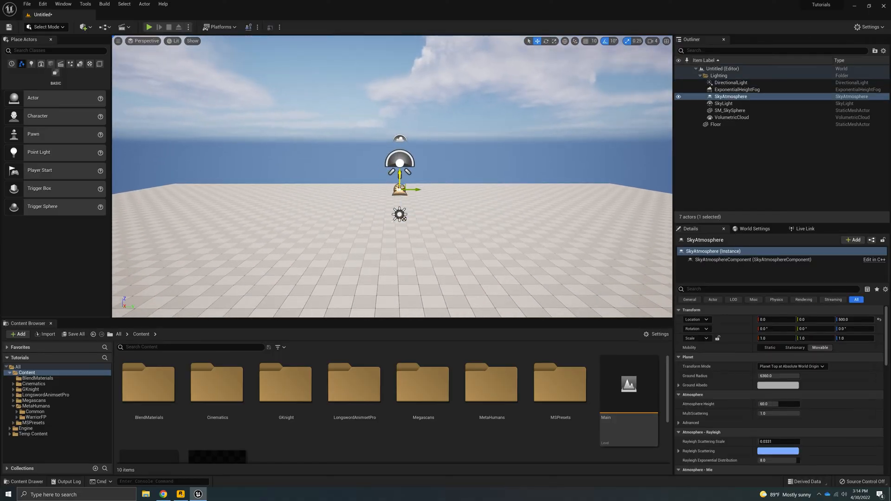
{"action": "left_click", "coordinate": [400, 162]}
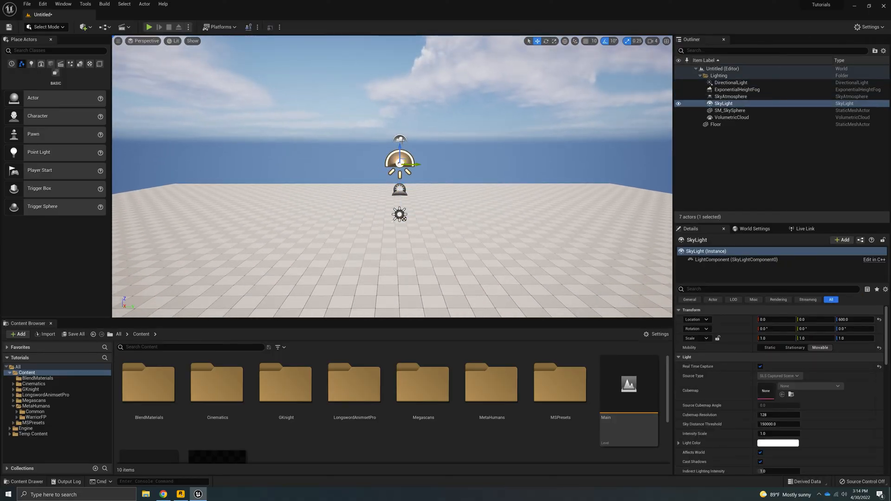
{"action": "left_click", "coordinate": [399, 138]}
{"action": "right_click_drag", "start_coordinate": [442, 192], "coordinate": [446, 235]}
{"action": "left_click", "coordinate": [441, 194]}
{"action": "key", "text": "Escape"}
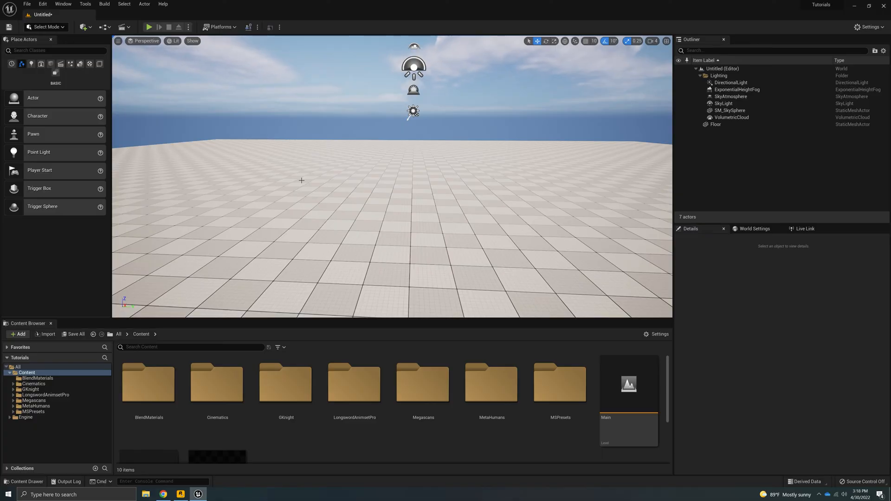
{"action": "right_click_drag", "start_coordinate": [370, 203], "coordinate": [372, 203]}
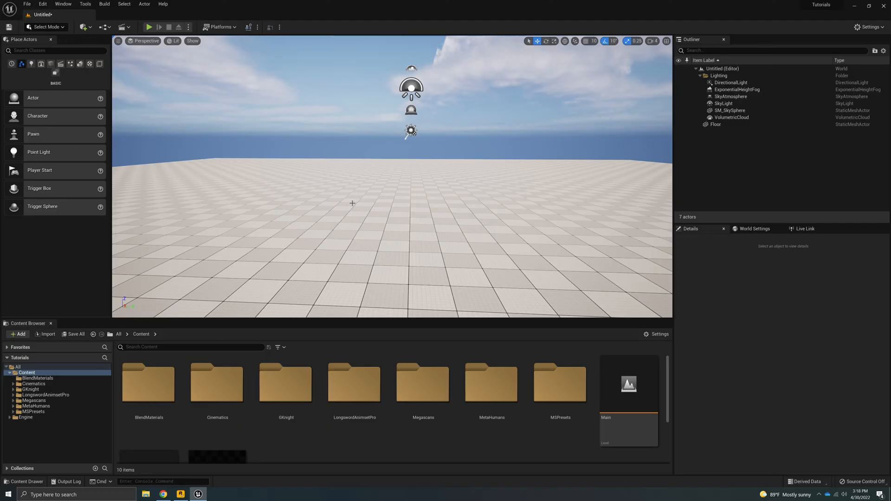
{"action": "right_click_drag", "start_coordinate": [364, 217], "coordinate": [371, 234]}
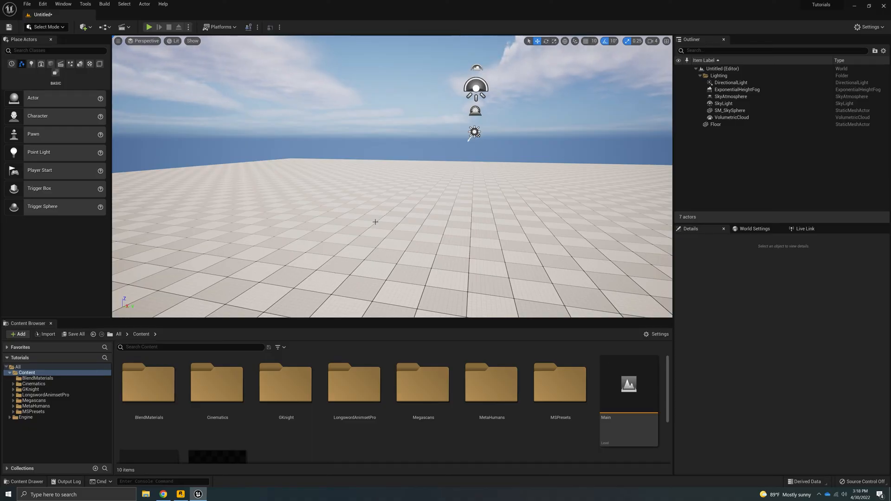
{"action": "right_click_drag", "start_coordinate": [330, 151], "coordinate": [385, 185]}
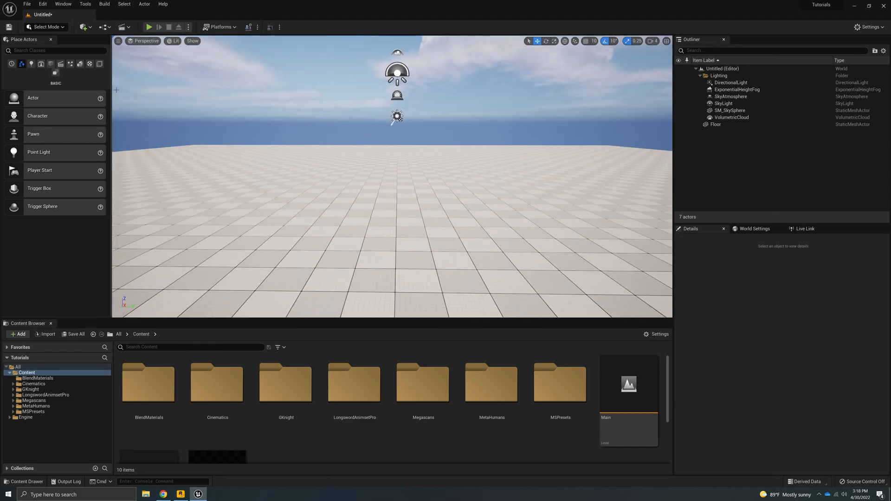
Step: Open Quixel Bridge and look through its My MetaHumans and MetaHuman Presets collections, ending on the presets
{"action": "left_click", "coordinate": [86, 27]}
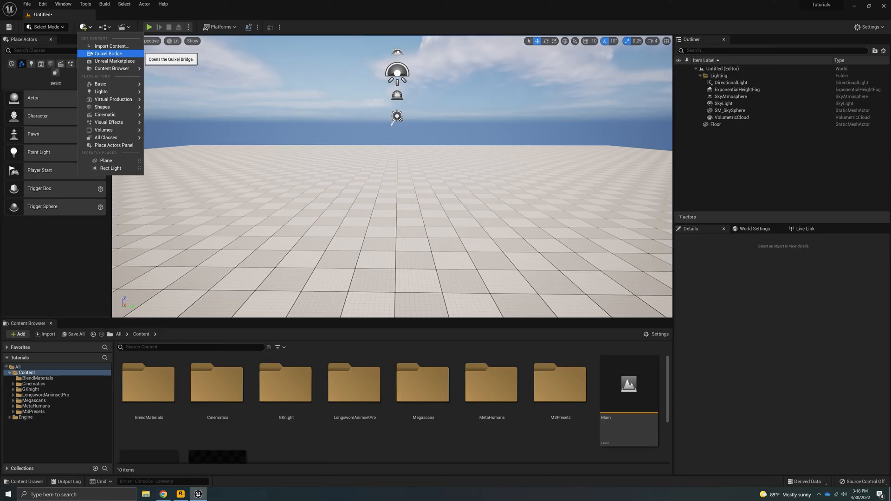
{"action": "left_click", "coordinate": [108, 54]}
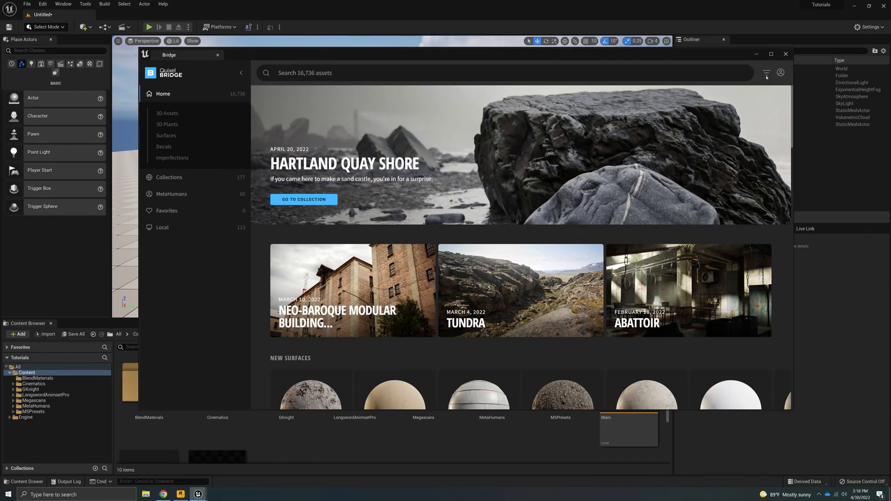
{"action": "left_click", "coordinate": [176, 195]}
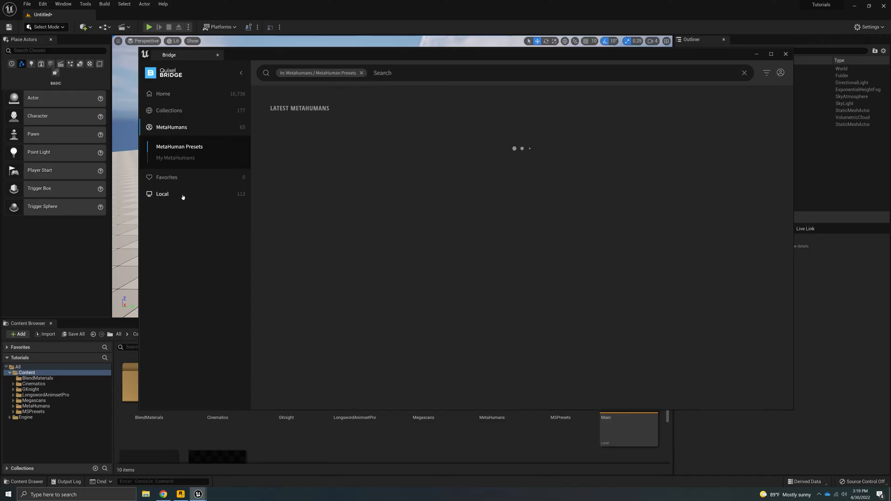
{"action": "left_click", "coordinate": [158, 158]}
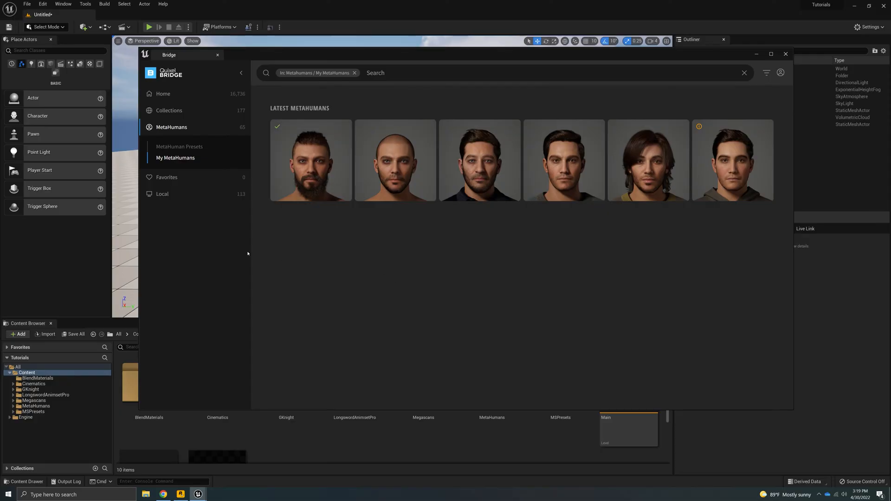
{"action": "left_click", "coordinate": [181, 149]}
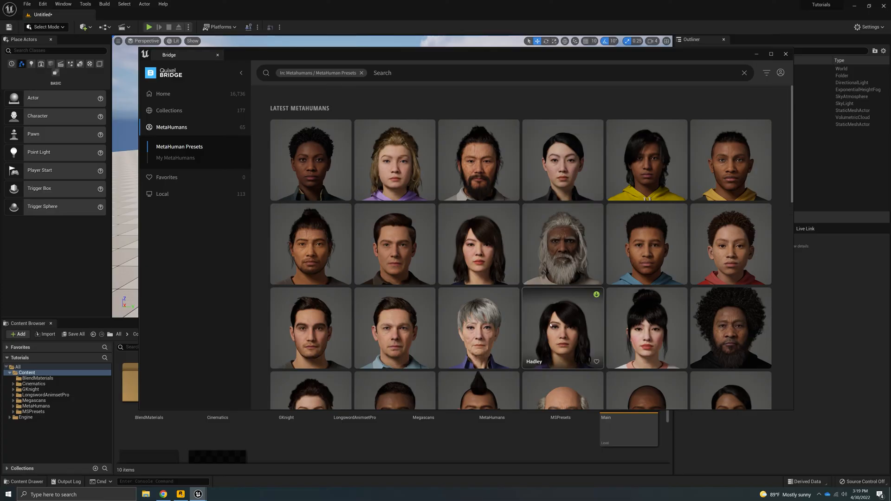
{"action": "scroll", "coordinate": [551, 325], "scroll_direction": "down", "scroll_amount": 1}
{"action": "scroll", "coordinate": [551, 325], "scroll_direction": "up", "scroll_amount": 1}
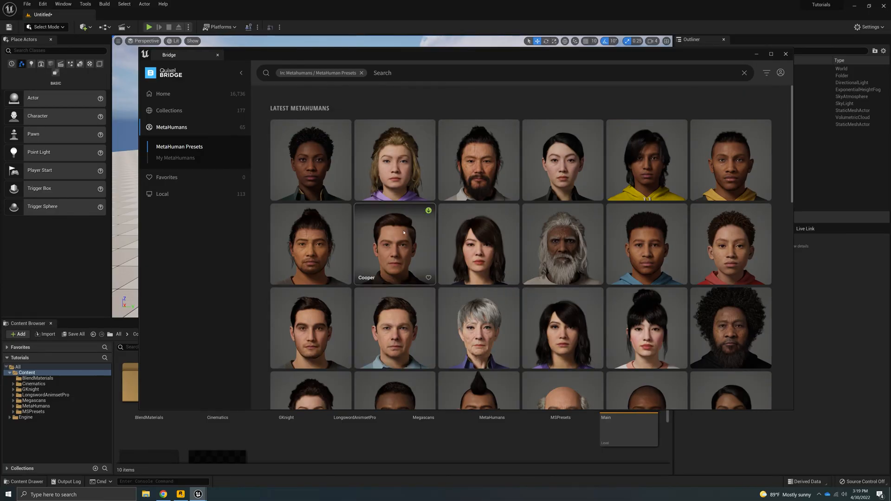
Step: Launch MetaHuman Creator from the Cooper preset and maximize the browser window
{"action": "left_click", "coordinate": [392, 241]}
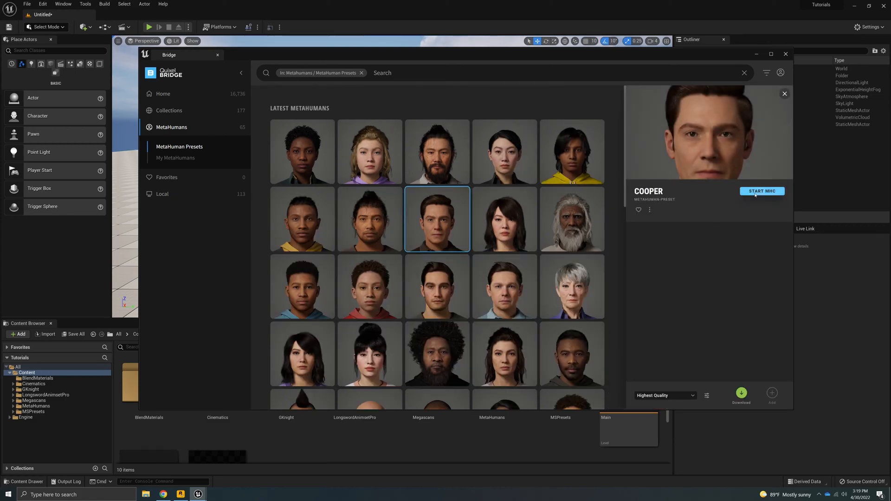
{"action": "left_click", "coordinate": [771, 192]}
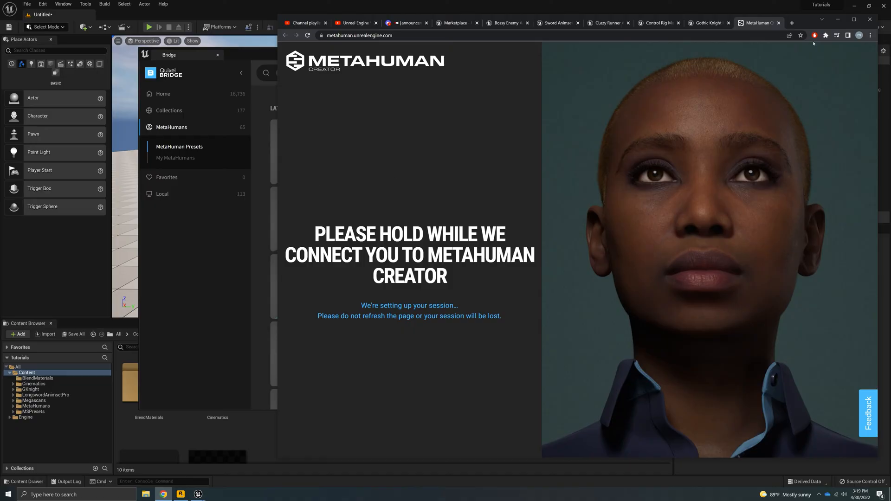
{"action": "left_click", "coordinate": [854, 19]}
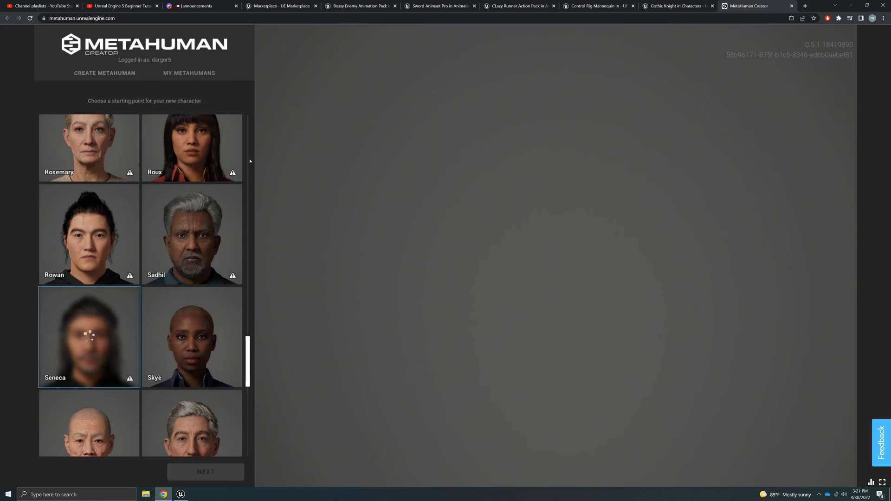
Step: Create a new MetaHuman using Cooper as the starting point
{"action": "scroll", "coordinate": [166, 307], "scroll_direction": "up", "scroll_amount": 20}
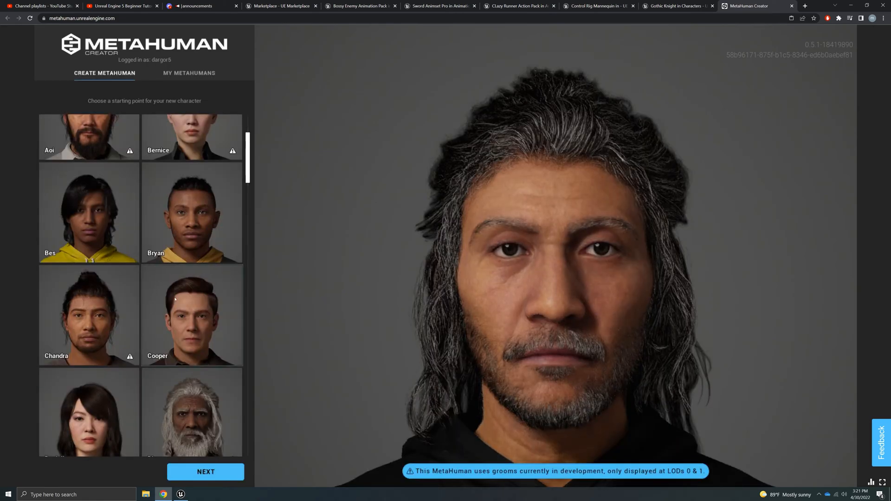
{"action": "left_click", "coordinate": [192, 323]}
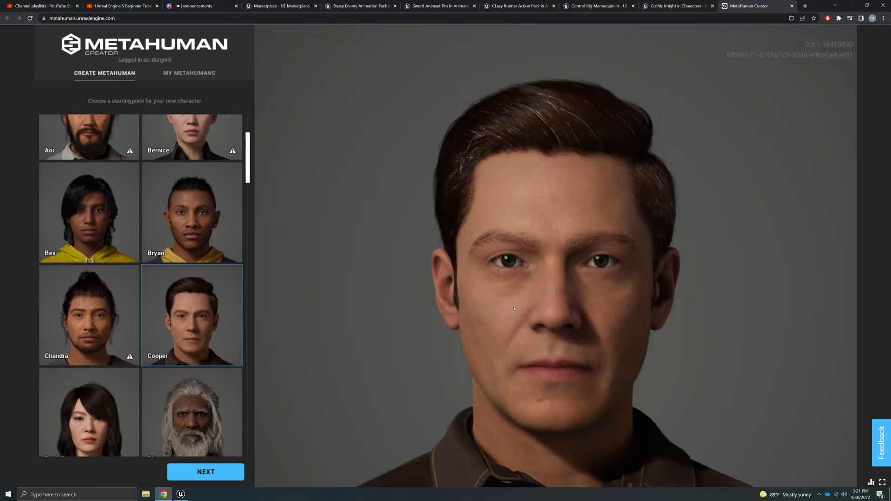
{"action": "left_click", "coordinate": [203, 473]}
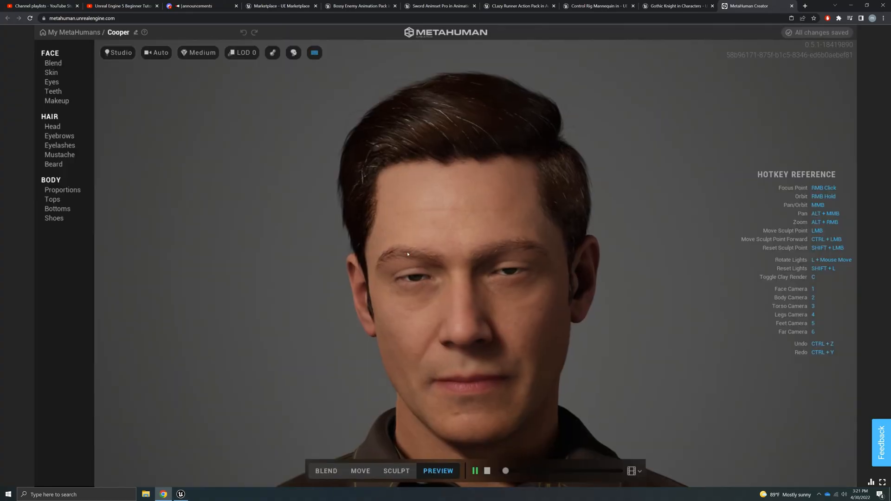
Step: Try the High (Ray Traced) render quality on the MetaHuman and return it to Medium
{"action": "left_click", "coordinate": [199, 52]}
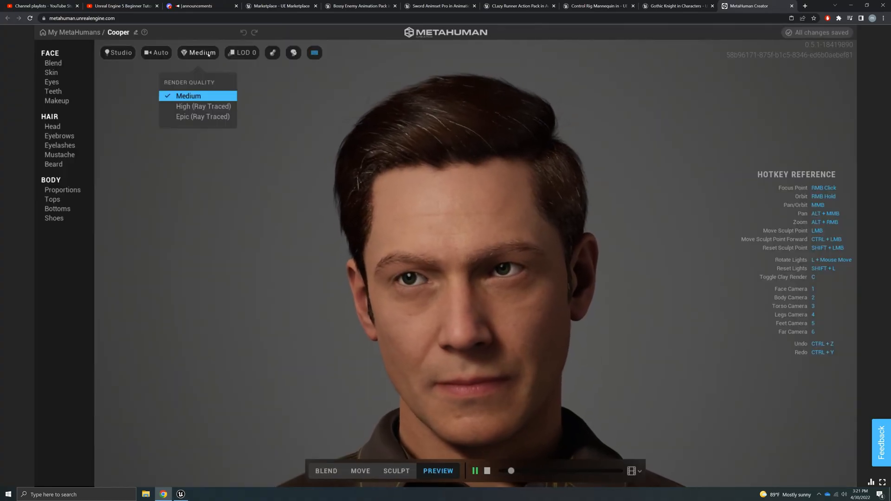
{"action": "left_click", "coordinate": [189, 107]}
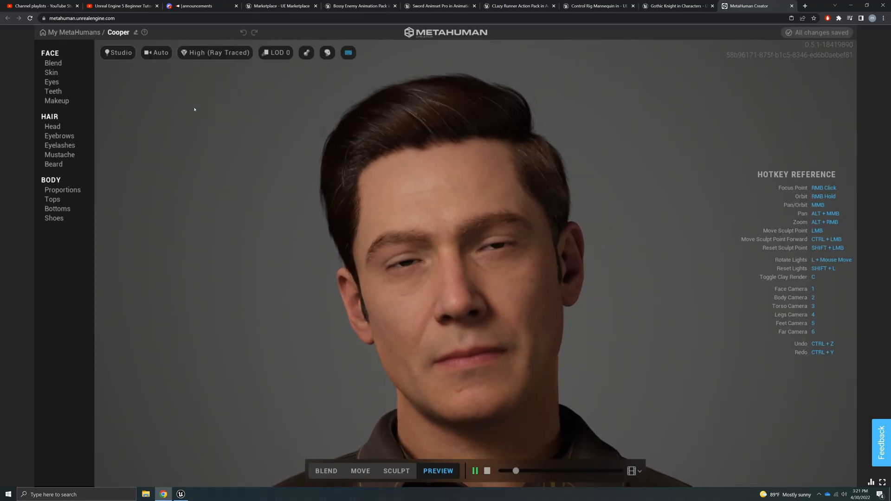
{"action": "left_click", "coordinate": [215, 54]}
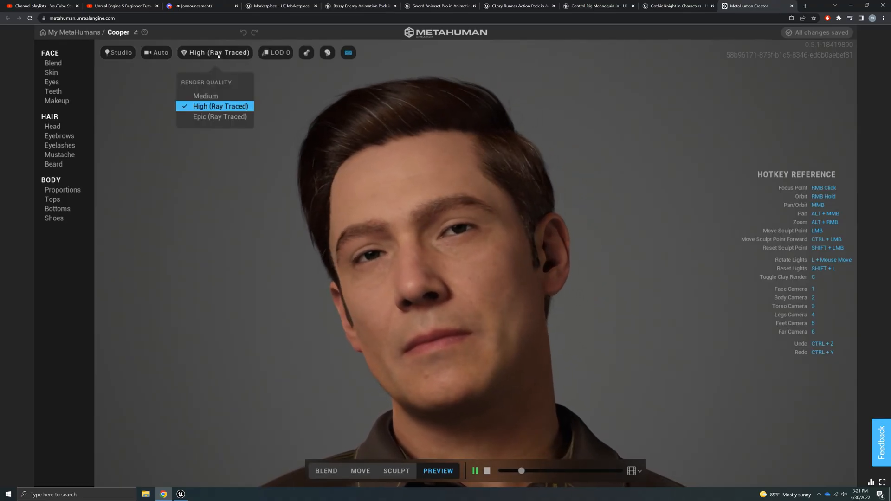
{"action": "left_click", "coordinate": [201, 93]}
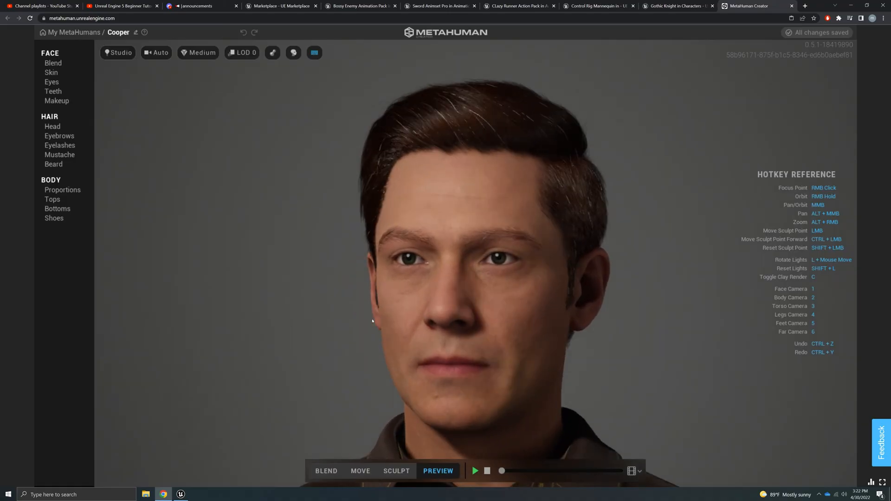
Step: Open the face Blend settings and assign the Bryan preset to the lower-right slot of the blend circle
{"action": "left_click", "coordinate": [53, 63]}
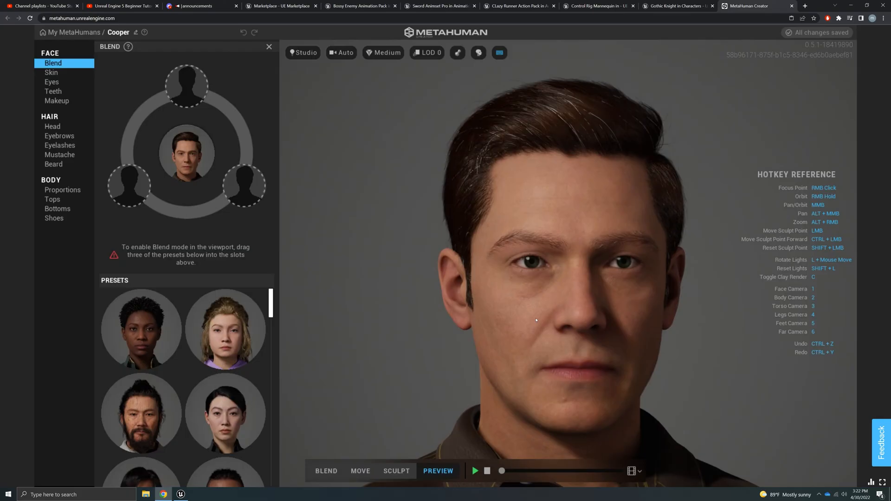
{"action": "scroll", "coordinate": [273, 325], "scroll_direction": "down", "scroll_amount": 4}
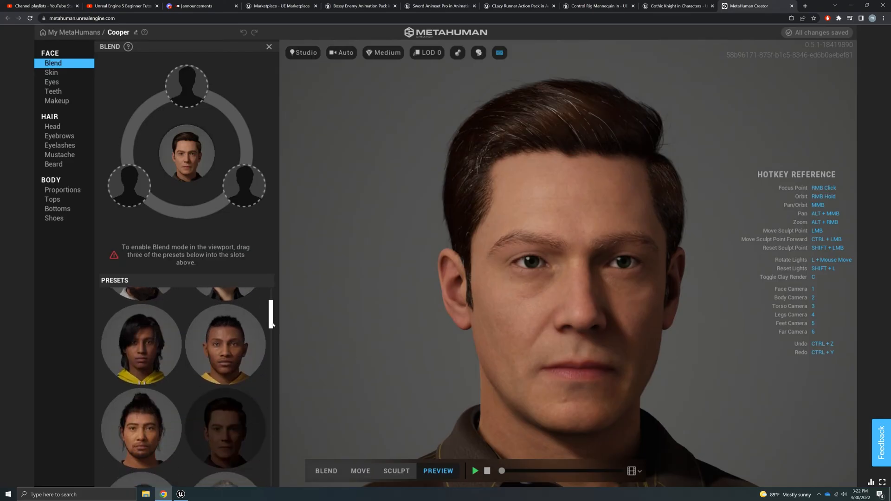
{"action": "left_click_drag", "start_coordinate": [234, 348], "coordinate": [244, 187]}
Step: Assign the blond, goateed man's preset to the lower-left slot of the blend circle
{"action": "scroll", "coordinate": [273, 355], "scroll_direction": "down", "scroll_amount": 3}
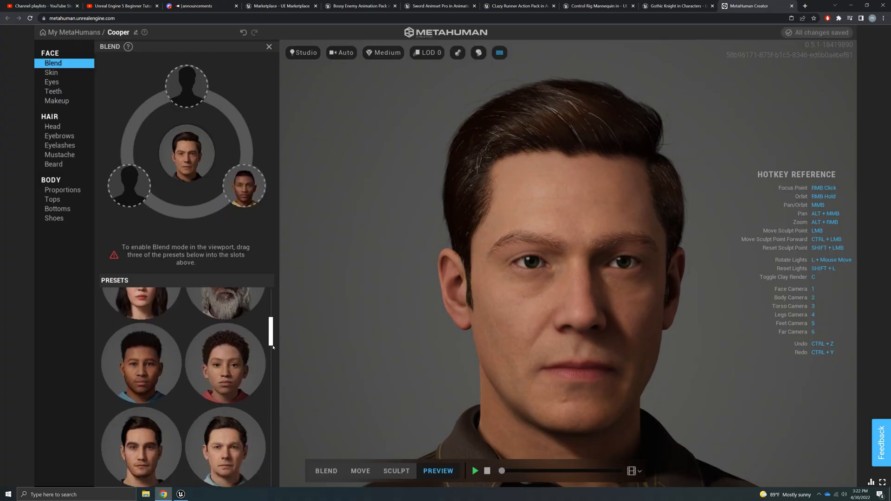
{"action": "scroll", "coordinate": [273, 354], "scroll_direction": "down", "scroll_amount": 5}
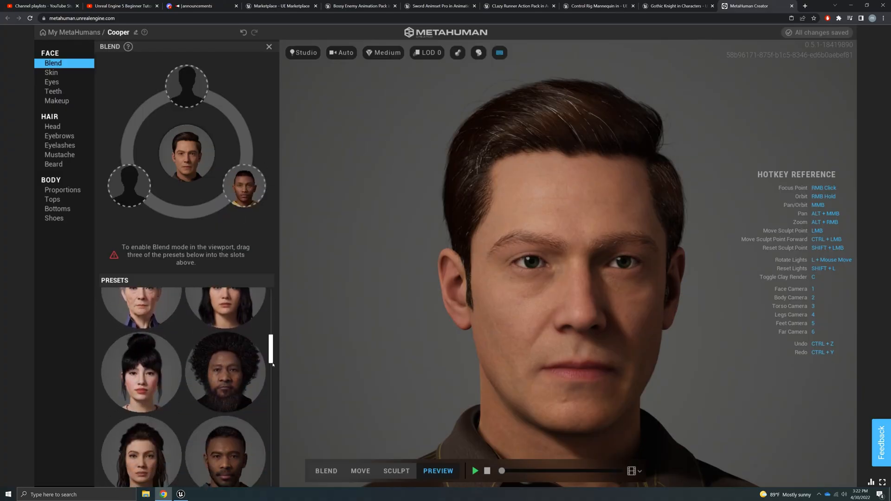
{"action": "scroll", "coordinate": [272, 369], "scroll_direction": "down", "scroll_amount": 4}
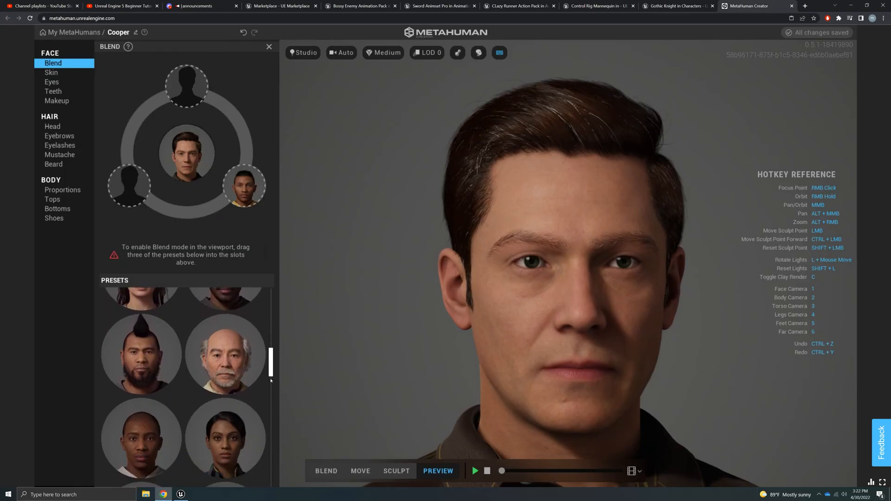
{"action": "scroll", "coordinate": [271, 380], "scroll_direction": "down", "scroll_amount": 3}
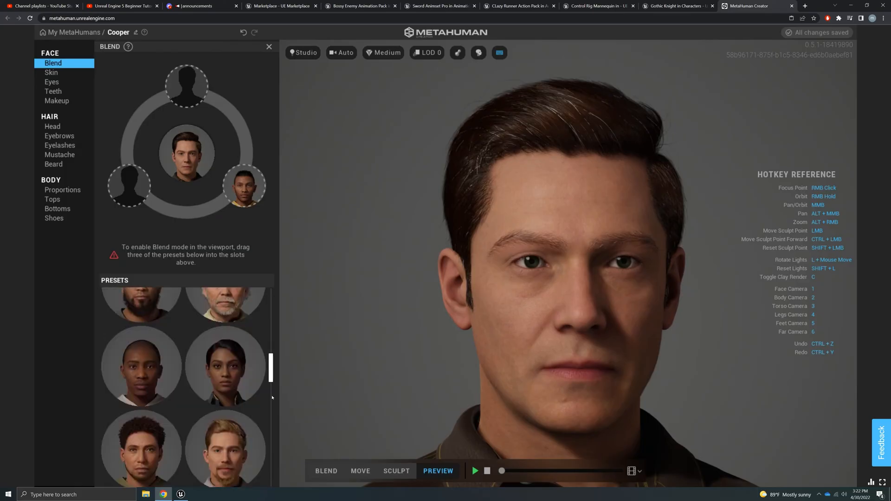
{"action": "left_click_drag", "start_coordinate": [225, 376], "coordinate": [129, 185]}
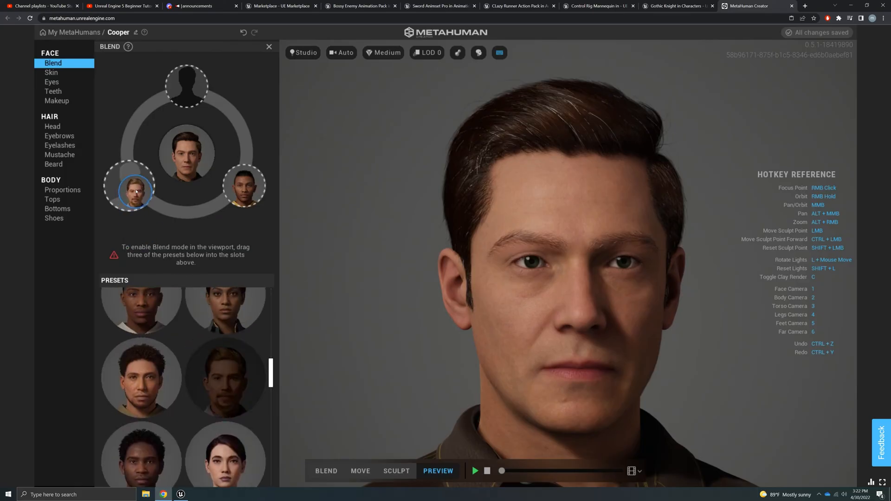
Step: Fill the top slot of the blend circle with the preset of the young man with short dark hair
{"action": "scroll", "coordinate": [271, 392], "scroll_direction": "down", "scroll_amount": 4}
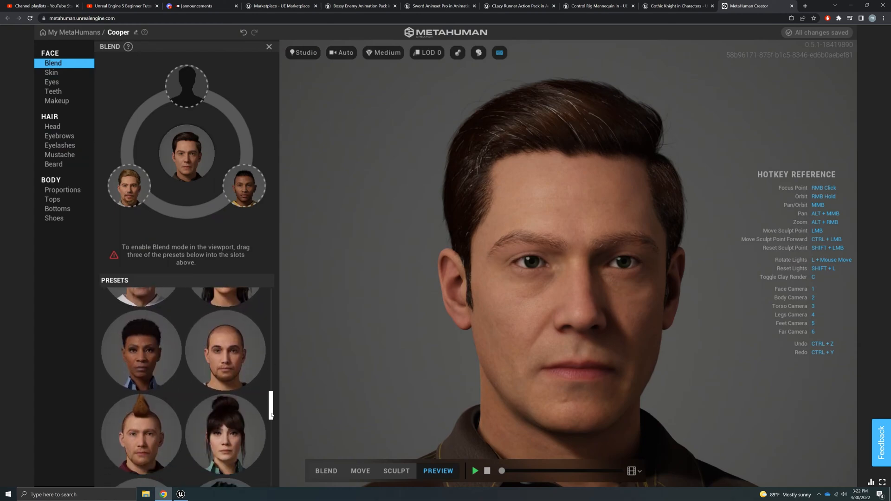
{"action": "scroll", "coordinate": [271, 416], "scroll_direction": "down", "scroll_amount": 3}
{"action": "scroll", "coordinate": [276, 396], "scroll_direction": "up", "scroll_amount": 5}
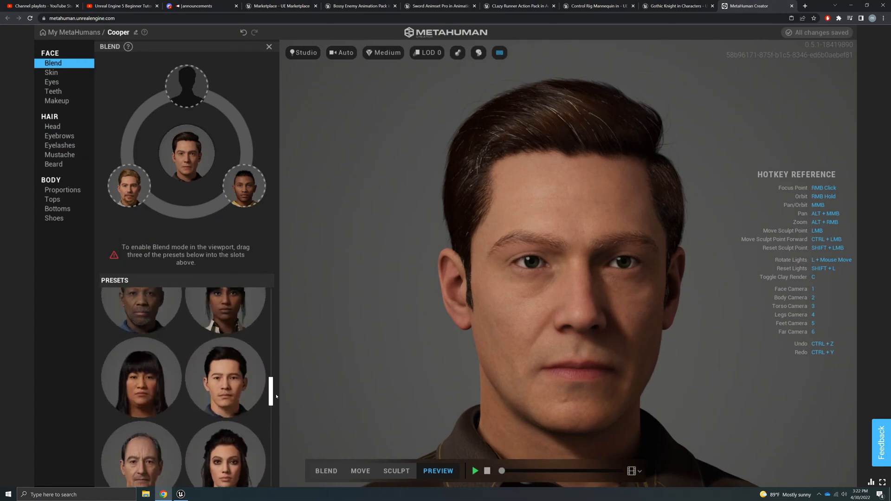
{"action": "left_click_drag", "start_coordinate": [276, 397], "coordinate": [283, 292]}
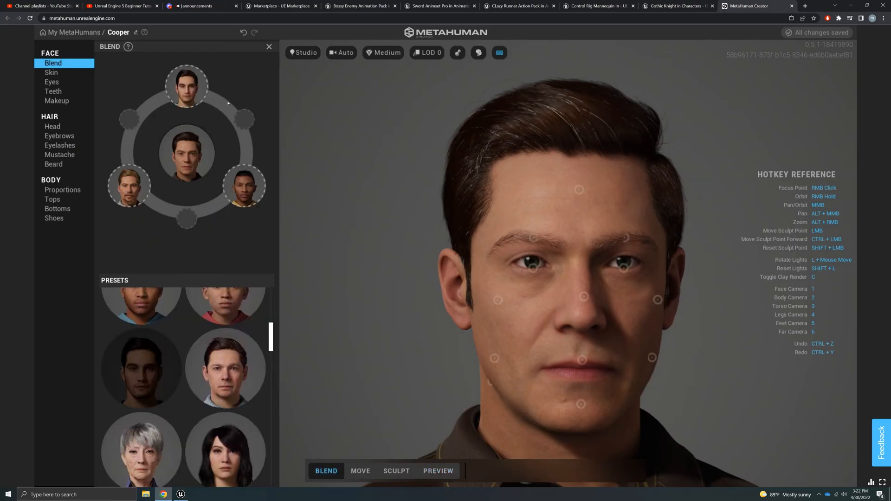
Step: Blend the character's right cheek and mouth toward the assigned presets using their facial control points
{"action": "left_click", "coordinate": [498, 300]}
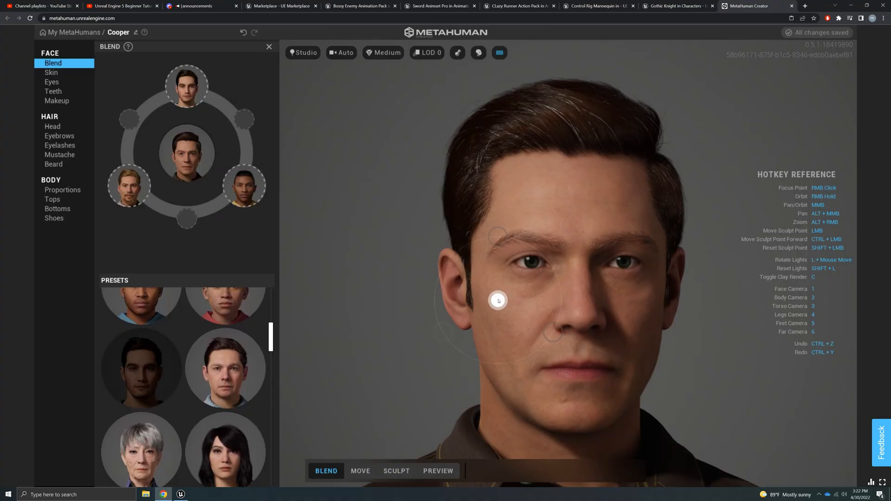
{"action": "left_click_drag", "start_coordinate": [498, 301], "coordinate": [445, 326]}
{"action": "mouse_move", "coordinate": [490, 305]}
{"action": "left_mouse_down"}
{"action": "mouse_move", "coordinate": [549, 326]}
{"action": "mouse_move", "coordinate": [510, 287]}
{"action": "mouse_move", "coordinate": [509, 261]}
{"action": "mouse_move", "coordinate": [523, 297]}
{"action": "mouse_move", "coordinate": [551, 320]}
{"action": "mouse_move", "coordinate": [517, 302]}
{"action": "mouse_move", "coordinate": [554, 326]}
{"action": "left_mouse_up"}
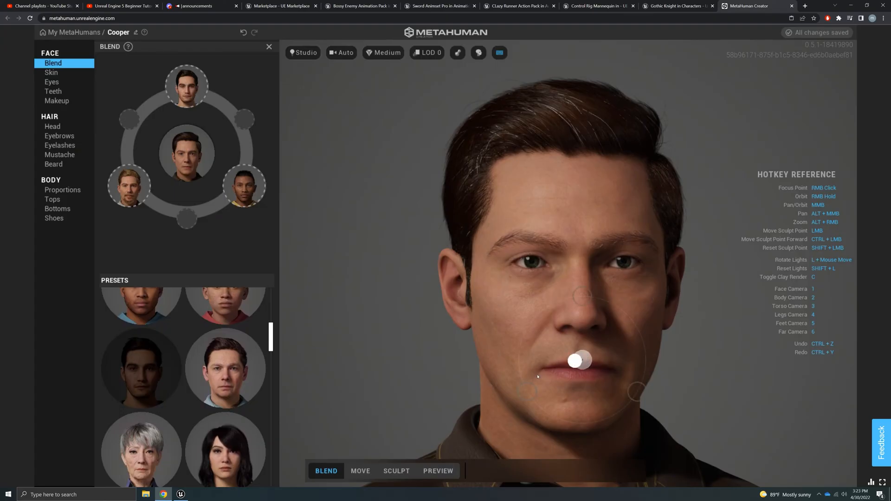
{"action": "mouse_move", "coordinate": [579, 361]}
{"action": "left_mouse_down"}
{"action": "mouse_move", "coordinate": [522, 388]}
{"action": "mouse_move", "coordinate": [634, 391]}
{"action": "mouse_move", "coordinate": [539, 403]}
{"action": "mouse_move", "coordinate": [555, 389]}
{"action": "left_mouse_up"}
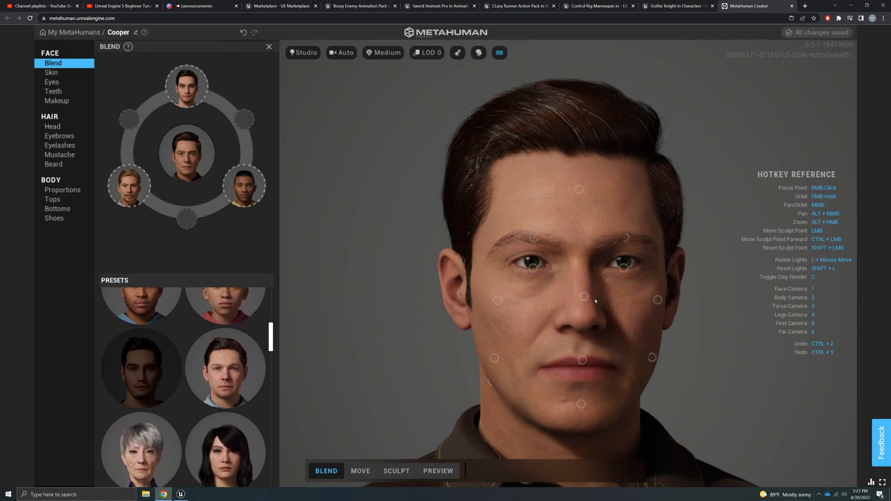
Step: Blend the forehead and the character's right eye using their facial control points
{"action": "right_click_drag", "start_coordinate": [587, 333], "coordinate": [537, 322]}
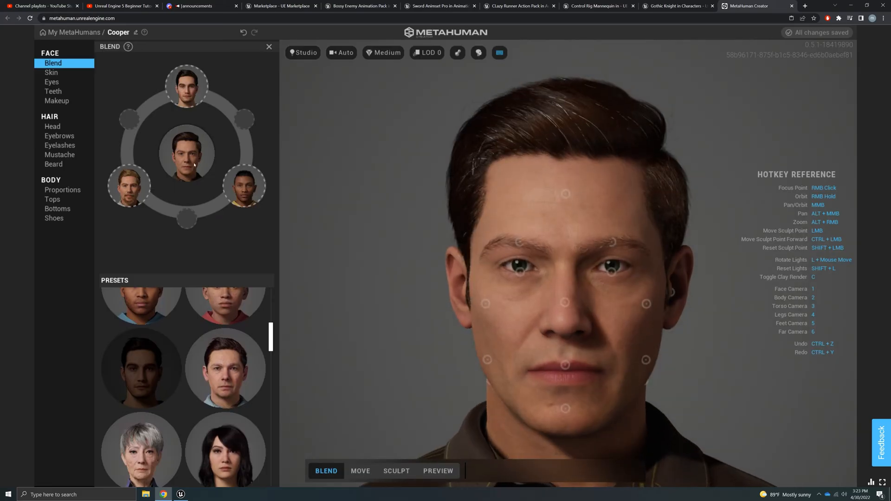
{"action": "mouse_move", "coordinate": [562, 196]}
{"action": "left_mouse_down"}
{"action": "mouse_move", "coordinate": [544, 199]}
{"action": "mouse_move", "coordinate": [609, 212]}
{"action": "mouse_move", "coordinate": [554, 217]}
{"action": "left_mouse_up"}
{"action": "mouse_move", "coordinate": [532, 269]}
{"action": "left_mouse_down"}
{"action": "mouse_move", "coordinate": [566, 292]}
{"action": "mouse_move", "coordinate": [496, 286]}
{"action": "mouse_move", "coordinate": [529, 291]}
{"action": "mouse_move", "coordinate": [516, 304]}
{"action": "mouse_move", "coordinate": [505, 295]}
{"action": "mouse_move", "coordinate": [508, 304]}
{"action": "left_mouse_up"}
{"action": "right_click_drag", "start_coordinate": [556, 311], "coordinate": [501, 270]}
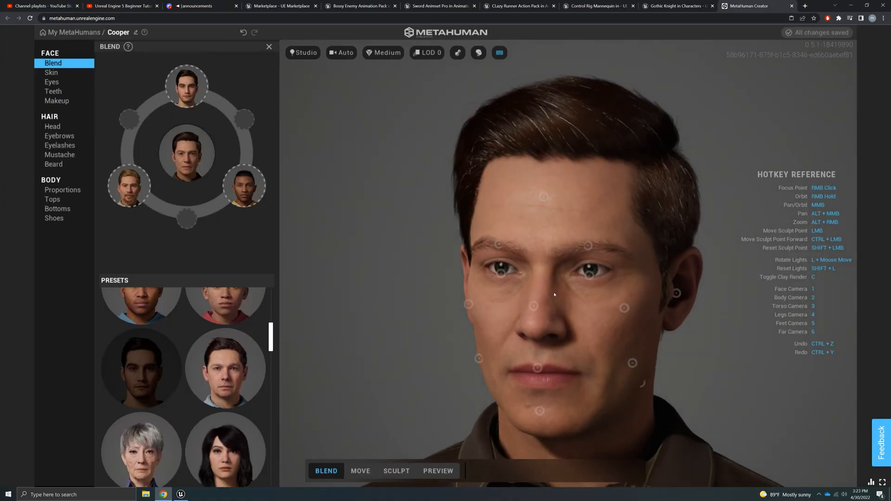
Step: Blend the chin using its control point and check the head shape from several angles
{"action": "right_click_drag", "start_coordinate": [581, 322], "coordinate": [564, 318]}
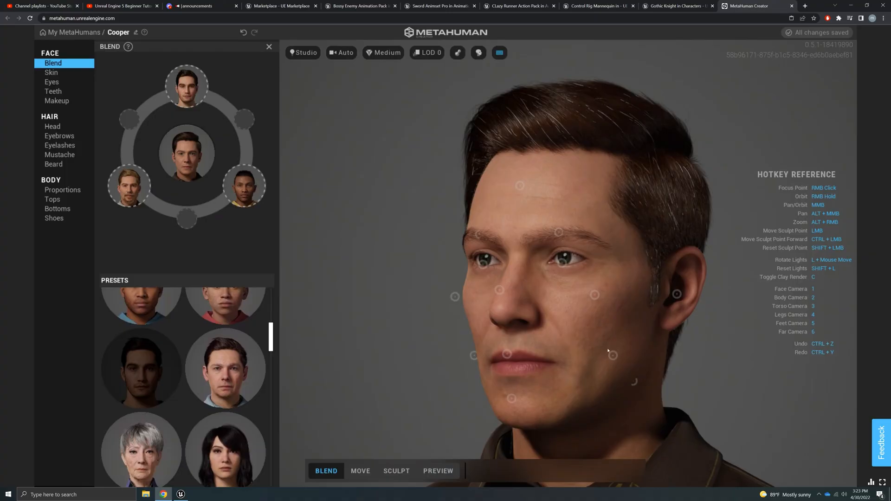
{"action": "right_click_drag", "start_coordinate": [592, 373], "coordinate": [600, 366]}
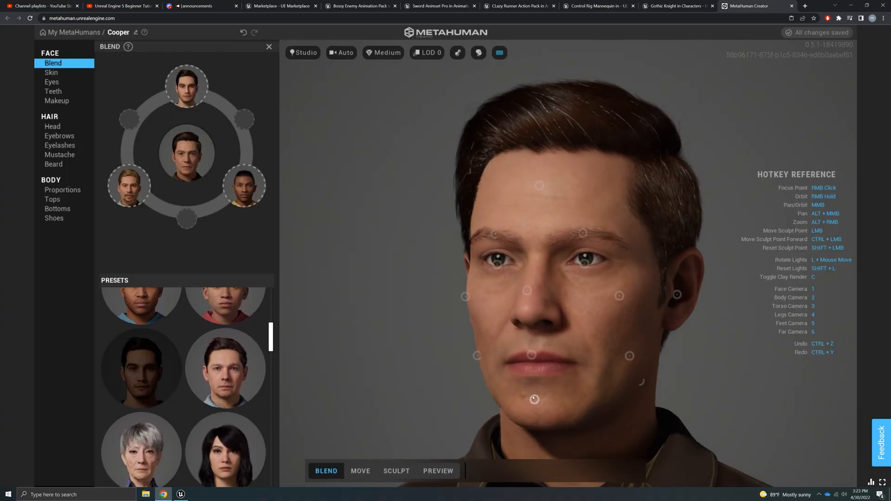
{"action": "mouse_move", "coordinate": [534, 399]}
{"action": "left_mouse_down"}
{"action": "mouse_move", "coordinate": [578, 416]}
{"action": "mouse_move", "coordinate": [506, 416]}
{"action": "mouse_move", "coordinate": [528, 410]}
{"action": "left_mouse_up"}
{"action": "key", "text": "1"}
{"action": "right_click_drag", "start_coordinate": [671, 307], "coordinate": [530, 275]}
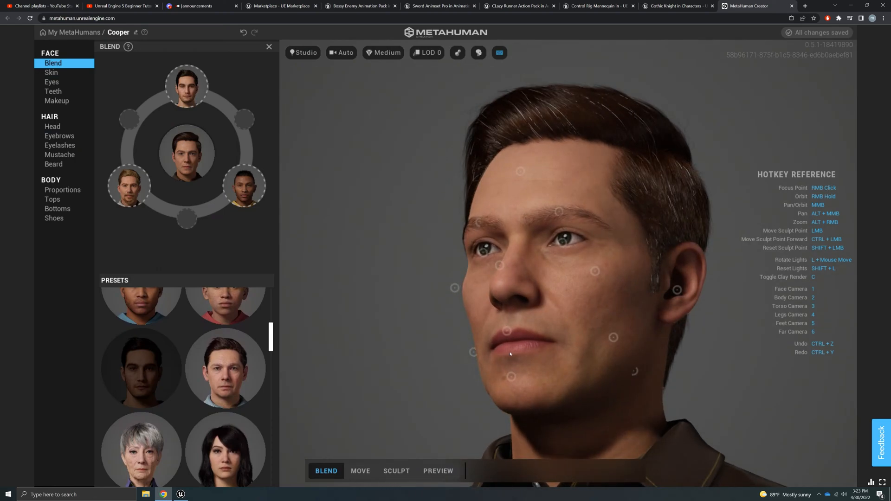
{"action": "right_click_drag", "start_coordinate": [510, 353], "coordinate": [705, 321]}
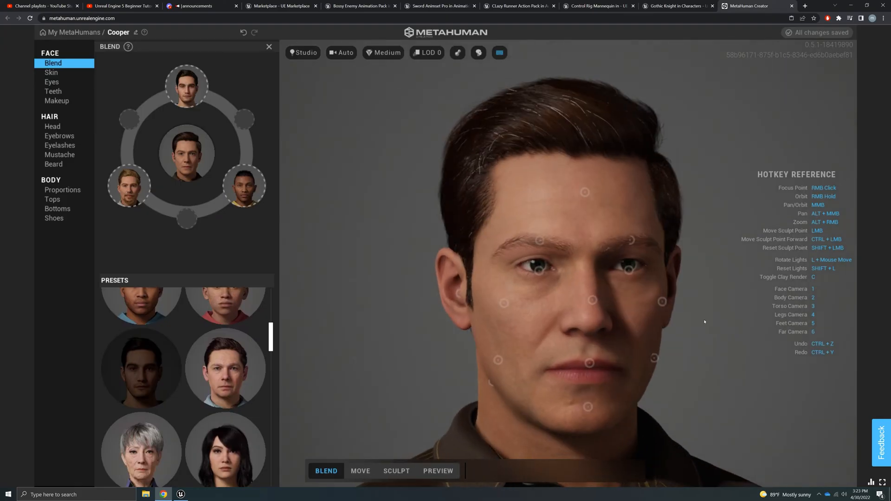
Step: Open the face Skin settings and try Texture values of 0.8936 and 0.0080
{"action": "left_click", "coordinate": [63, 73]}
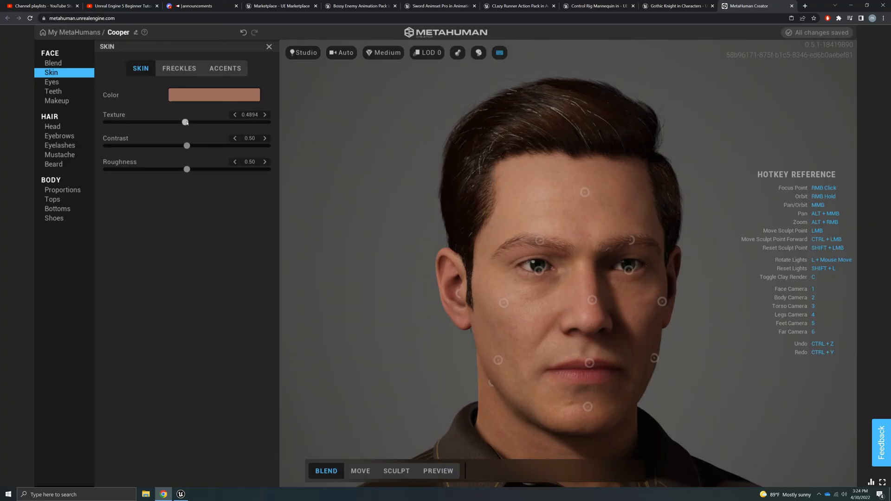
{"action": "left_click_drag", "start_coordinate": [239, 124], "coordinate": [253, 126]}
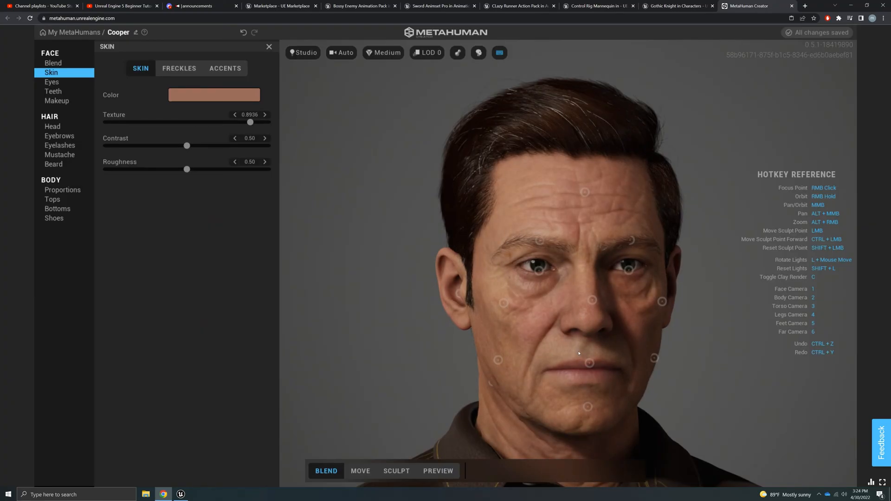
{"action": "right_click_drag", "start_coordinate": [579, 353], "coordinate": [461, 340]}
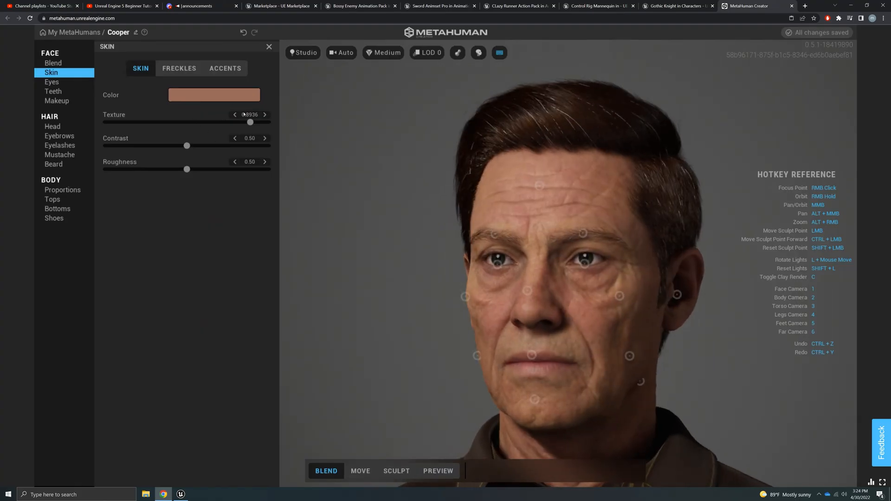
{"action": "left_click_drag", "start_coordinate": [222, 123], "coordinate": [106, 123]}
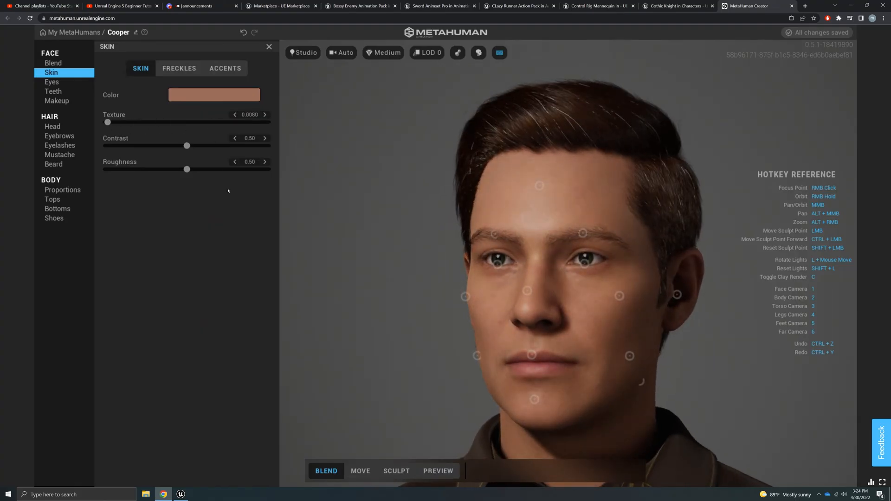
{"action": "right_click_drag", "start_coordinate": [617, 300], "coordinate": [573, 299]}
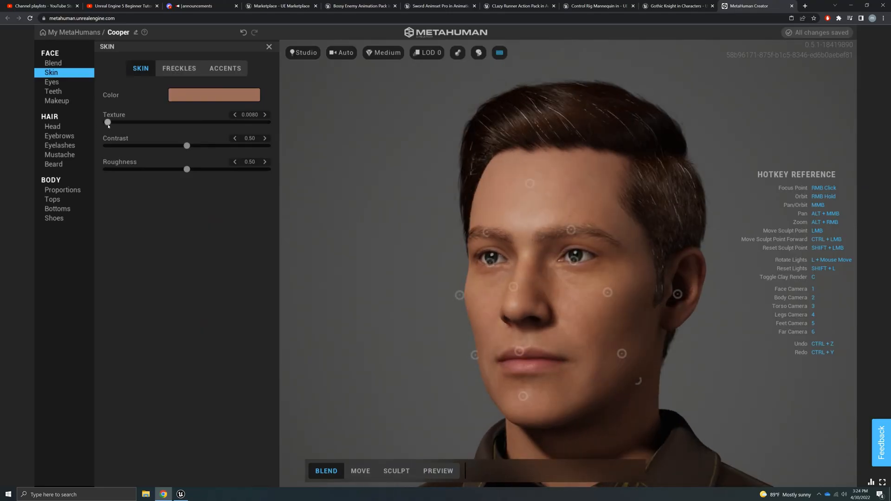
Step: Adjust the skin Texture to about 0.44, comparing nearby values up to about 0.55
{"action": "left_click_drag", "start_coordinate": [128, 127], "coordinate": [177, 130]}
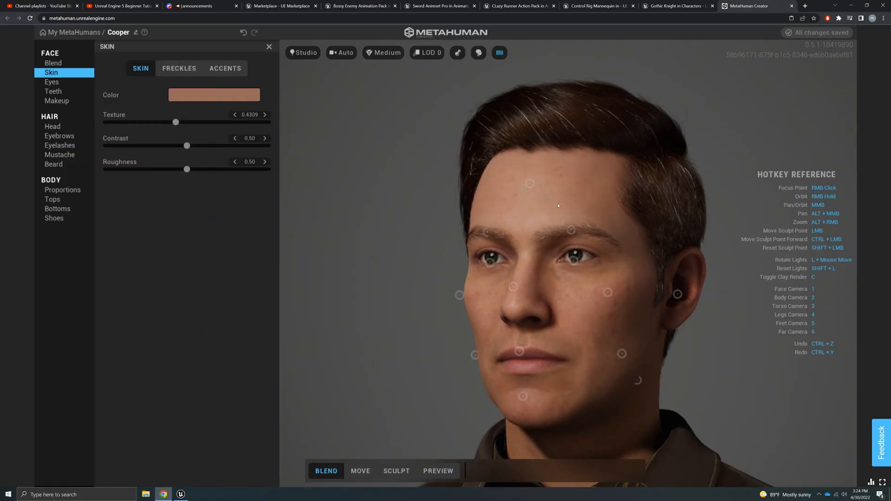
{"action": "mouse_move", "coordinate": [558, 205]}
{"action": "right_mouse_down"}
{"action": "mouse_move", "coordinate": [746, 206]}
{"action": "mouse_move", "coordinate": [645, 232]}
{"action": "mouse_move", "coordinate": [566, 192]}
{"action": "right_mouse_up"}
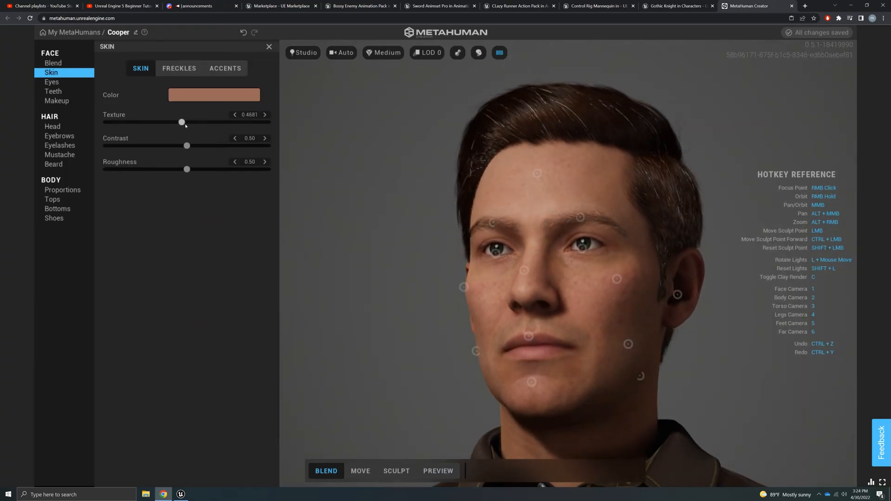
{"action": "left_click_drag", "start_coordinate": [186, 125], "coordinate": [202, 128]}
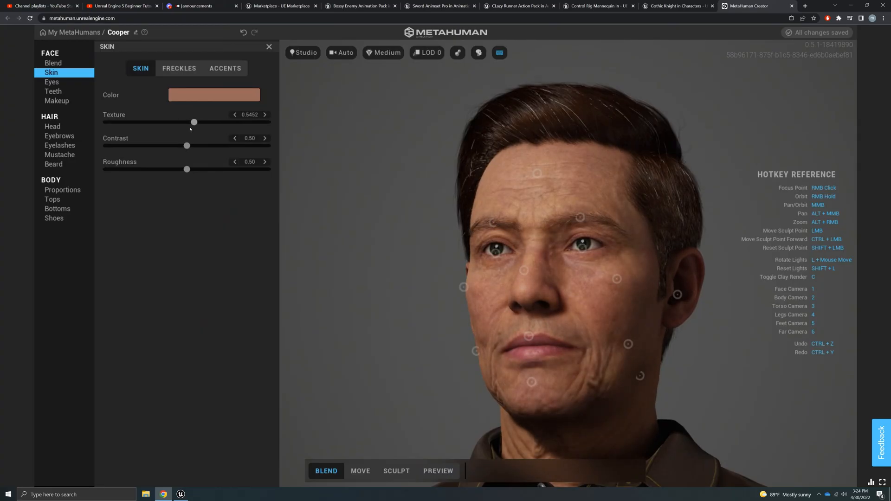
{"action": "left_click", "coordinate": [190, 129]}
{"action": "left_click_drag", "start_coordinate": [187, 129], "coordinate": [178, 128]}
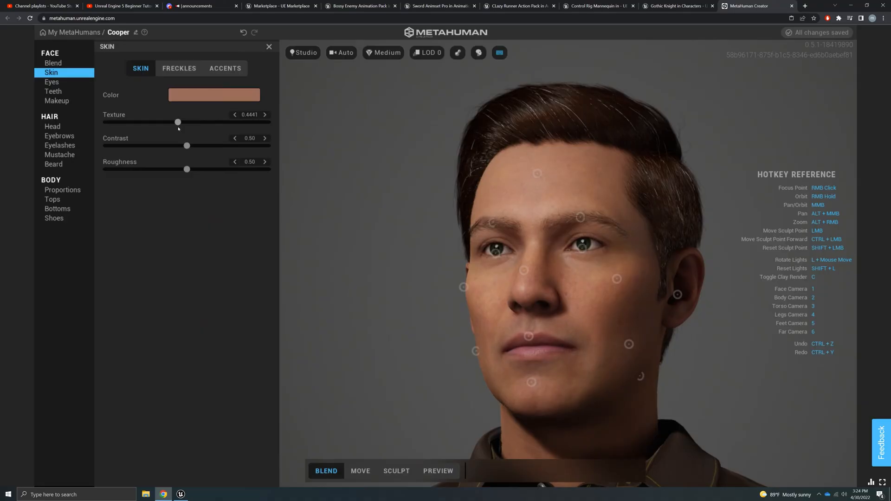
Step: Open the Eyes presets and apply Preset 003, the amber iris
{"action": "right_click_drag", "start_coordinate": [415, 228], "coordinate": [457, 277]}
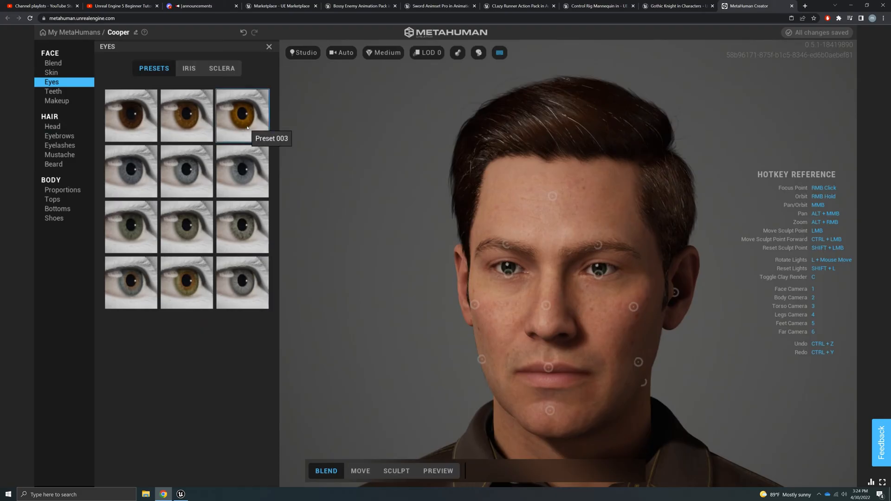
{"action": "left_click", "coordinate": [248, 127]}
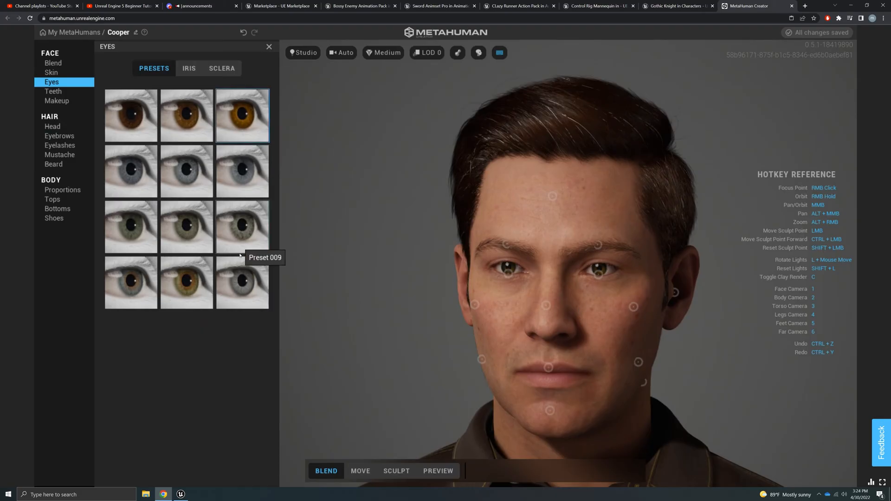
Step: Open the Makeup settings, try the foundation on the face for comparison, and leave it disabled
{"action": "left_click", "coordinate": [57, 101]}
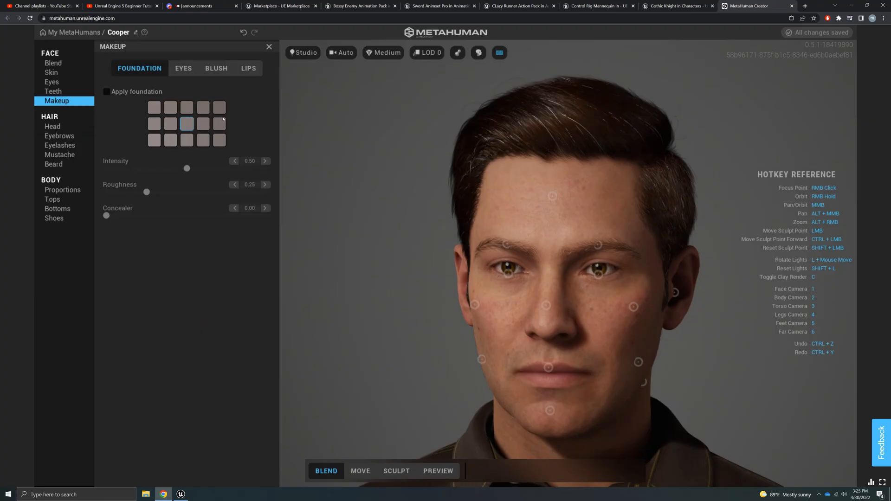
{"action": "left_click", "coordinate": [106, 92]}
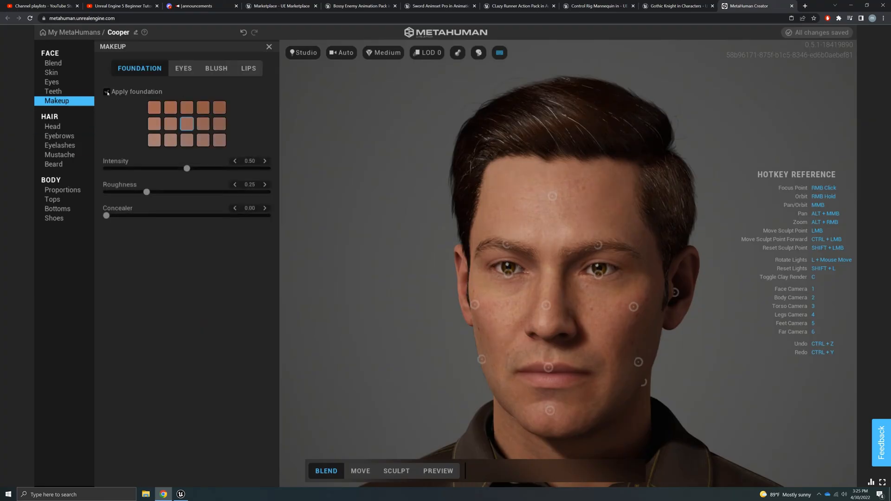
{"action": "left_click", "coordinate": [106, 92]}
{"action": "left_click", "coordinate": [108, 93]}
{"action": "right_click_drag", "start_coordinate": [434, 299], "coordinate": [390, 291]}
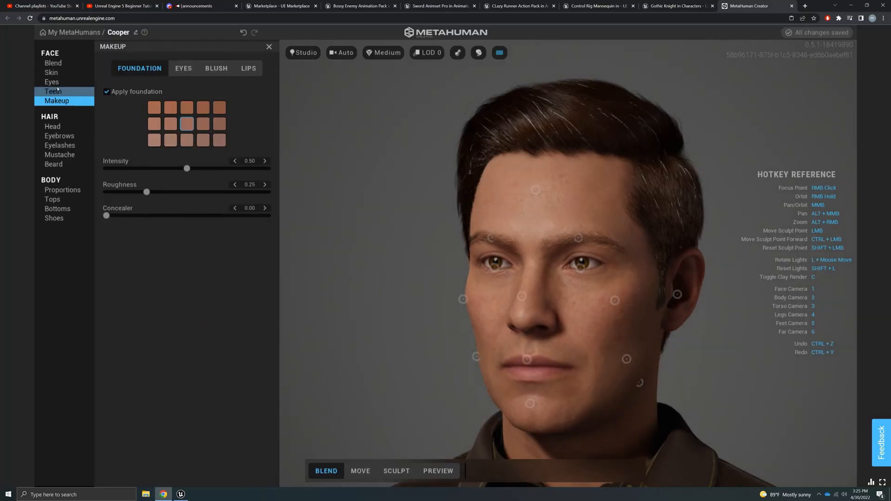
{"action": "left_click", "coordinate": [106, 93]}
{"action": "left_click", "coordinate": [106, 93]}
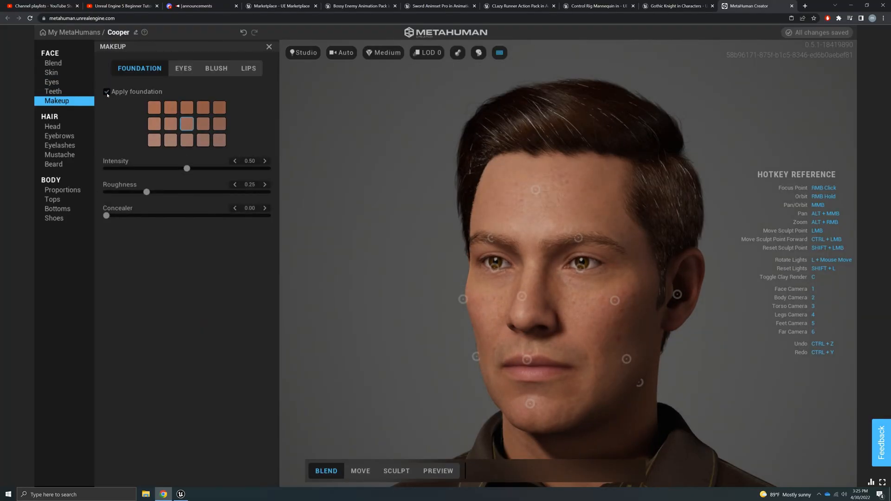
{"action": "left_click", "coordinate": [107, 93]}
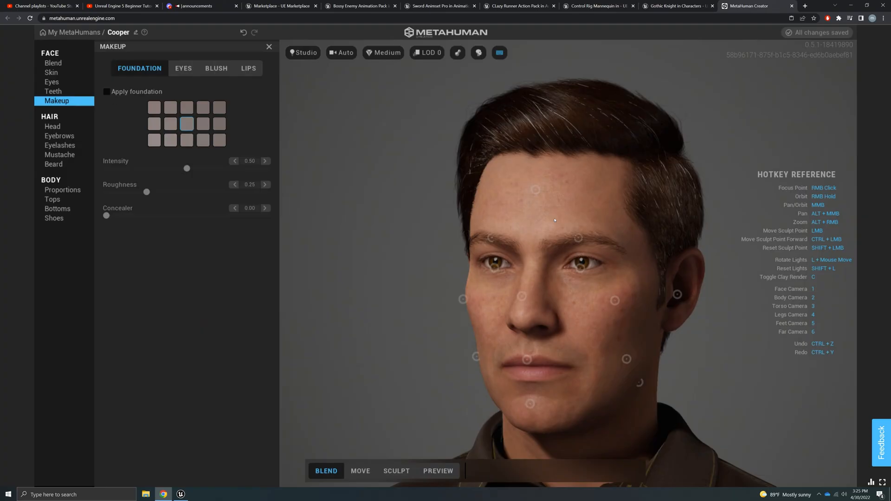
Step: Apply the soft all-around eye shadow preset, the third one in the second row of eye makeup
{"action": "left_click", "coordinate": [183, 68]}
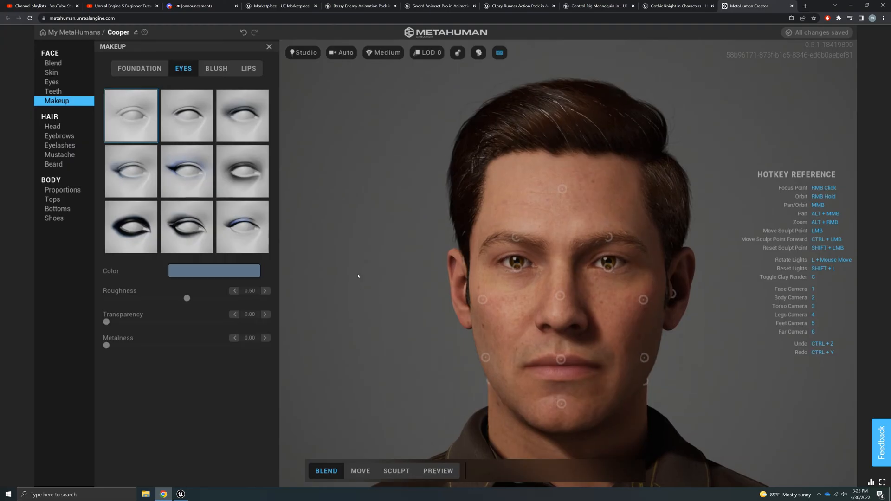
{"action": "left_click", "coordinate": [243, 172]}
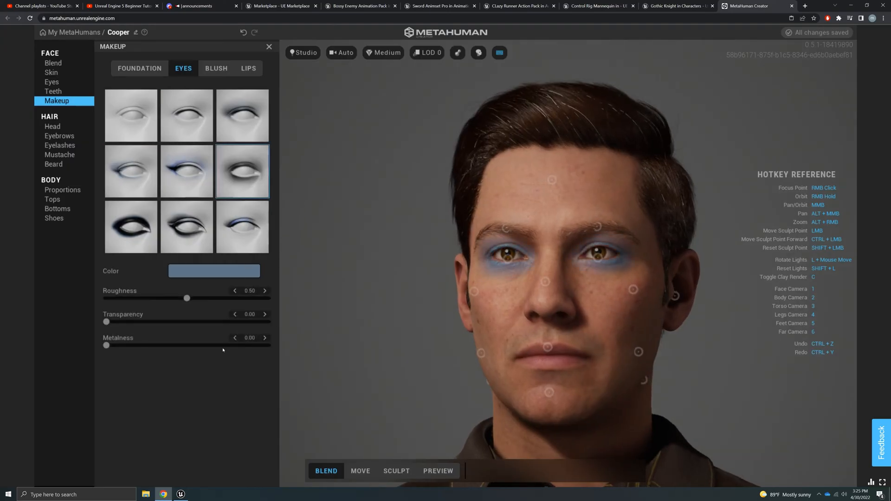
Step: Darken the eye shadow to near black by lowering its custom color Value to 0.01
{"action": "left_click", "coordinate": [214, 272]}
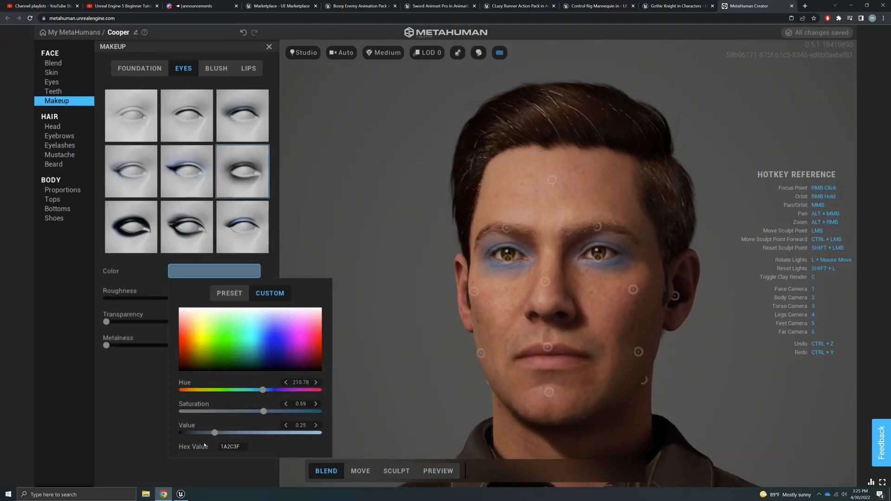
{"action": "left_click", "coordinate": [182, 433]}
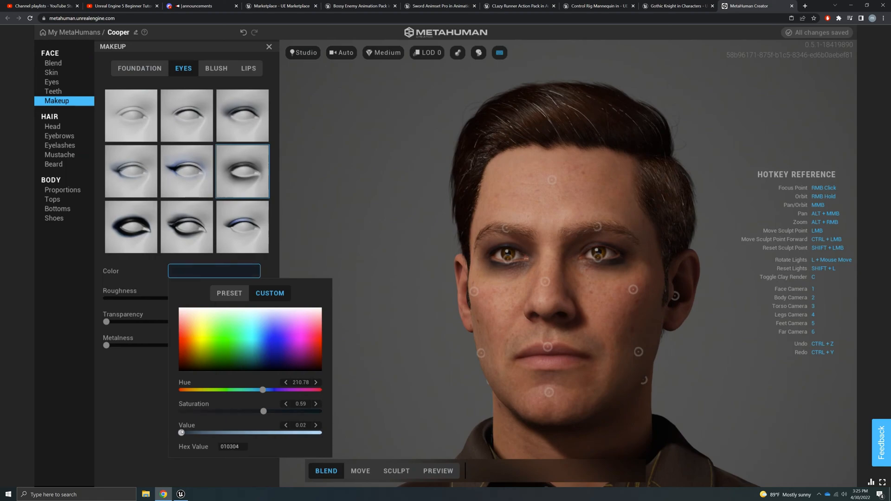
{"action": "left_click_drag", "start_coordinate": [182, 433], "coordinate": [178, 433]}
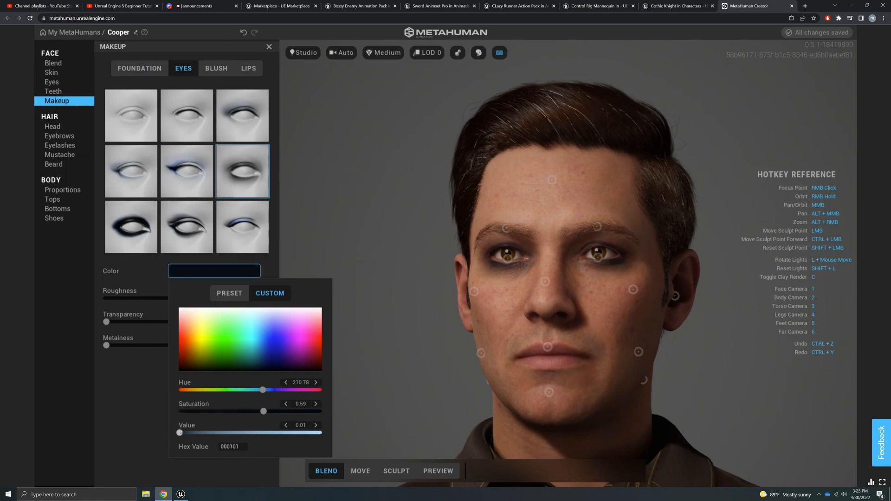
{"action": "left_click", "coordinate": [148, 430]}
Step: Raise the eye shadow Transparency to 0.99 and remove the eye makeup with the None preset
{"action": "left_click_drag", "start_coordinate": [106, 322], "coordinate": [269, 328]}
{"action": "right_click_drag", "start_coordinate": [448, 344], "coordinate": [418, 326]}
{"action": "left_click", "coordinate": [125, 121]}
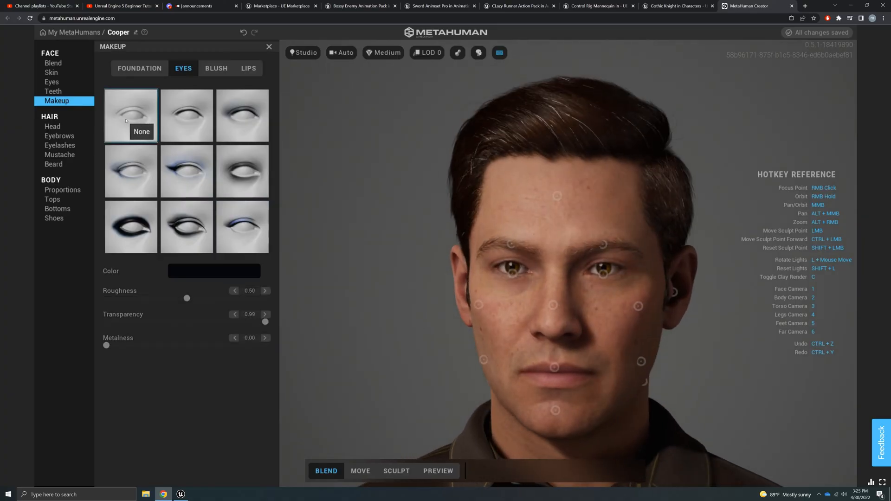
Step: Apply the round cheek blush preset, the third one in the first row, and reduce its Intensity to 0.15
{"action": "left_click", "coordinate": [217, 70]}
{"action": "right_click_drag", "start_coordinate": [413, 312], "coordinate": [369, 308]}
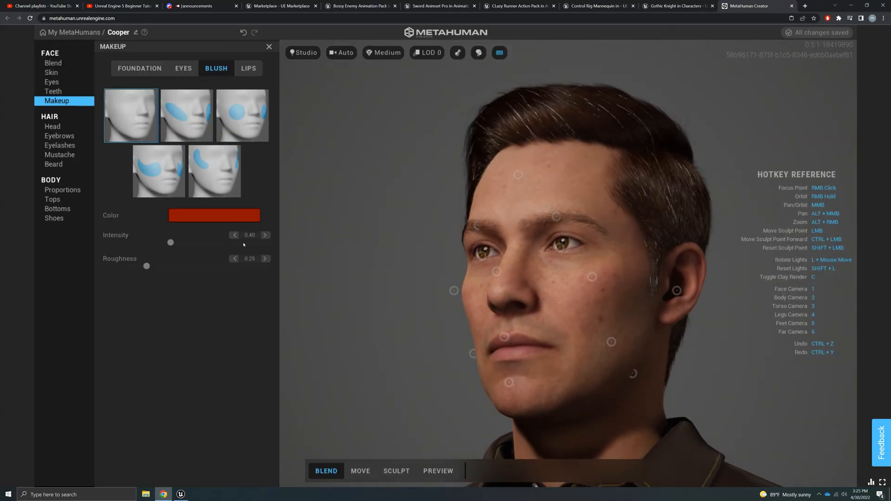
{"action": "left_click", "coordinate": [233, 123]}
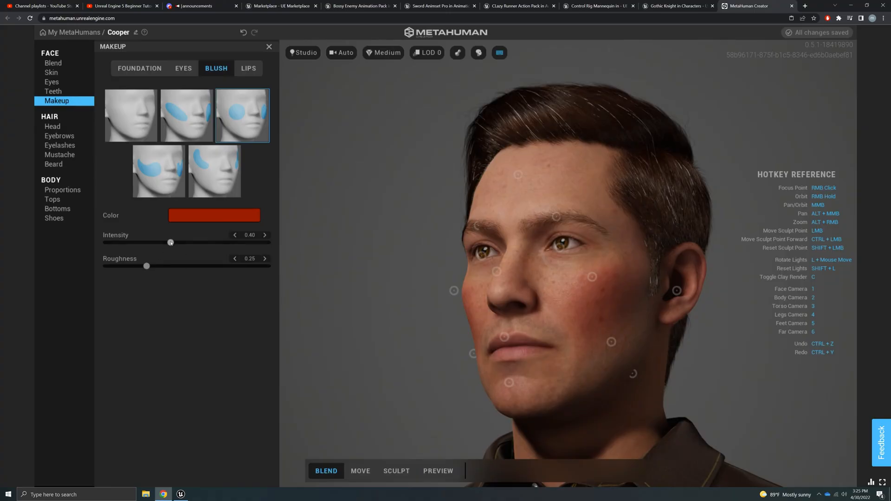
{"action": "left_click_drag", "start_coordinate": [170, 243], "coordinate": [132, 251]}
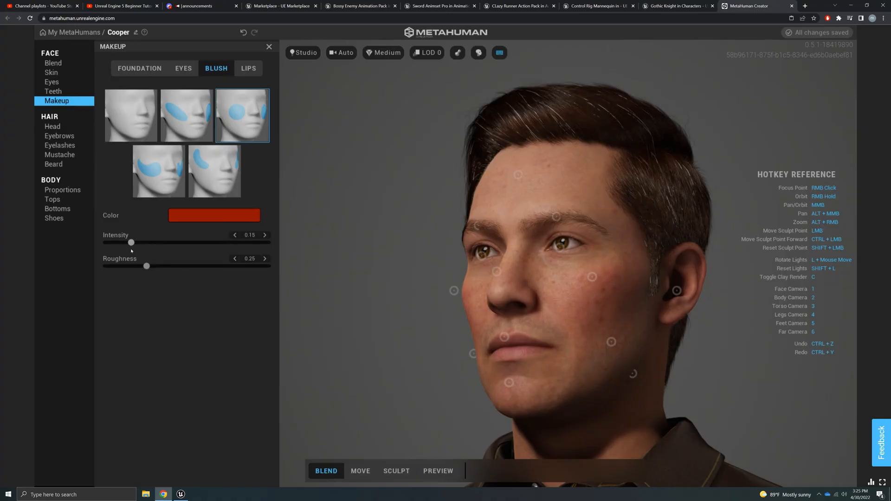
{"action": "key", "text": "1"}
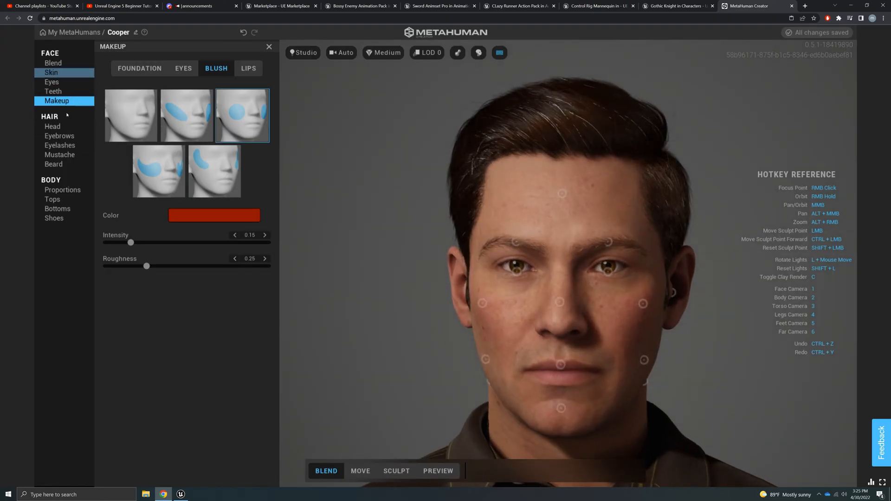
Step: Open the Head hair settings, apply the Short Messy hairstyle and check it from both sides
{"action": "left_click", "coordinate": [56, 128]}
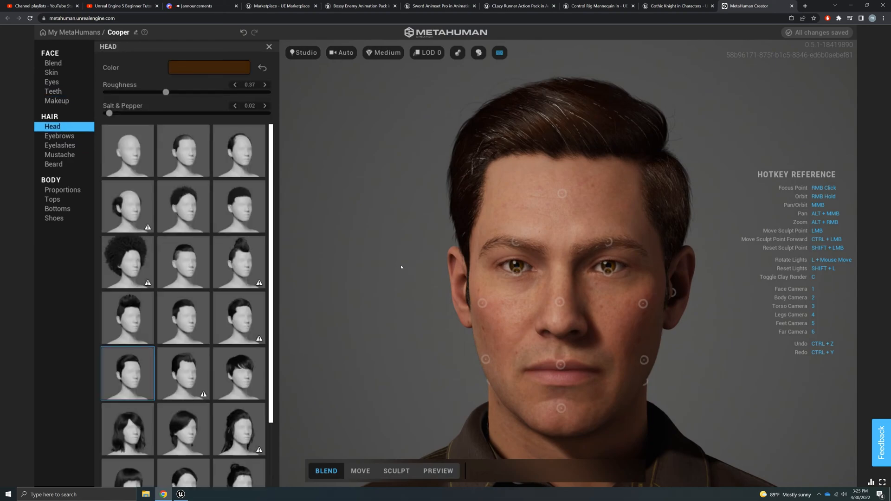
{"action": "right_click_drag", "start_coordinate": [517, 249], "coordinate": [460, 257]}
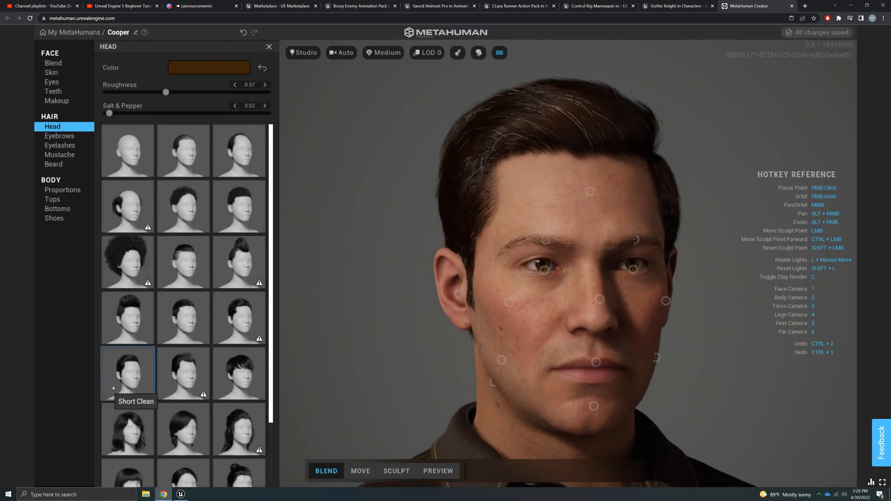
{"action": "left_click", "coordinate": [246, 321]}
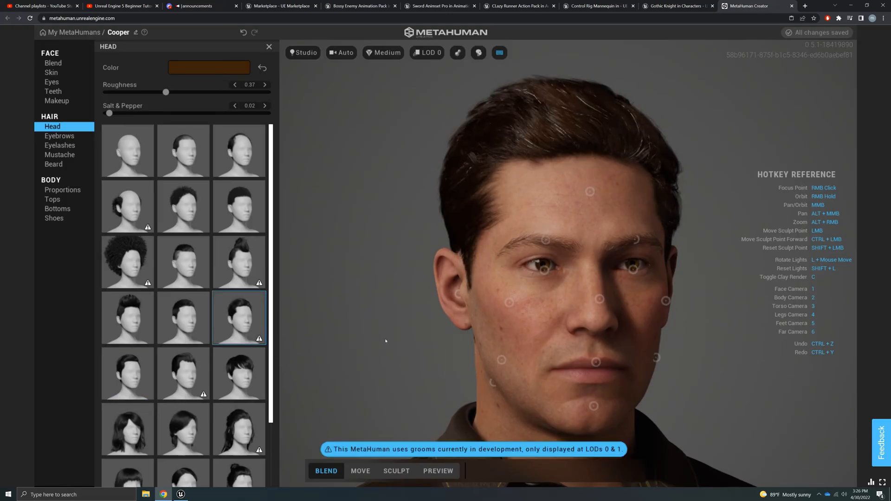
{"action": "right_click_drag", "start_coordinate": [375, 333], "coordinate": [276, 328]}
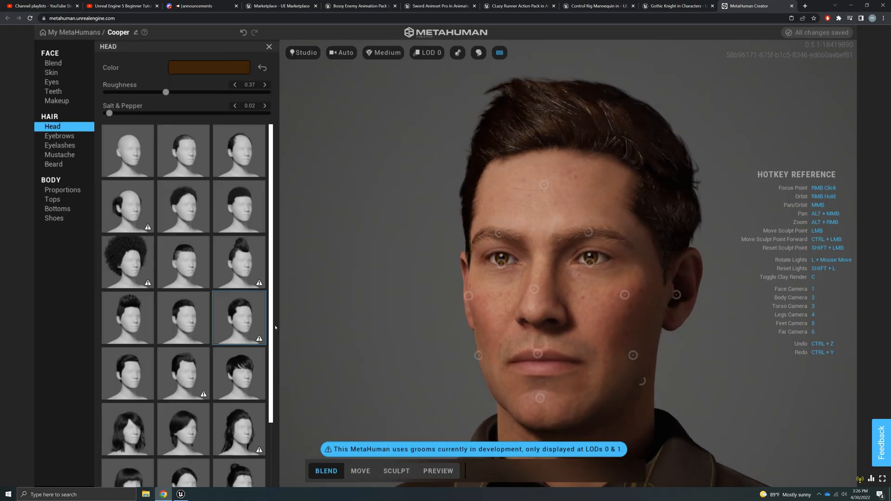
{"action": "right_click_drag", "start_coordinate": [400, 322], "coordinate": [431, 319]}
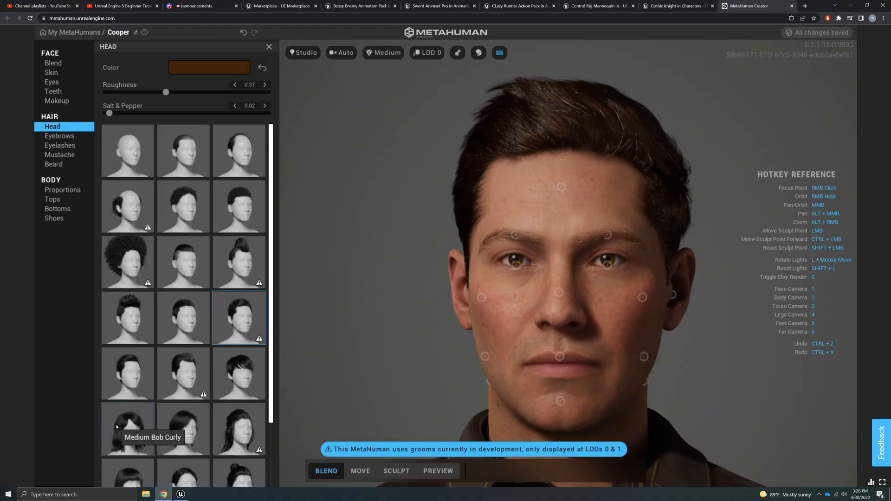
Step: Try the Medium Bob Curly hairstyle, inspecting it from several angles, and restore Short Messy
{"action": "left_click", "coordinate": [141, 421]}
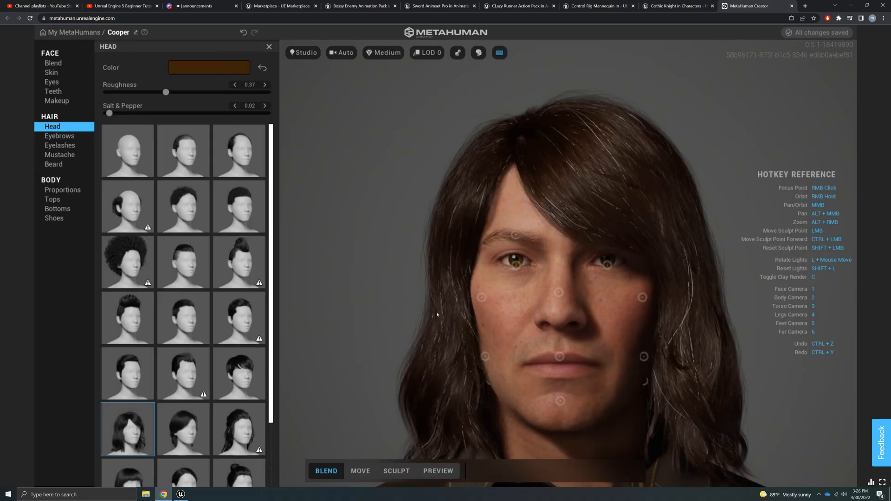
{"action": "right_click_drag", "start_coordinate": [561, 314], "coordinate": [573, 296]}
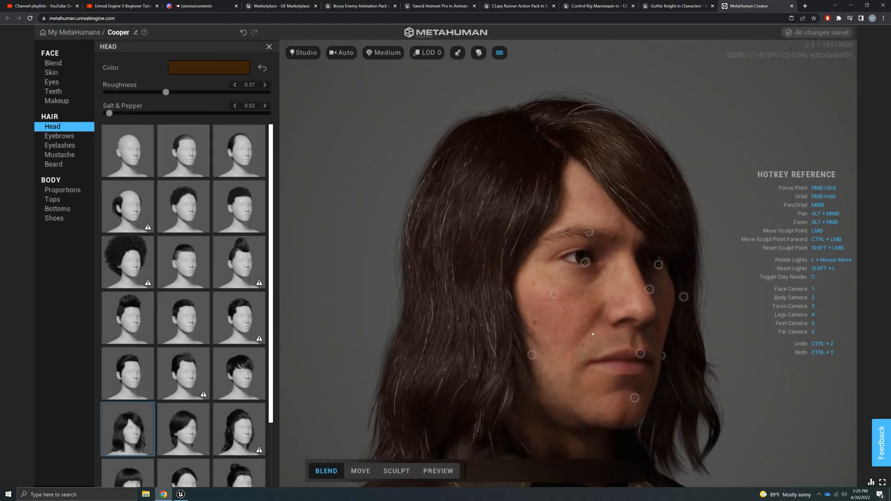
{"action": "right_click_drag", "start_coordinate": [593, 333], "coordinate": [464, 346]}
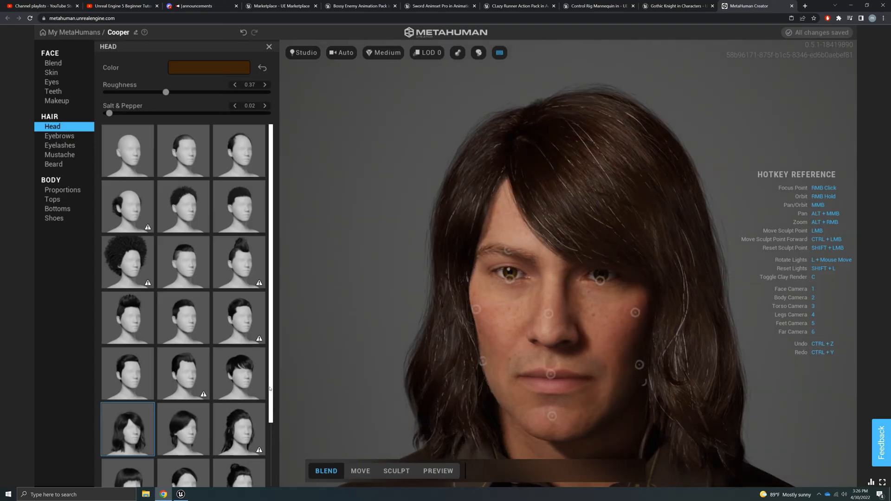
{"action": "left_click", "coordinate": [246, 320]}
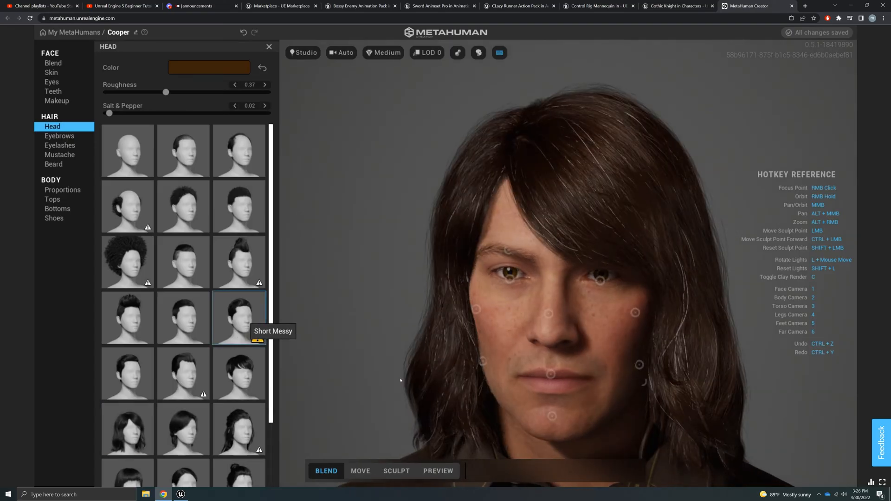
{"action": "right_click_drag", "start_coordinate": [448, 388], "coordinate": [306, 371]}
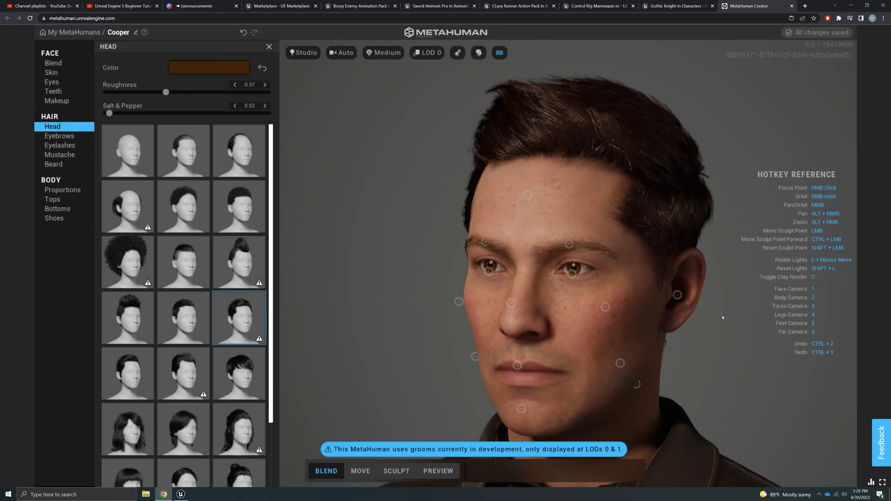
Step: Try the Updo Buns hairstyle for comparison and return to Short Messy
{"action": "scroll", "coordinate": [241, 413], "scroll_direction": "down", "scroll_amount": 2}
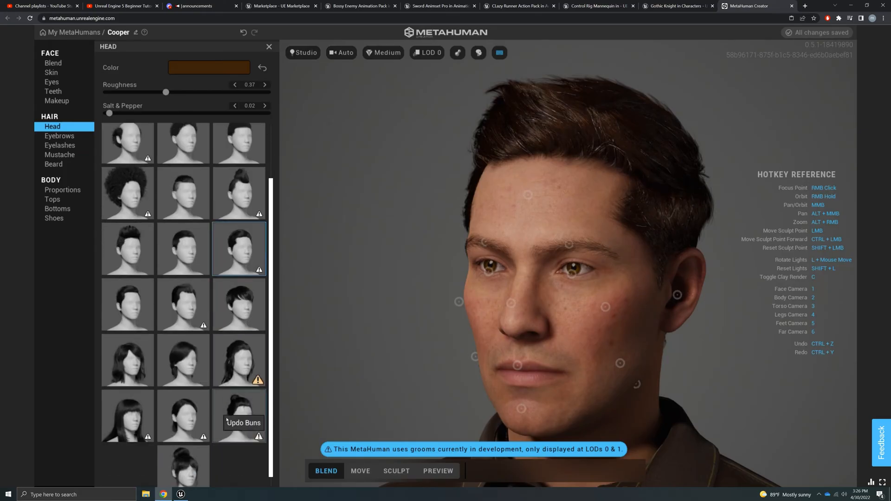
{"action": "left_click", "coordinate": [241, 410]}
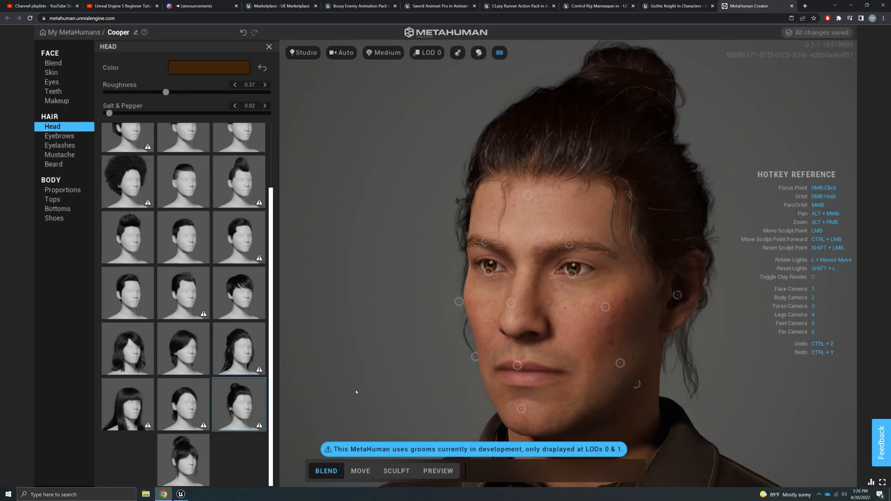
{"action": "left_click", "coordinate": [246, 237]}
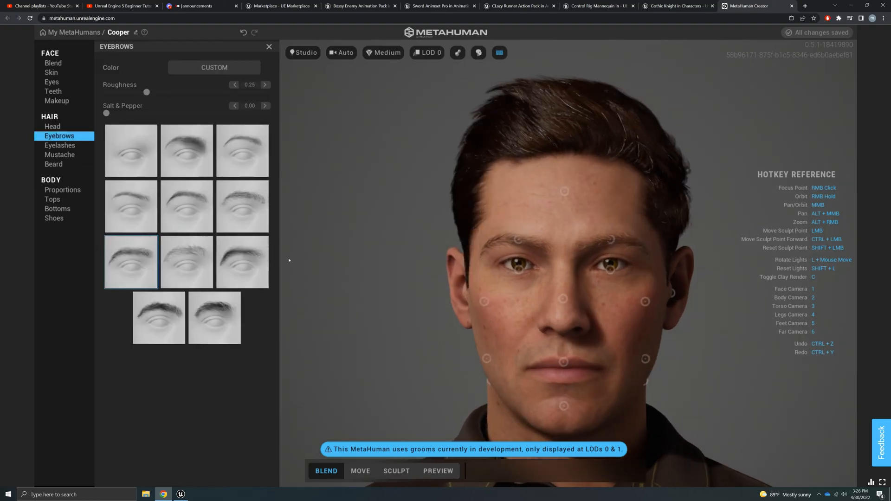
Step: Apply the third eyebrow preset in the second row, and keep the second eyelash preset after comparing it with Short Thin
{"action": "left_click", "coordinate": [200, 199]}
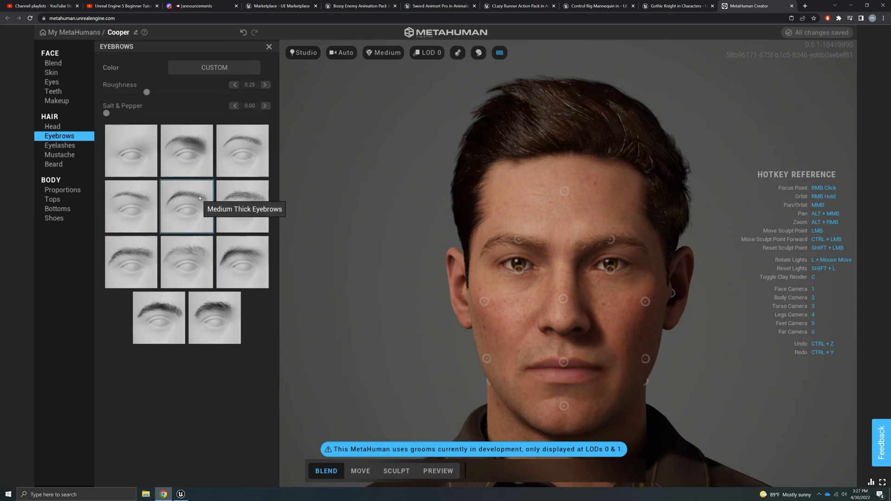
{"action": "left_click", "coordinate": [254, 203]}
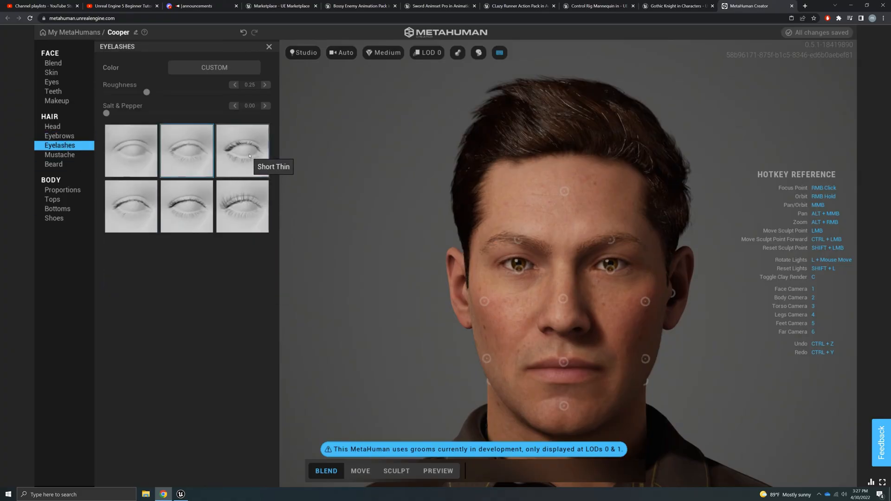
{"action": "left_click", "coordinate": [242, 151]}
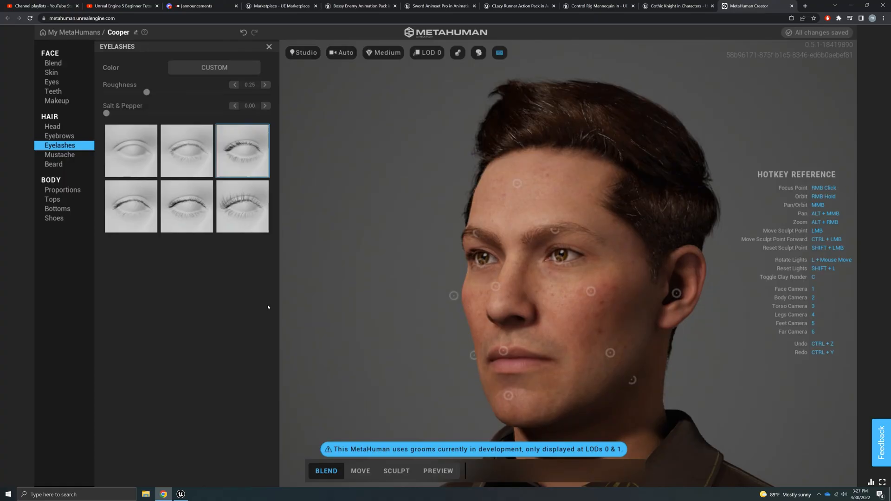
{"action": "left_click", "coordinate": [188, 161]}
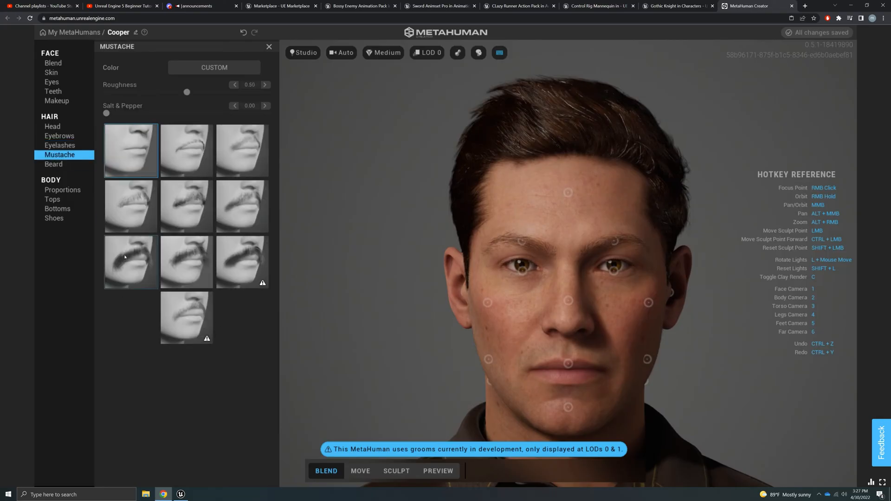
Step: Apply the light stubble mustache preset, the third one in the first row, after trying a fuller mustache
{"action": "right_click_drag", "start_coordinate": [350, 324], "coordinate": [517, 324]}
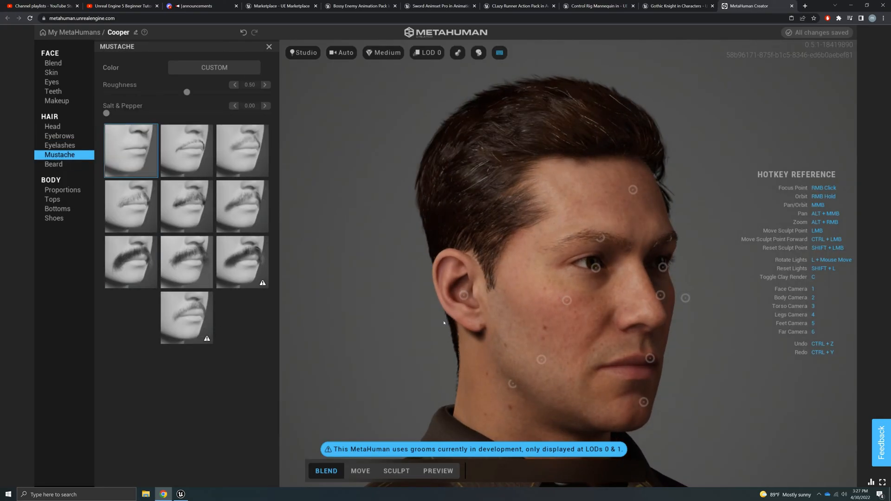
{"action": "right_click_drag", "start_coordinate": [444, 323], "coordinate": [364, 320]}
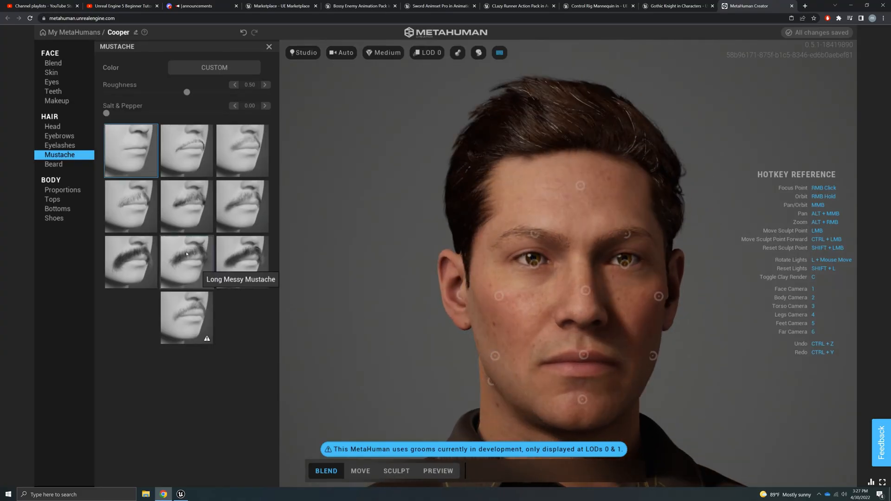
{"action": "left_click", "coordinate": [185, 218]}
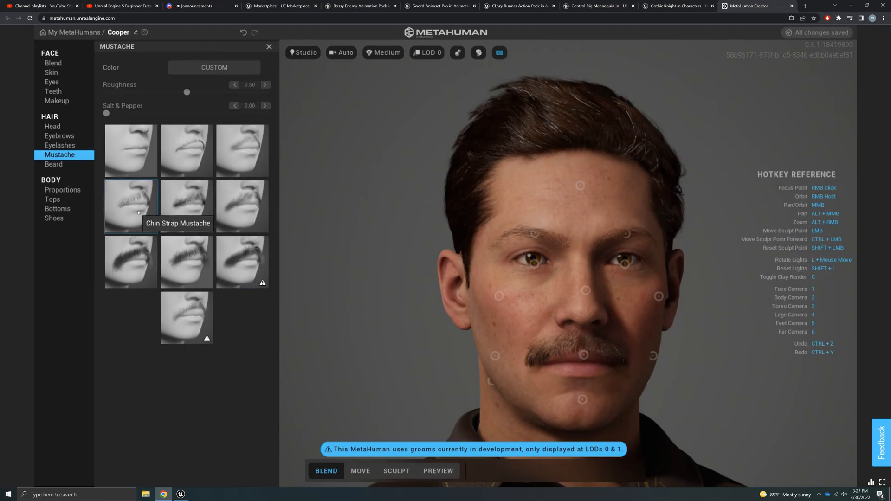
{"action": "left_click", "coordinate": [243, 151]}
{"action": "right_click_drag", "start_coordinate": [399, 269], "coordinate": [491, 294]}
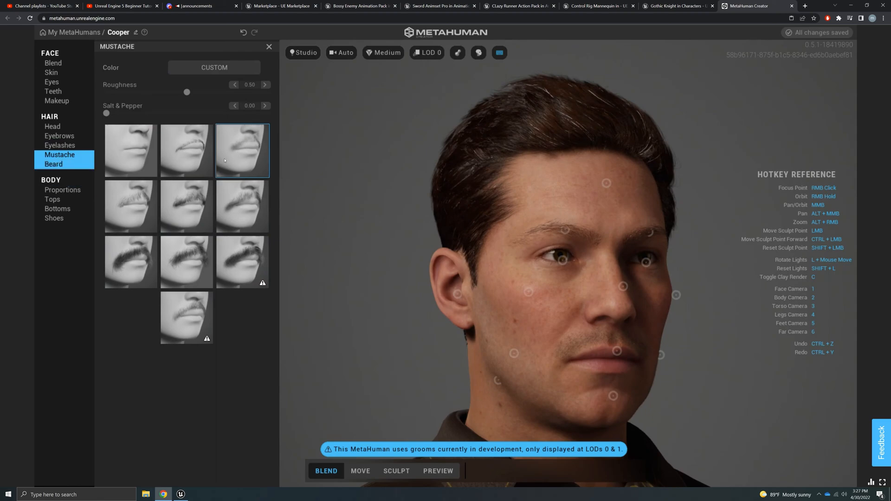
Step: Apply the short stubble beard preset, the third one in the first row, and inspect it from both sides and the front
{"action": "left_click", "coordinate": [235, 143]}
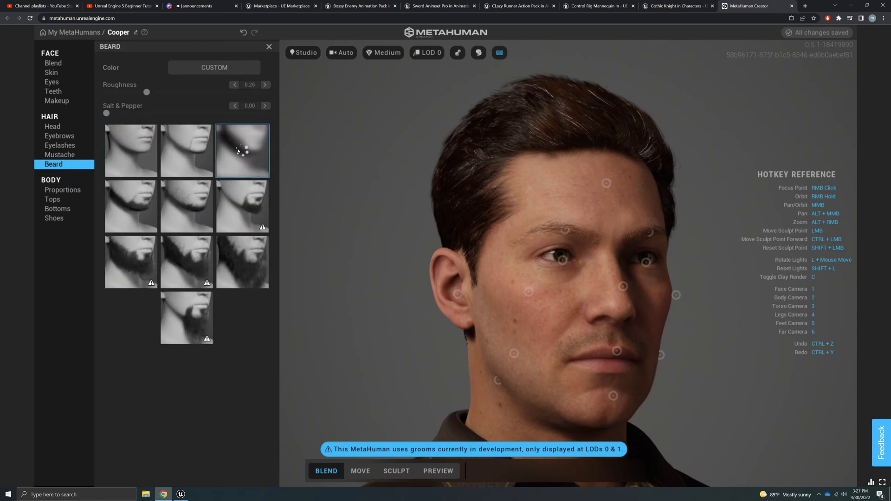
{"action": "key", "text": "1"}
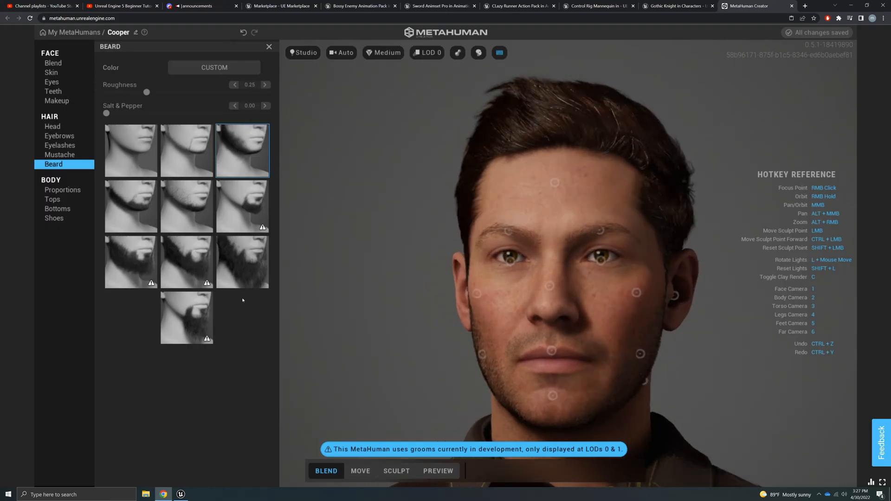
{"action": "right_click_drag", "start_coordinate": [402, 315], "coordinate": [535, 373]}
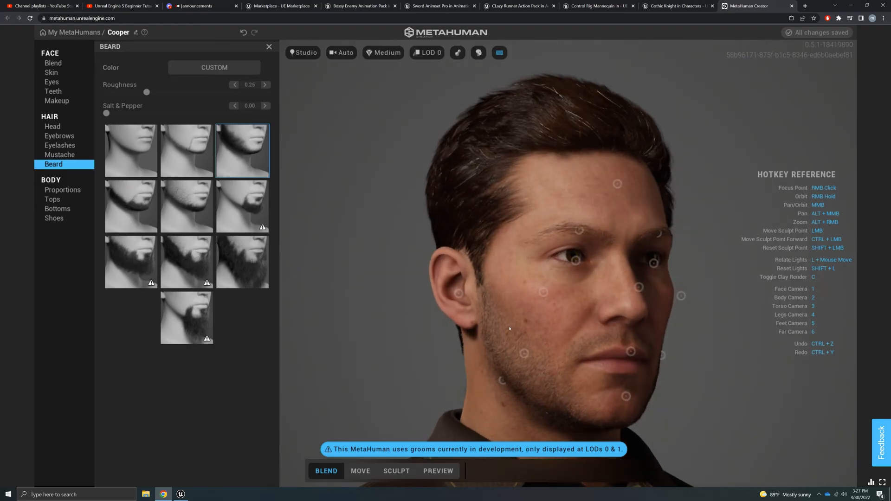
{"action": "right_click_drag", "start_coordinate": [510, 328], "coordinate": [414, 320]}
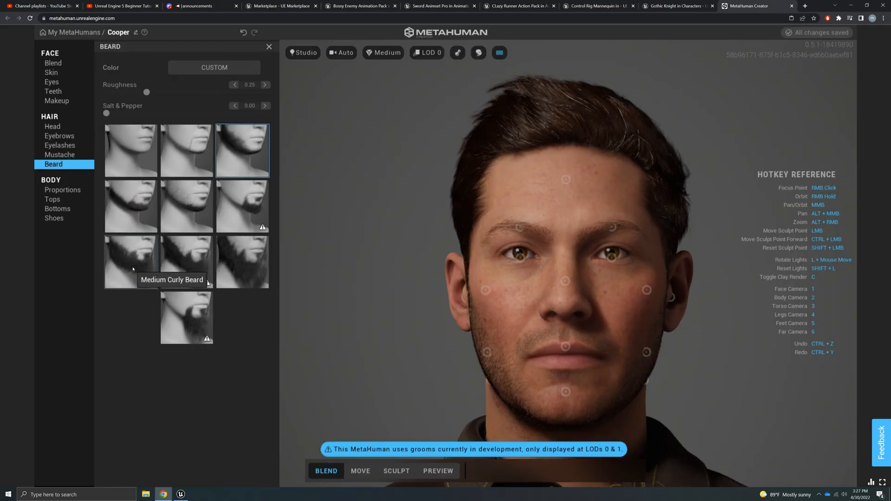
{"action": "right_click_drag", "start_coordinate": [496, 324], "coordinate": [394, 334]}
{"action": "right_click_drag", "start_coordinate": [504, 342], "coordinate": [632, 349]}
{"action": "right_click_drag", "start_coordinate": [473, 273], "coordinate": [561, 292]}
{"action": "right_click_drag", "start_coordinate": [533, 355], "coordinate": [435, 362]}
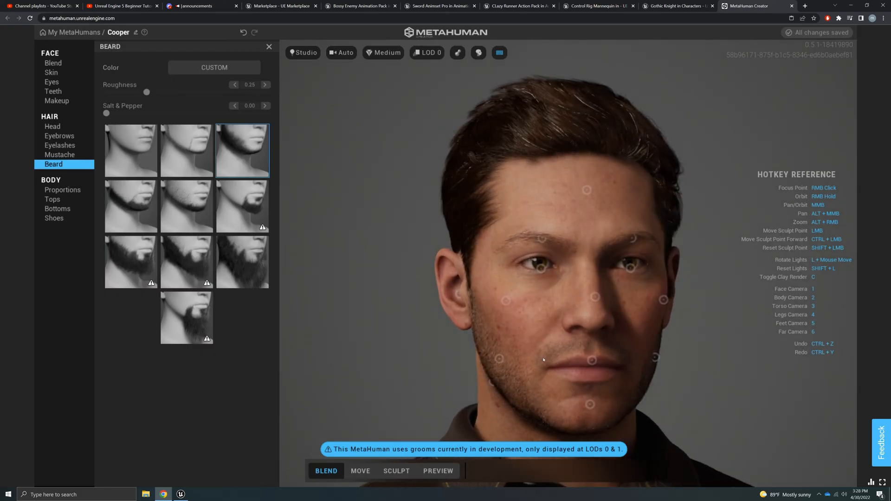
{"action": "key", "text": "1"}
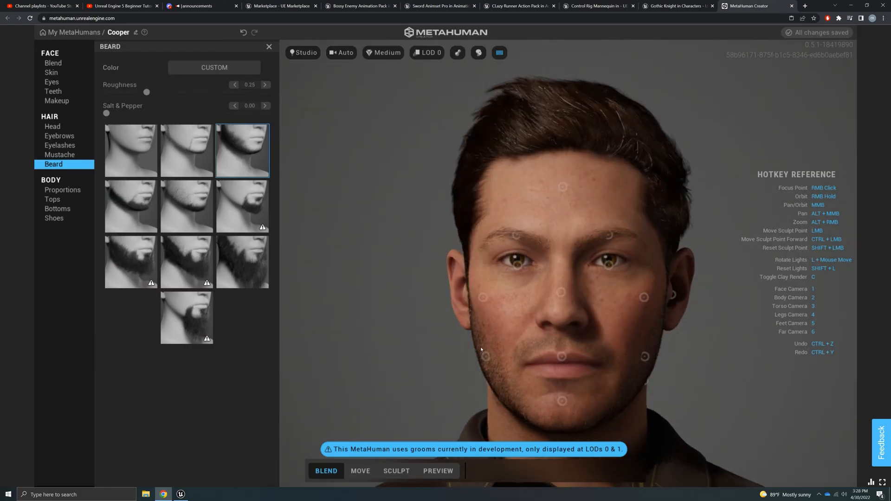
Step: Set the body proportions to the Tall height, keeping the second body type in the first row
{"action": "left_click", "coordinate": [59, 190]}
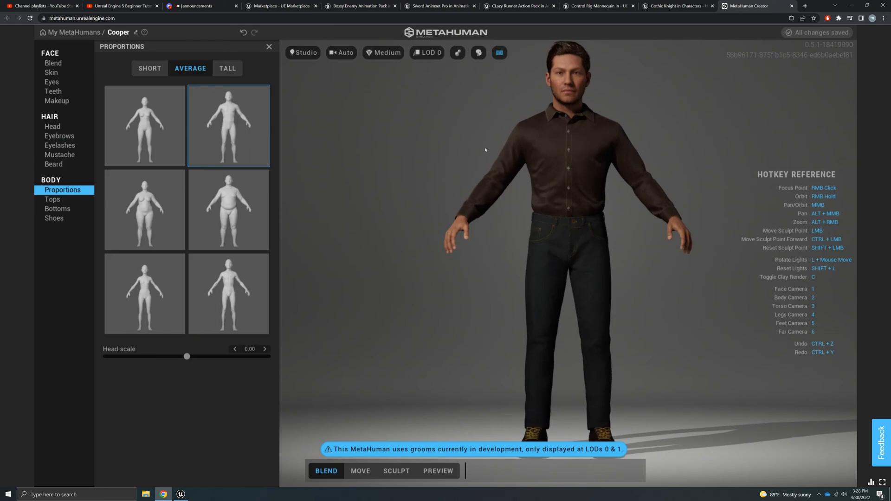
{"action": "mouse_move", "coordinate": [648, 304]}
{"action": "right_mouse_down"}
{"action": "mouse_move", "coordinate": [511, 301]}
{"action": "mouse_move", "coordinate": [635, 307]}
{"action": "right_mouse_up"}
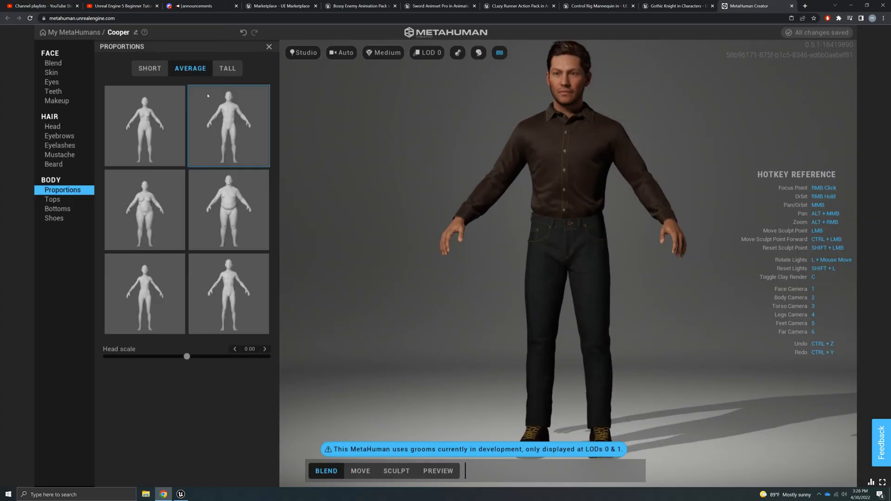
{"action": "left_click", "coordinate": [227, 68]}
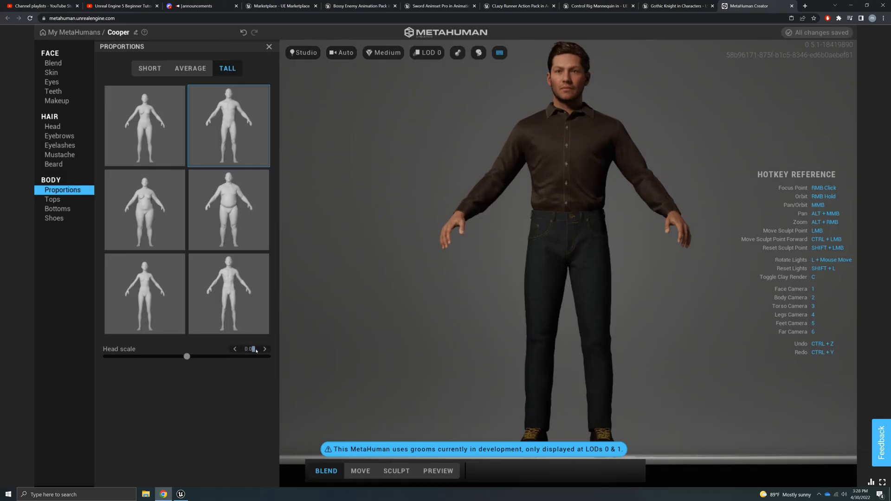
Step: Set the head scale to -0.10 and check the head's size against the body from different angles
{"action": "left_click", "coordinate": [235, 349]}
{"action": "left_click", "coordinate": [235, 349]}
{"action": "key", "text": "BackSpace"}
{"action": "key", "text": "BackSpace"}
{"action": "type", "text": "1"}
{"action": "key", "text": "Return"}
{"action": "right_click_drag", "start_coordinate": [527, 266], "coordinate": [539, 299]}
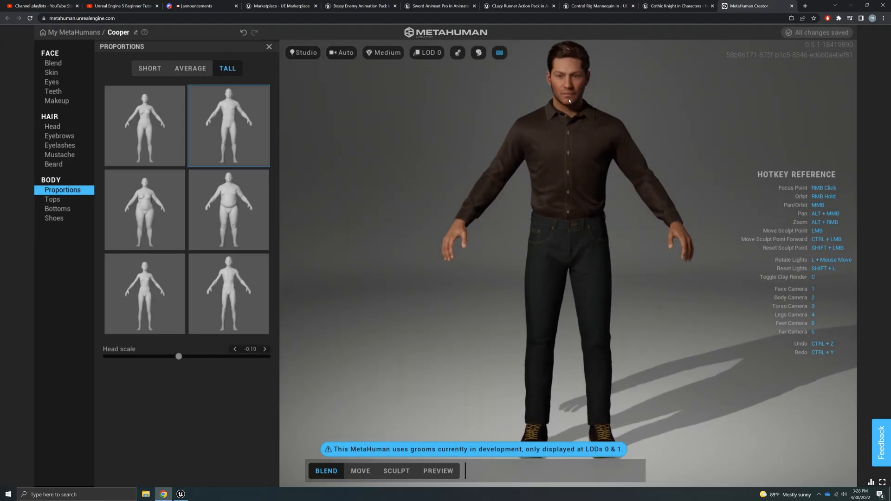
{"action": "right_click_drag", "start_coordinate": [570, 101], "coordinate": [567, 61]}
{"action": "right_click_drag", "start_coordinate": [602, 124], "coordinate": [471, 125]}
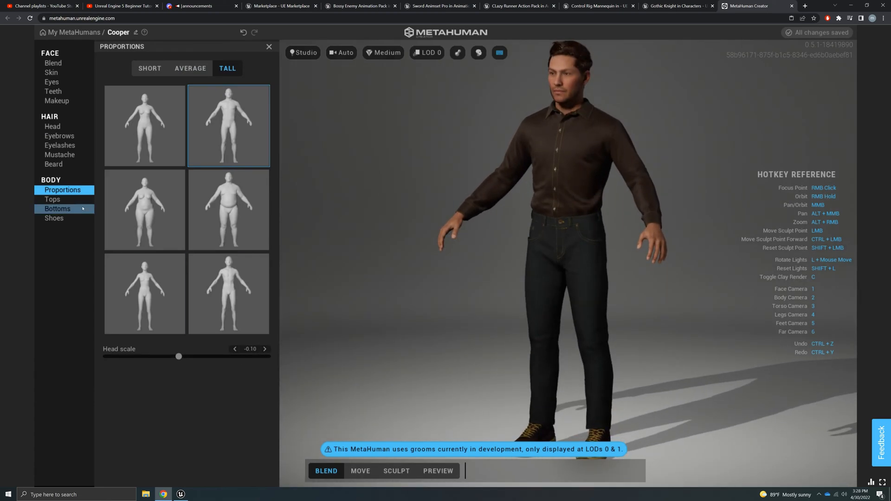
Step: Try the character without a top and inspect the bare torso from several angles
{"action": "left_click", "coordinate": [65, 199]}
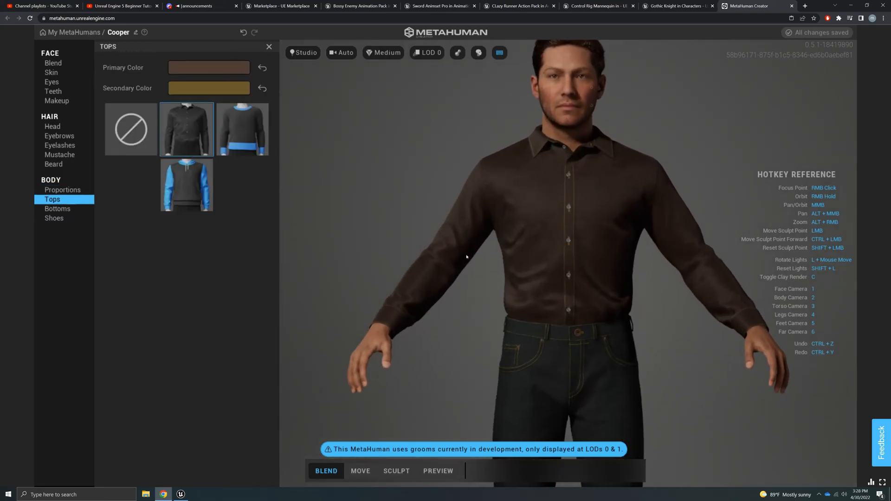
{"action": "right_click_drag", "start_coordinate": [687, 251], "coordinate": [612, 251]}
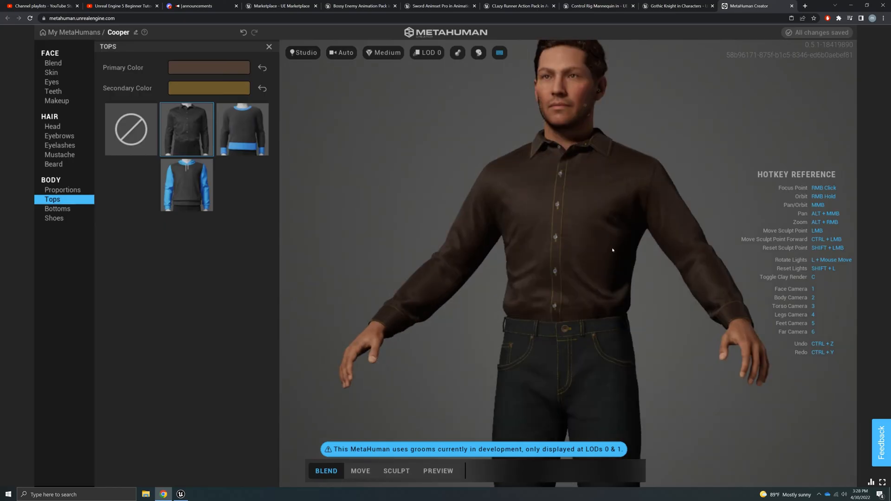
{"action": "left_click", "coordinate": [135, 130]}
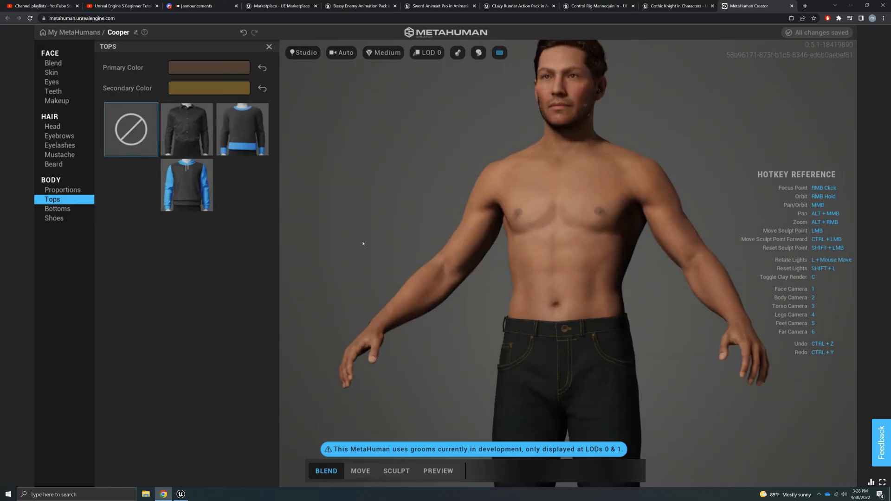
{"action": "right_click_drag", "start_coordinate": [466, 288], "coordinate": [539, 301]}
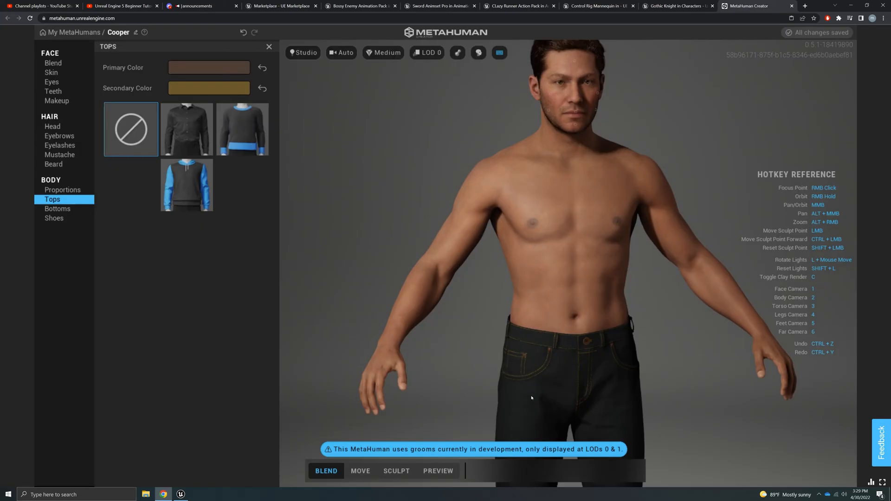
{"action": "right_click_drag", "start_coordinate": [563, 260], "coordinate": [455, 247]}
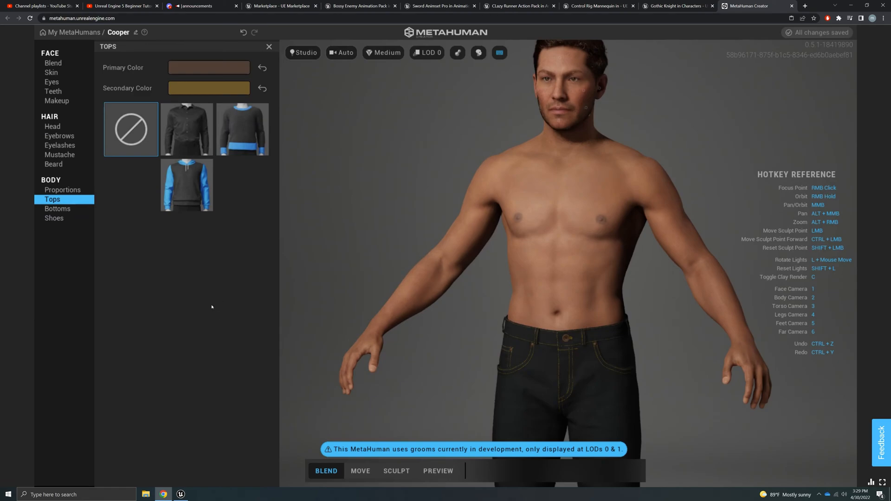
Step: Dress the character in the hoodie and change its primary color to blue with a hue of about 226
{"action": "left_click", "coordinate": [187, 185]}
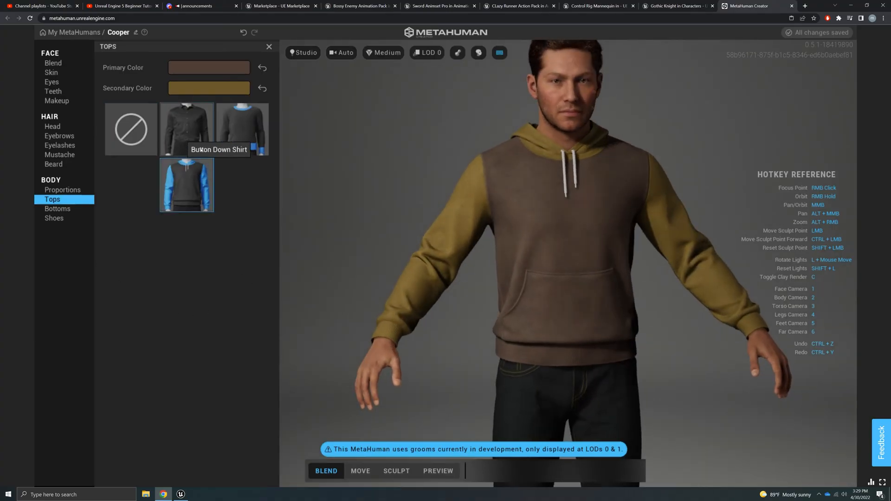
{"action": "left_click", "coordinate": [207, 68]}
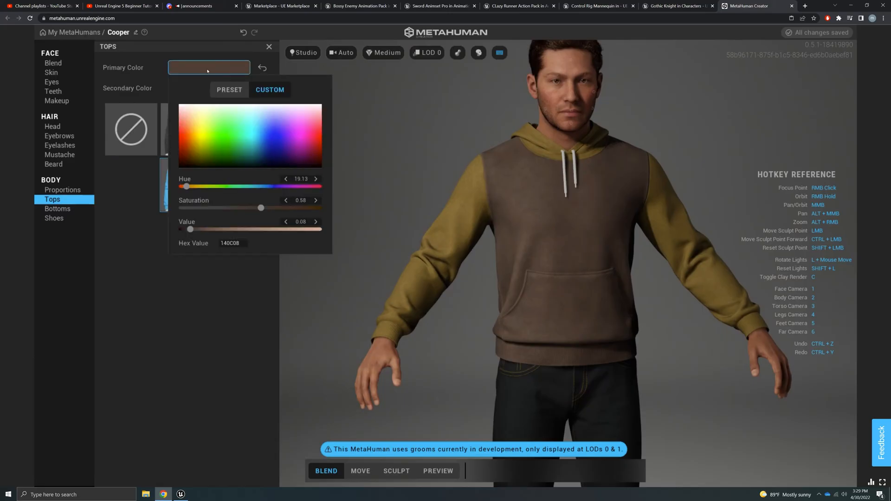
{"action": "left_click_drag", "start_coordinate": [184, 191], "coordinate": [271, 188]}
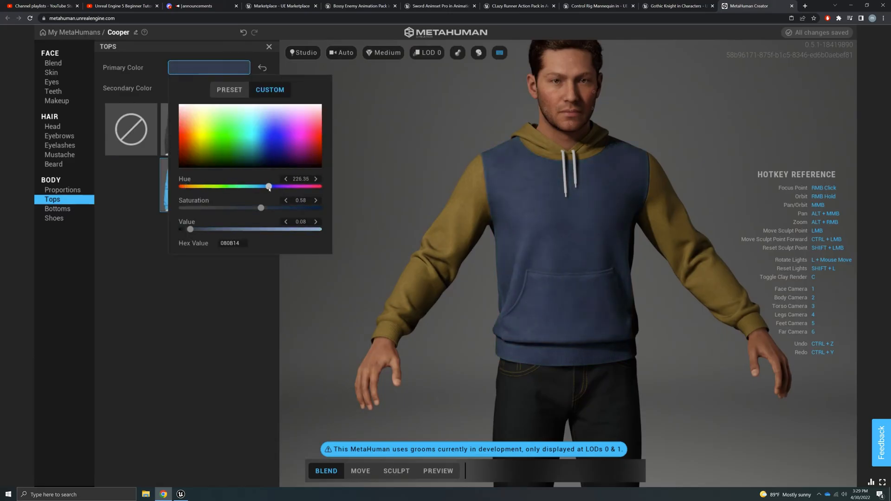
{"action": "left_click", "coordinate": [241, 288]}
Step: Change the hoodie's secondary color to near-black after trying red at hue 0.00
{"action": "left_click", "coordinate": [209, 88]}
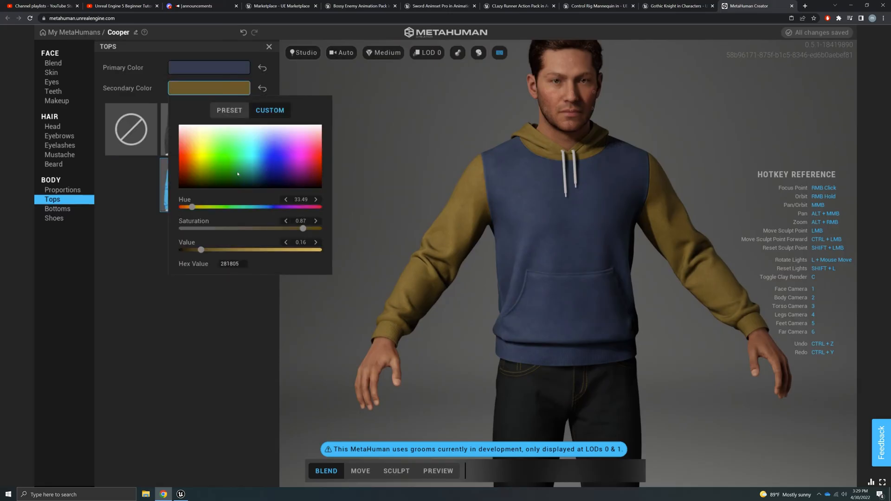
{"action": "left_click_drag", "start_coordinate": [187, 208], "coordinate": [178, 203]}
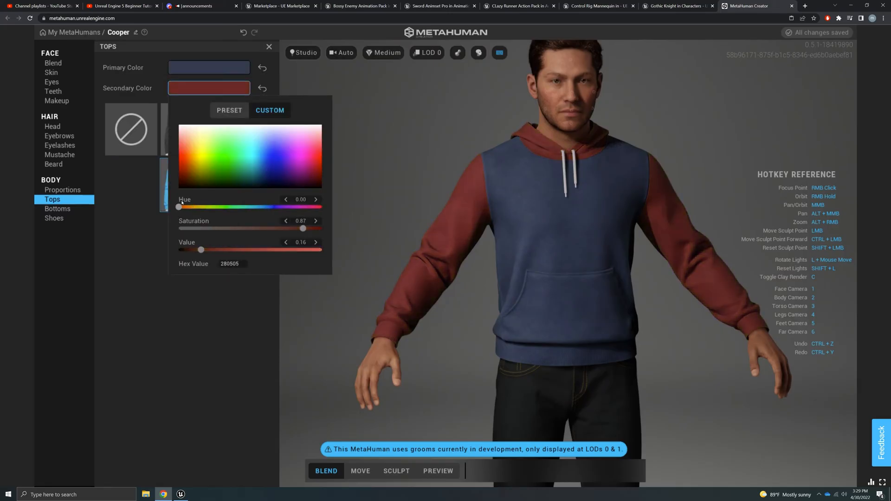
{"action": "right_click_drag", "start_coordinate": [297, 283], "coordinate": [422, 239]}
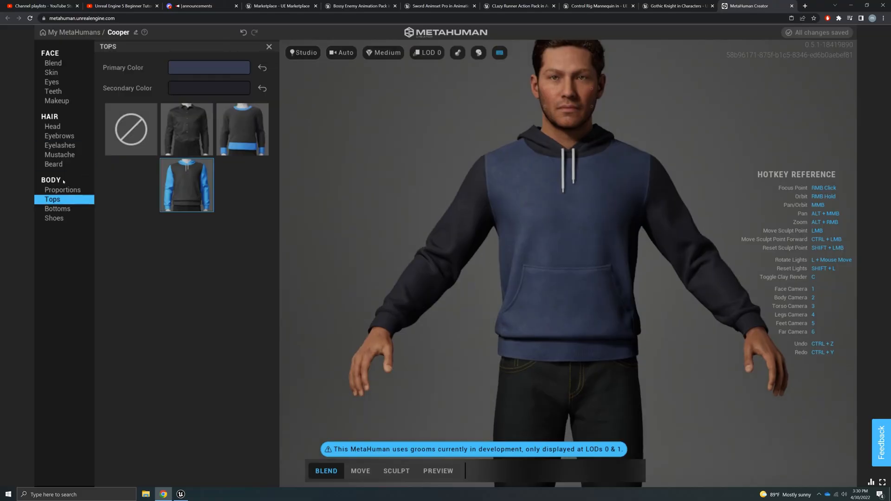
Step: Review the bottoms while keeping the current jeans, and change the shoes to Boots
{"action": "left_click", "coordinate": [57, 209]}
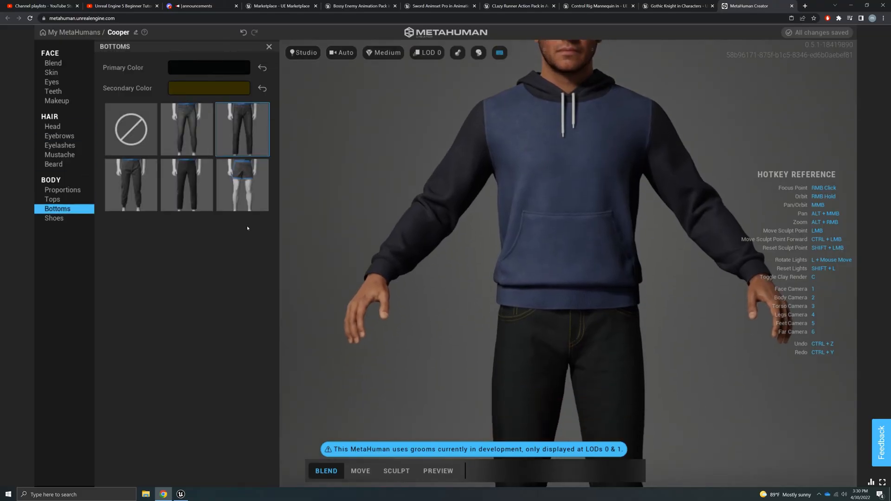
{"action": "right_click_drag", "start_coordinate": [567, 239], "coordinate": [384, 243]}
{"action": "left_click", "coordinate": [54, 219]}
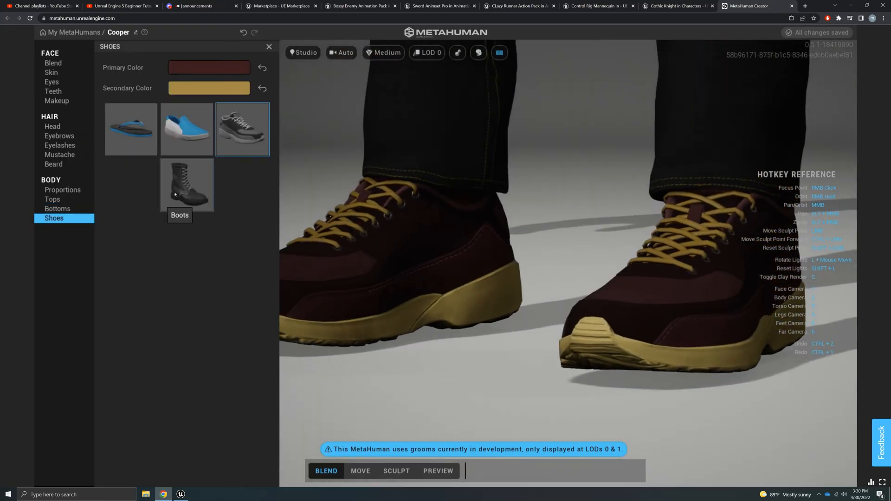
{"action": "left_click", "coordinate": [186, 185]}
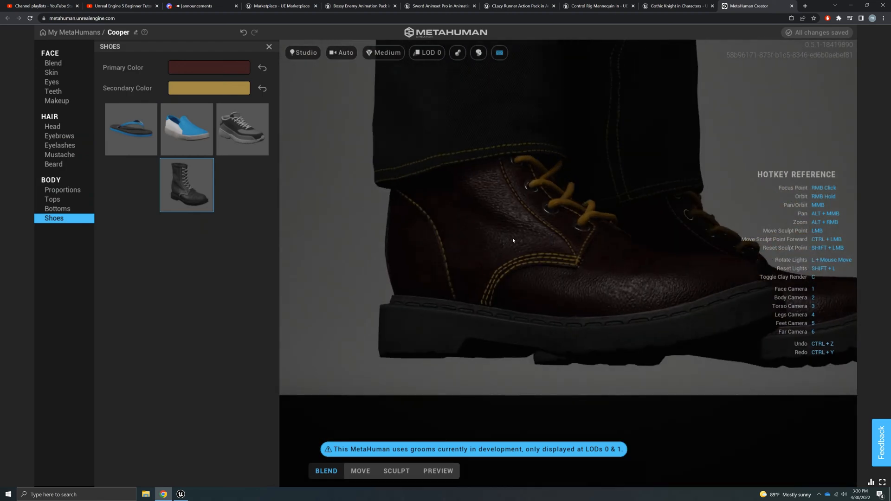
Step: View the full body and rename the MetaHuman as Person01
{"action": "left_click", "coordinate": [54, 192]}
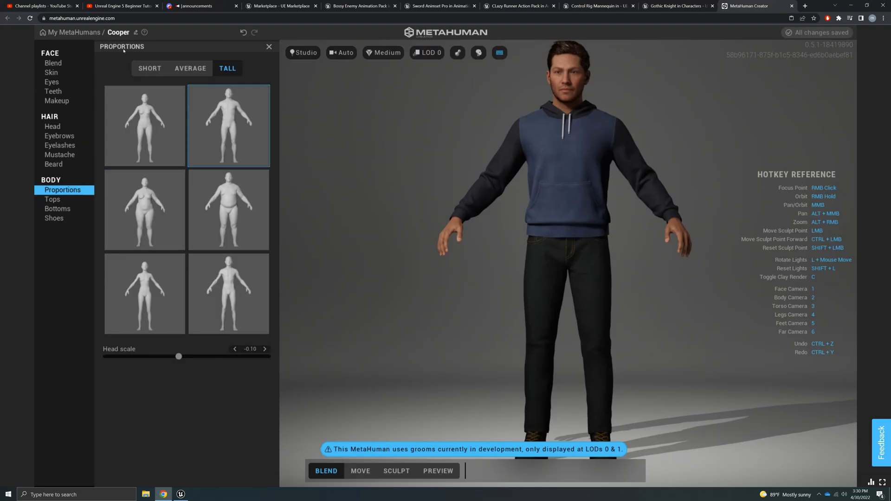
{"action": "left_click", "coordinate": [136, 32]}
{"action": "type", "text": "Person01"}
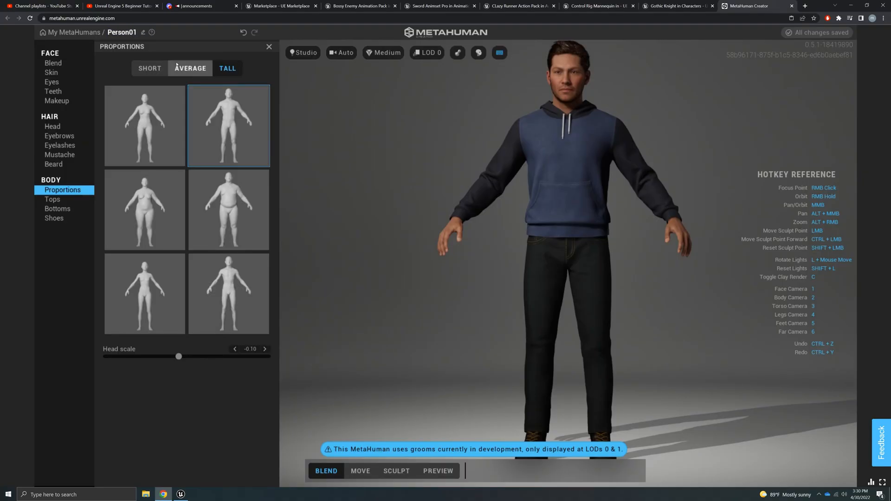
Step: Return to the saved MetaHumans and delete the Warrior and Stark characters
{"action": "left_click", "coordinate": [74, 33]}
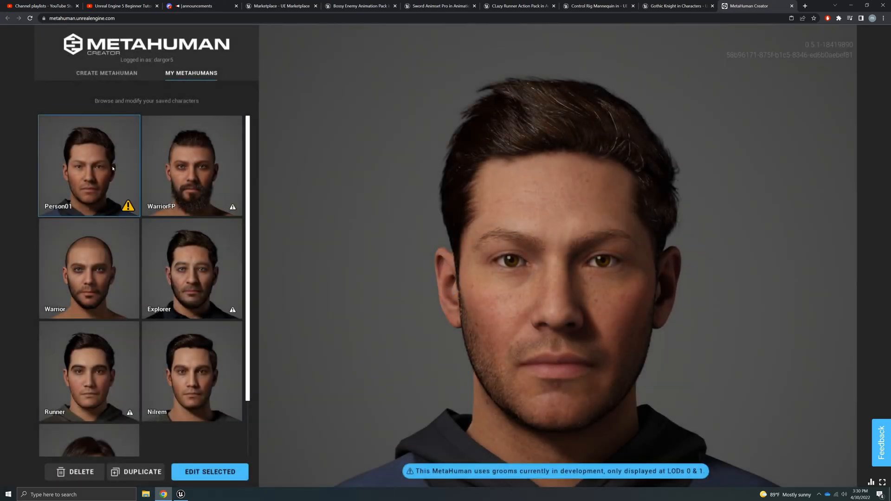
{"action": "scroll", "coordinate": [247, 272], "scroll_direction": "down", "scroll_amount": 2}
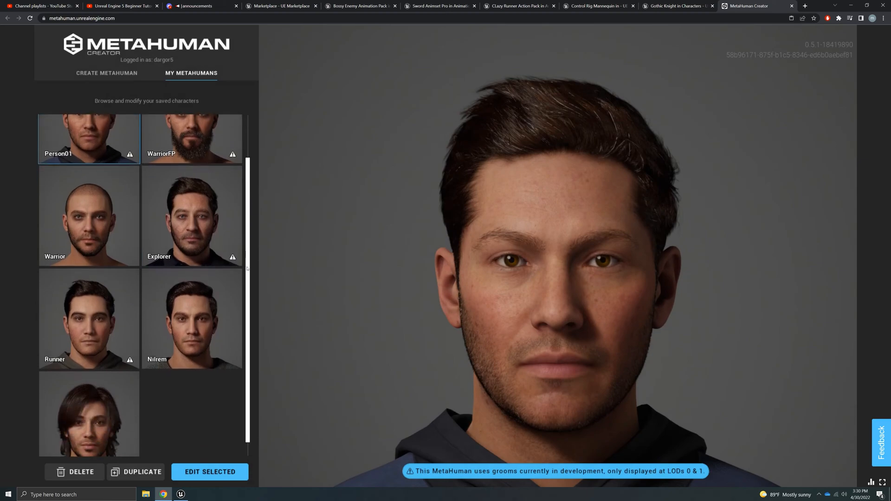
{"action": "scroll", "coordinate": [246, 272], "scroll_direction": "up", "scroll_amount": 1}
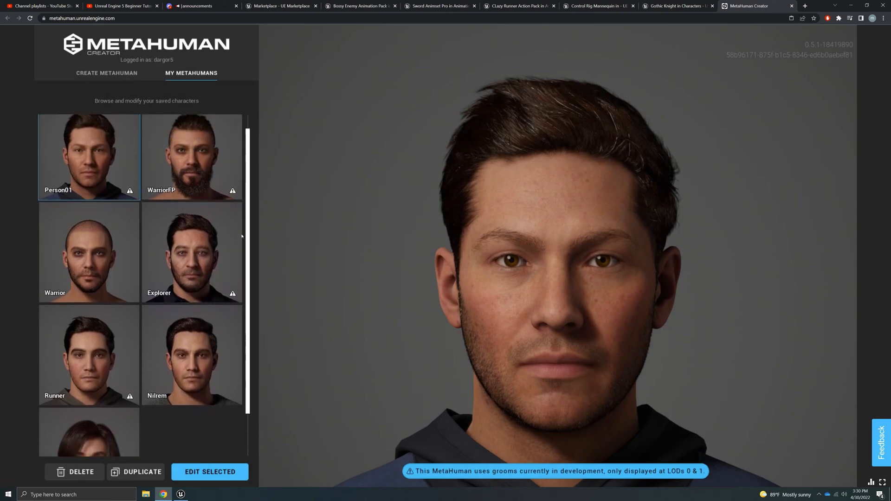
{"action": "scroll", "coordinate": [80, 214], "scroll_direction": "down", "scroll_amount": 1}
{"action": "left_click", "coordinate": [81, 214]}
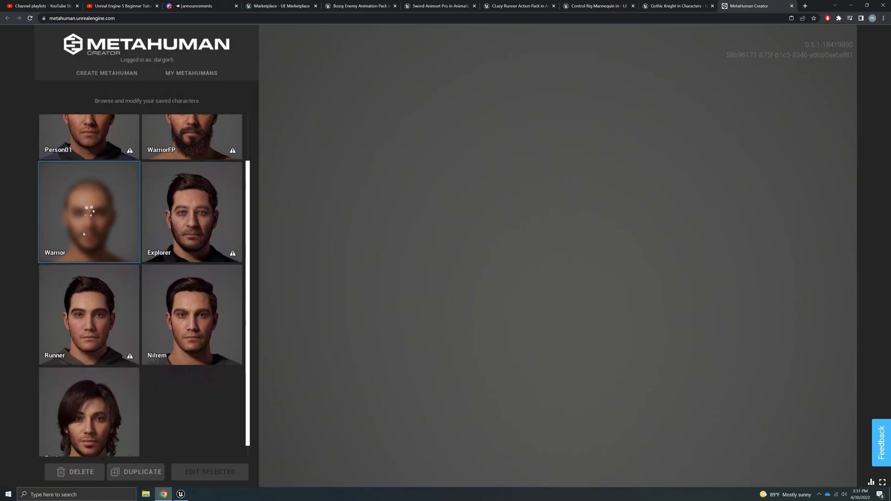
{"action": "left_click", "coordinate": [62, 473]}
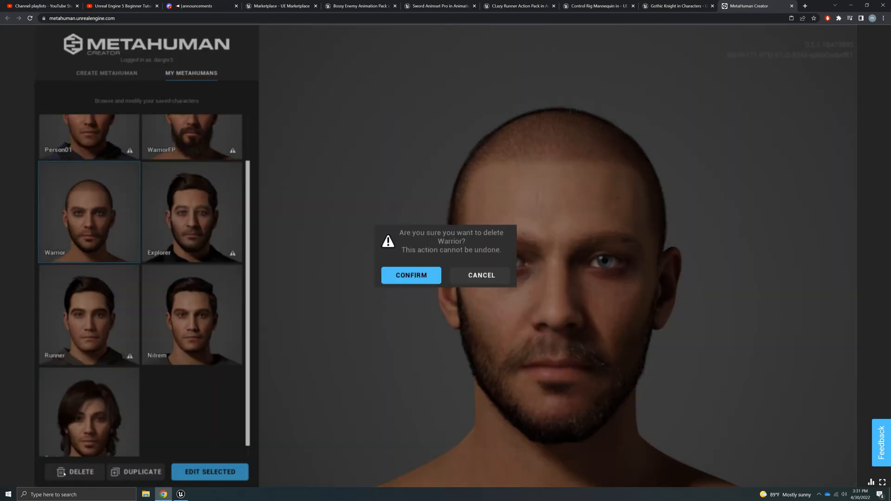
{"action": "left_click", "coordinate": [409, 280]}
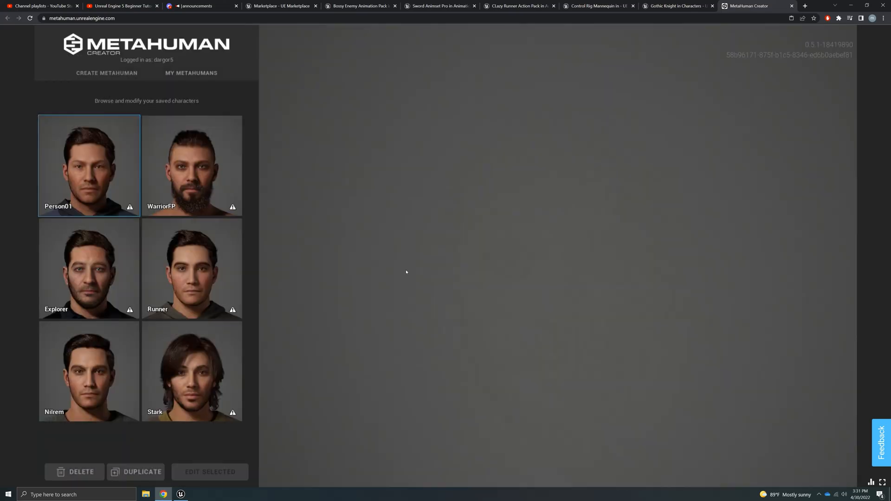
{"action": "left_click", "coordinate": [222, 342]}
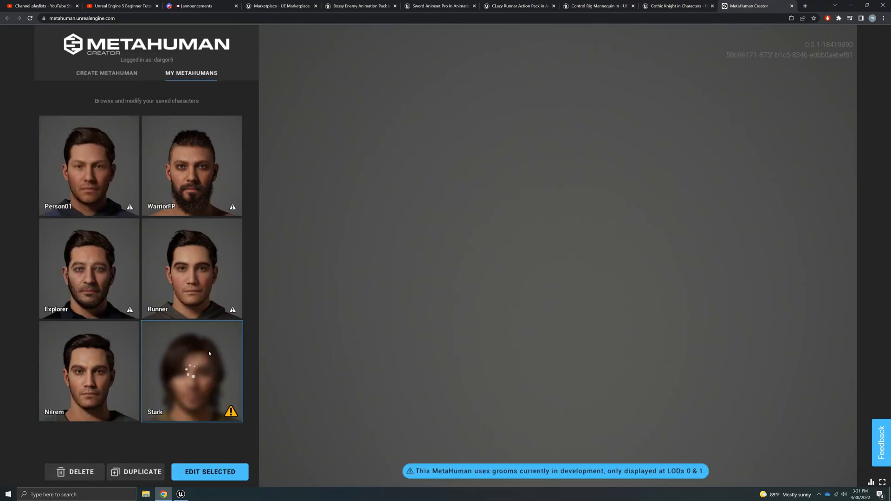
{"action": "left_click", "coordinate": [79, 473]}
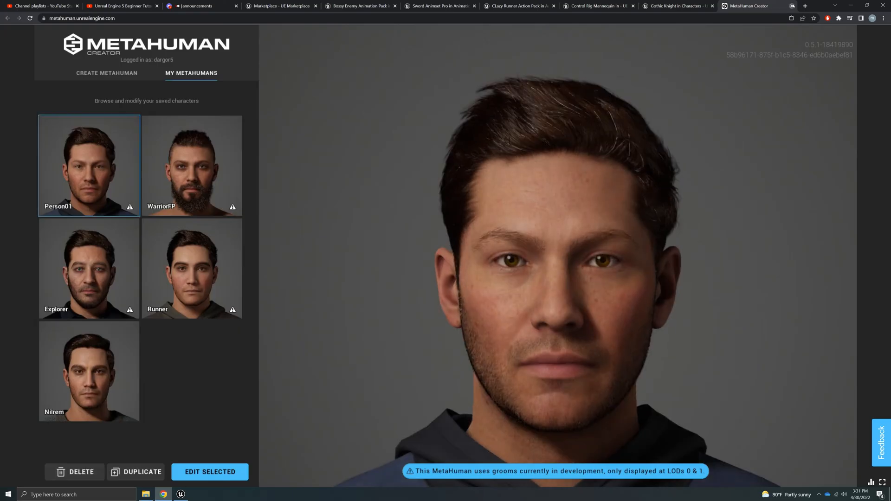
Step: Close the MetaHuman Creator page, confirm leaving the site, and switch back to Unreal Engine
{"action": "left_click", "coordinate": [793, 6]}
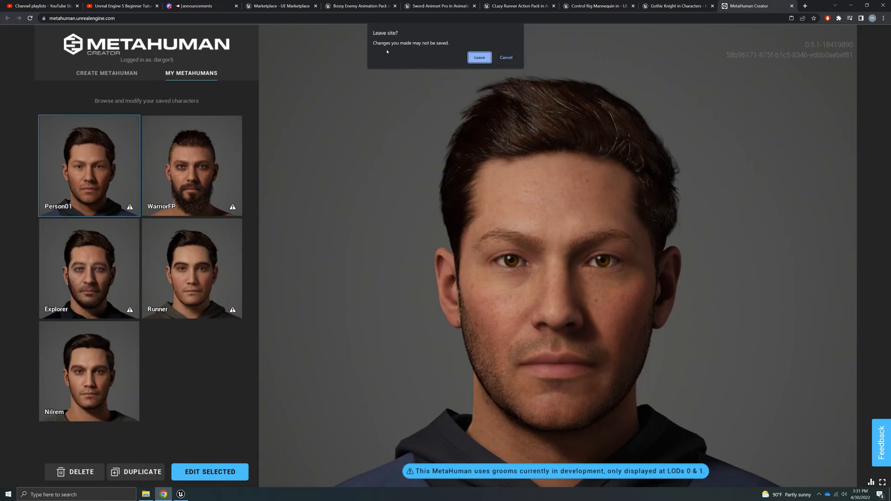
{"action": "left_click", "coordinate": [479, 57]}
{"action": "key", "text": "alt+Tab"}
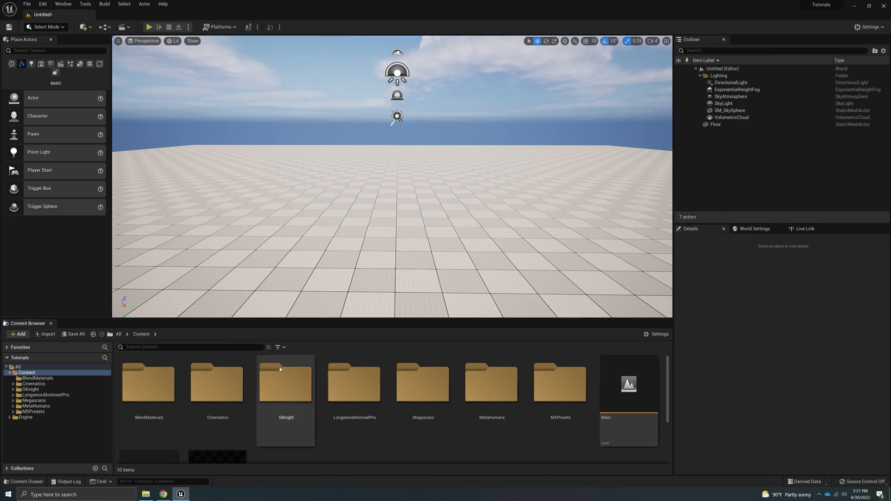
Step: Open Quixel Bridge and show its MetaHumans collection
{"action": "left_click", "coordinate": [84, 27]}
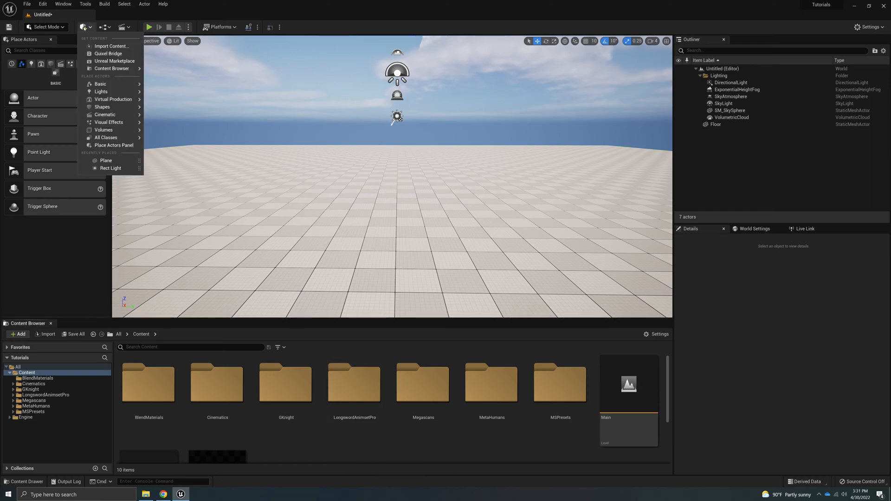
{"action": "left_click", "coordinate": [116, 54]}
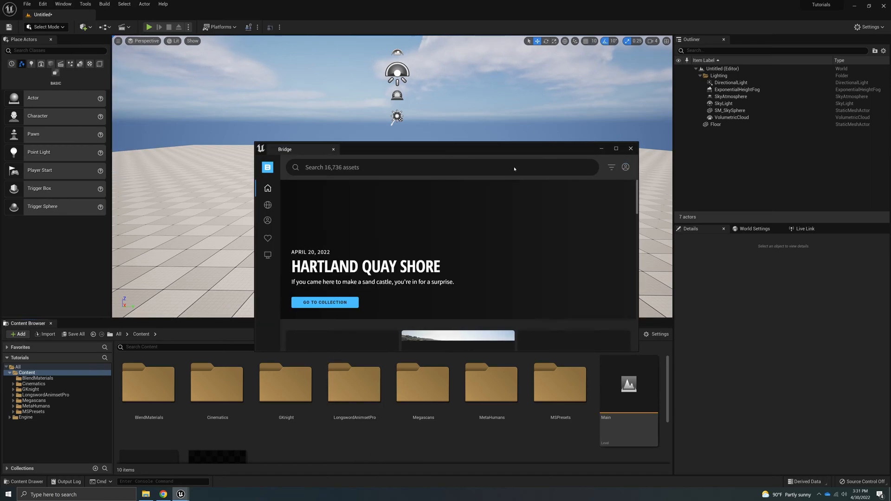
{"action": "mouse_move", "coordinate": [268, 221]}
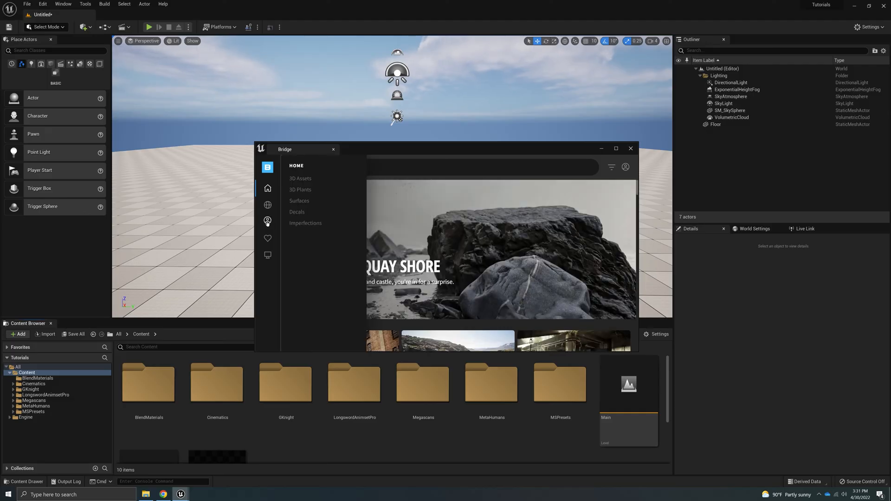
{"action": "left_click", "coordinate": [268, 221]}
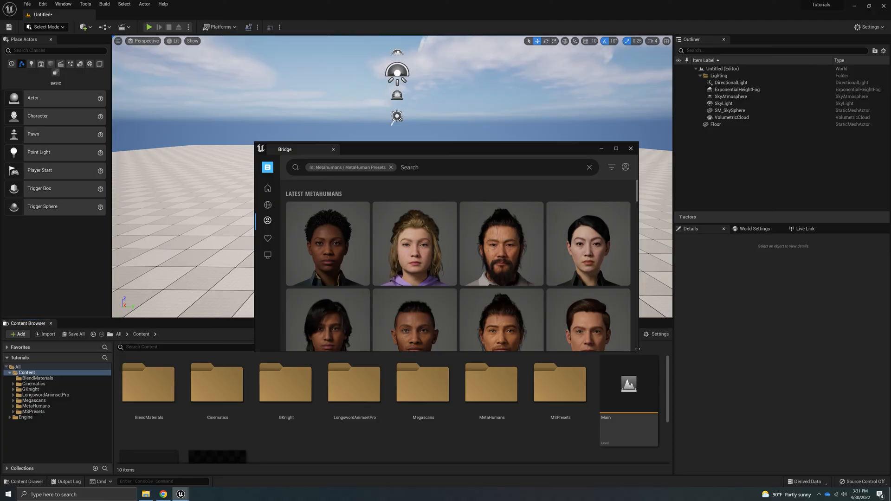
Step: Enlarge and reposition the Bridge window, and open the details of Person01 from My MetaHumans
{"action": "left_click_drag", "start_coordinate": [638, 352], "coordinate": [845, 447]}
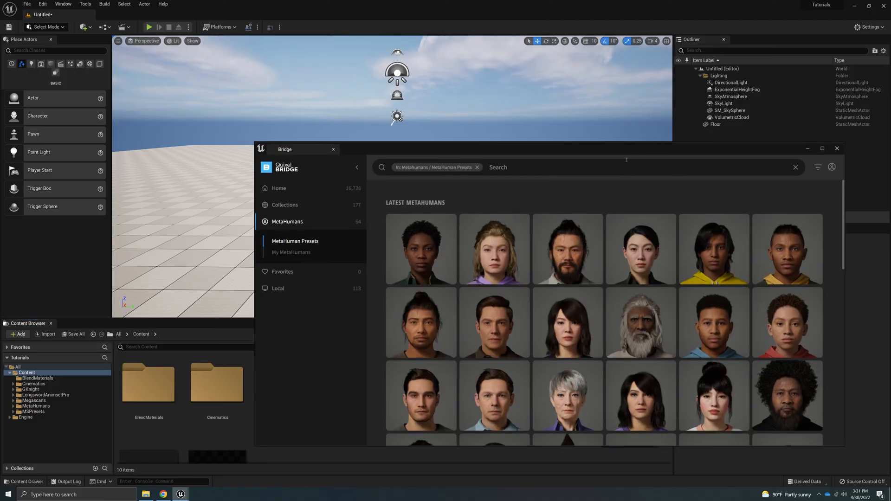
{"action": "left_click_drag", "start_coordinate": [371, 149], "coordinate": [210, 92]}
{"action": "left_click", "coordinate": [142, 196]}
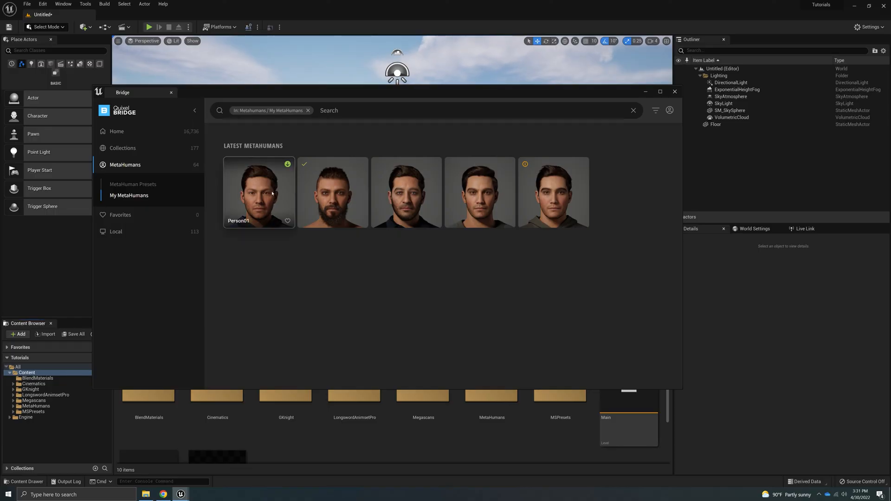
{"action": "left_click", "coordinate": [272, 194]}
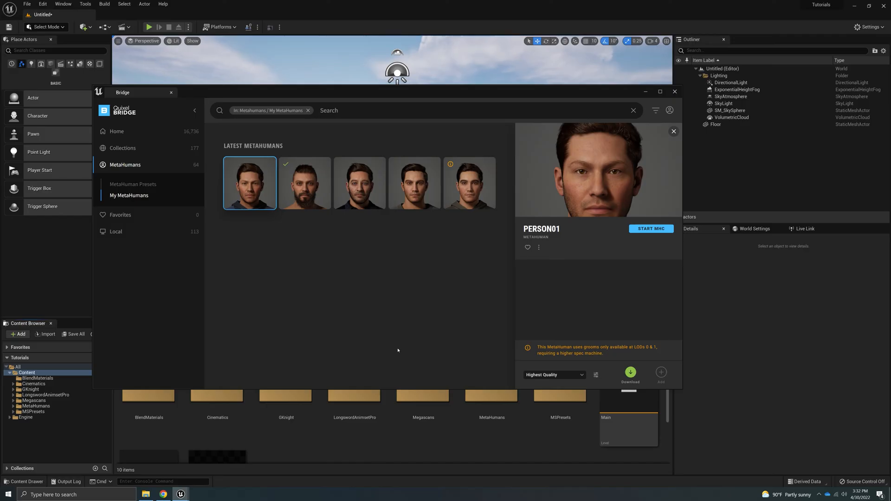
Step: Choose Highest Quality as the download quality for the Person01 MetaHuman
{"action": "left_click", "coordinate": [563, 376]}
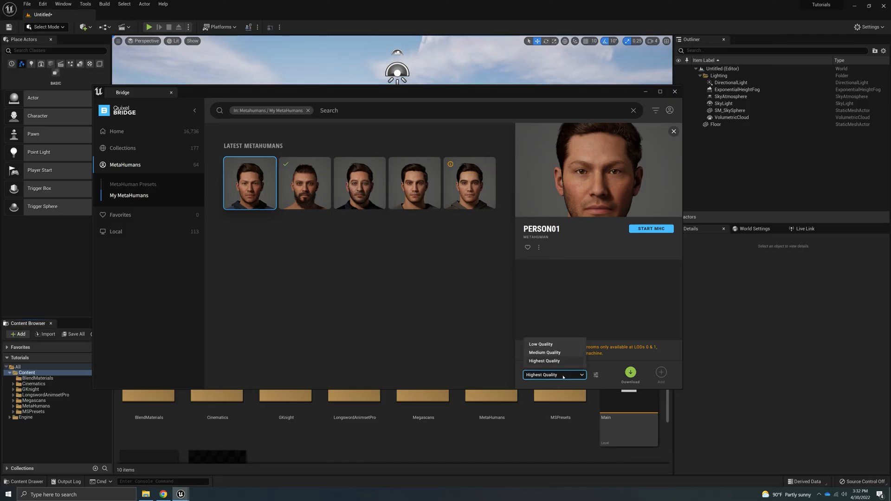
{"action": "left_click", "coordinate": [542, 362]}
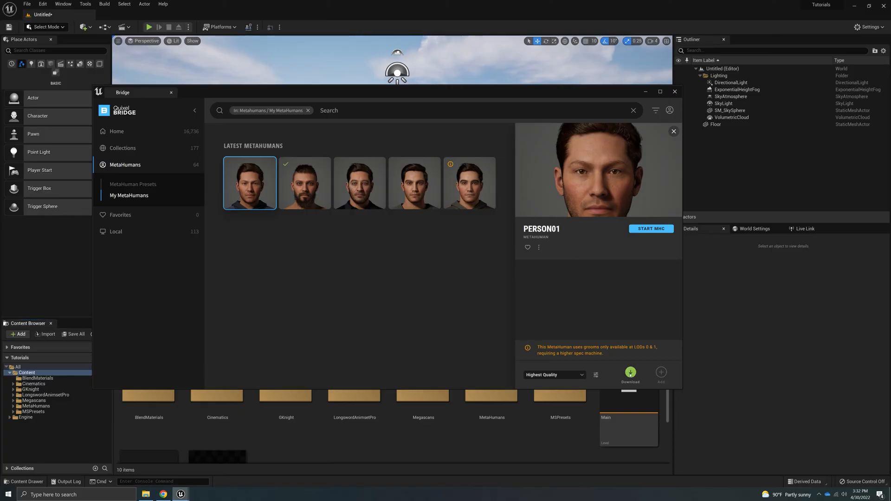
{"action": "left_click", "coordinate": [360, 185]}
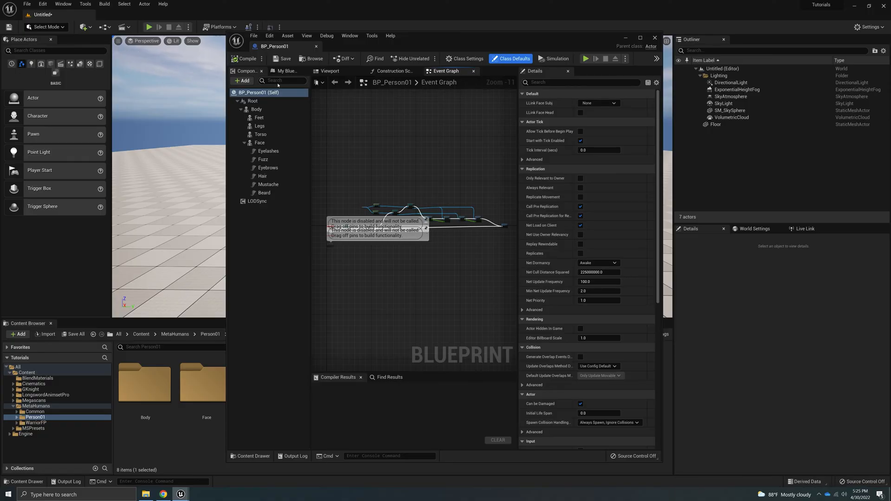
Step: Show the BP_Person01 Blueprint's 3D preview and examine how the character's hair and detail change with viewing distance
{"action": "left_click", "coordinate": [329, 71]}
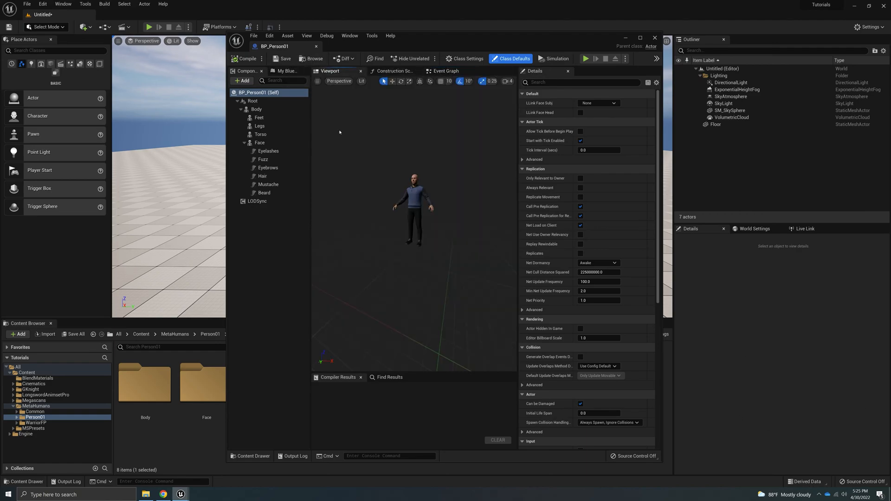
{"action": "left_click_drag", "start_coordinate": [339, 133], "coordinate": [343, 106]}
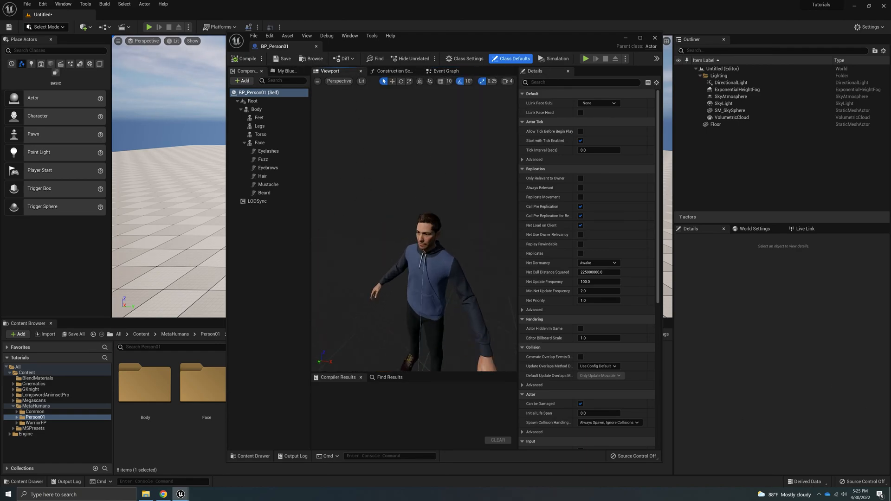
{"action": "scroll", "coordinate": [414, 224], "scroll_direction": "up", "scroll_amount": 3}
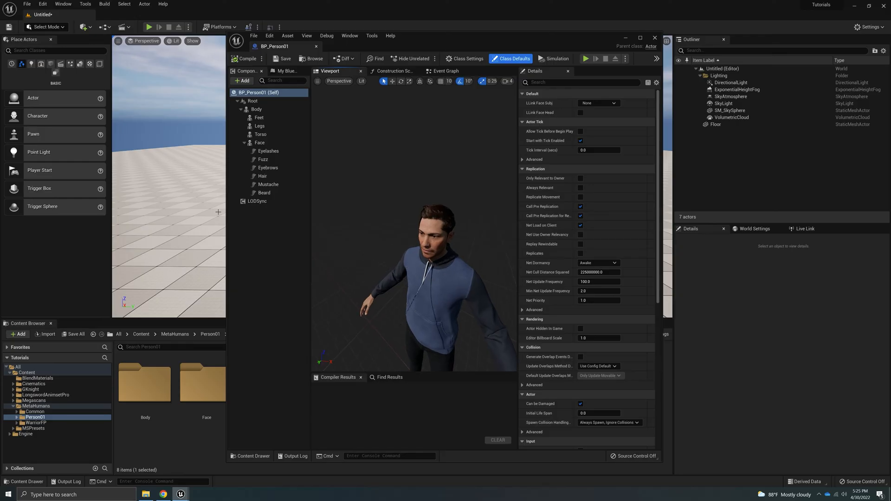
{"action": "scroll", "coordinate": [414, 232], "scroll_direction": "down", "scroll_amount": 5}
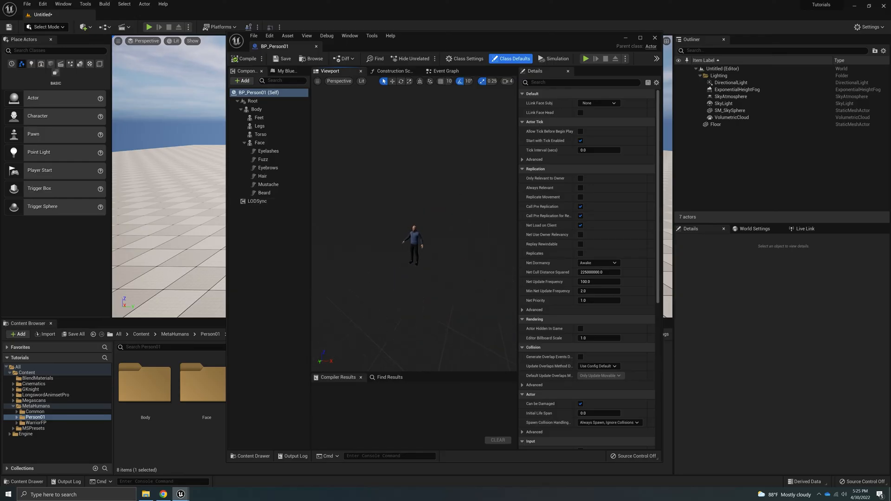
{"action": "right_click_drag", "start_coordinate": [414, 232], "coordinate": [448, 236]}
{"action": "key", "text": "d"}
{"action": "key", "text": "w"}
{"action": "key", "text": "s"}
{"action": "key", "text": "a"}
{"action": "key", "text": "w"}
{"action": "key", "text": "s"}
{"action": "key", "text": "w"}
{"action": "key", "text": "s"}
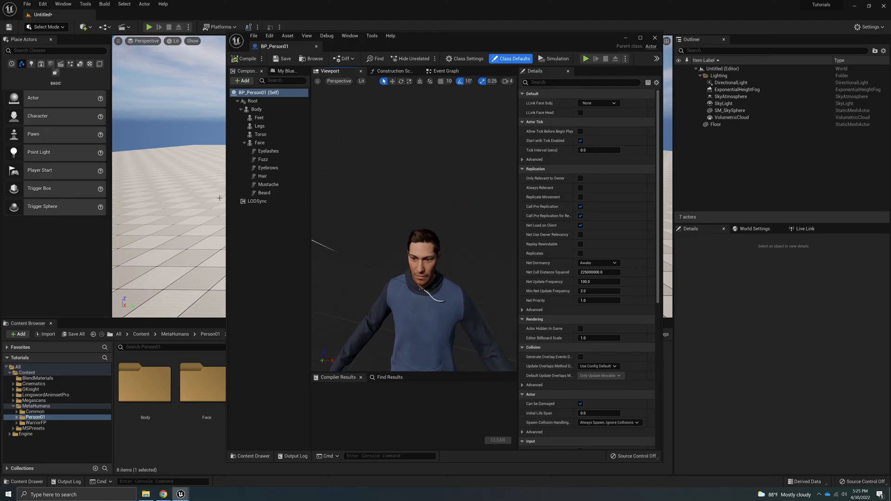
Step: Set Forced LOD to 0 on the LODSync component of BP_Person01
{"action": "left_click", "coordinate": [258, 201]}
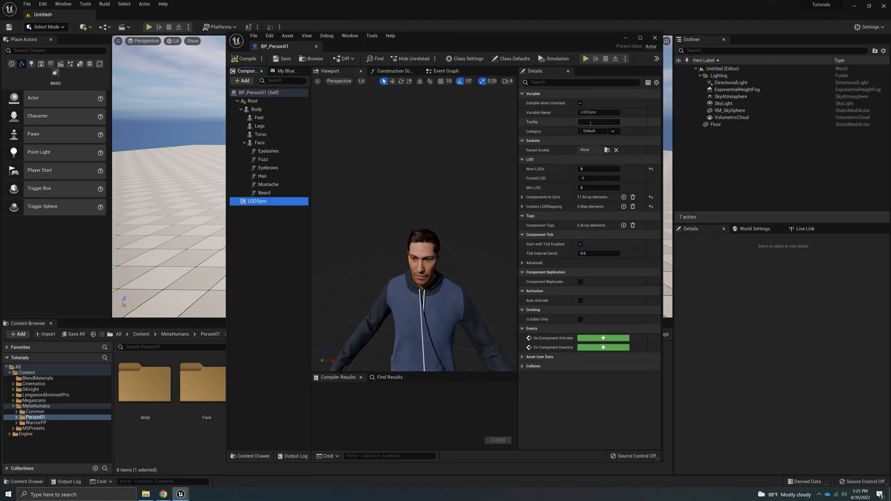
{"action": "left_click", "coordinate": [590, 179]}
{"action": "type", "text": "0"}
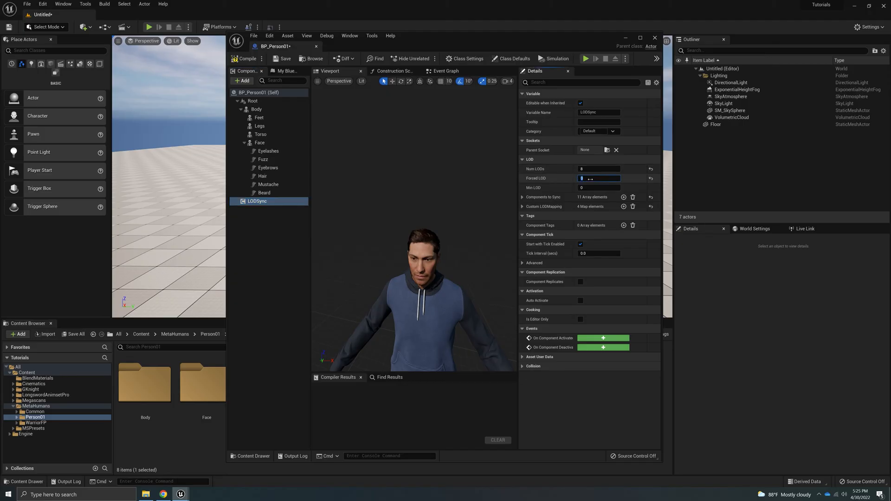
Step: Lower the preview camera speed to 2 and examine the MetaHuman's hair and body from near, far and several sides
{"action": "right_click_drag", "start_coordinate": [443, 269], "coordinate": [414, 270]}
{"action": "left_click", "coordinate": [509, 83]}
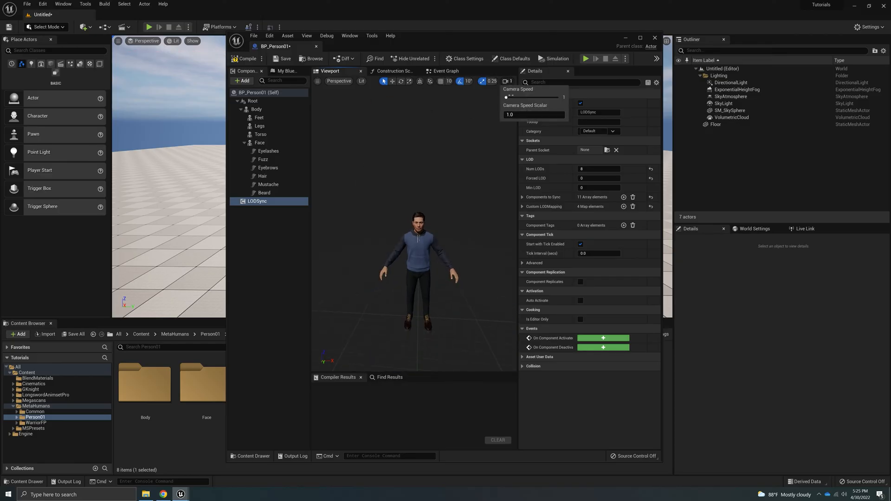
{"action": "key", "text": "w"}
{"action": "mouse_move", "coordinate": [395, 273]}
{"action": "right_mouse_down"}
{"action": "mouse_move", "coordinate": [359, 290]}
{"action": "mouse_move", "coordinate": [403, 269]}
{"action": "mouse_move", "coordinate": [382, 272]}
{"action": "right_mouse_up"}
{"action": "key", "text": "d"}
{"action": "key", "text": "s"}
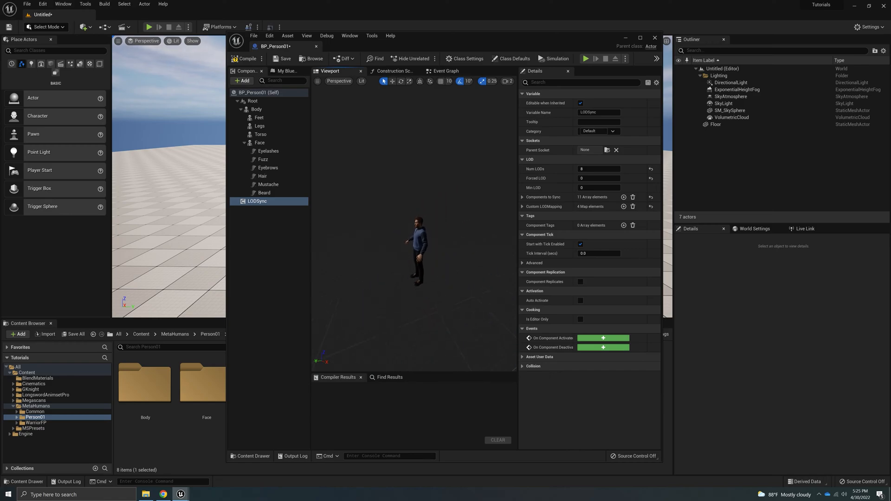
{"action": "key", "text": "w"}
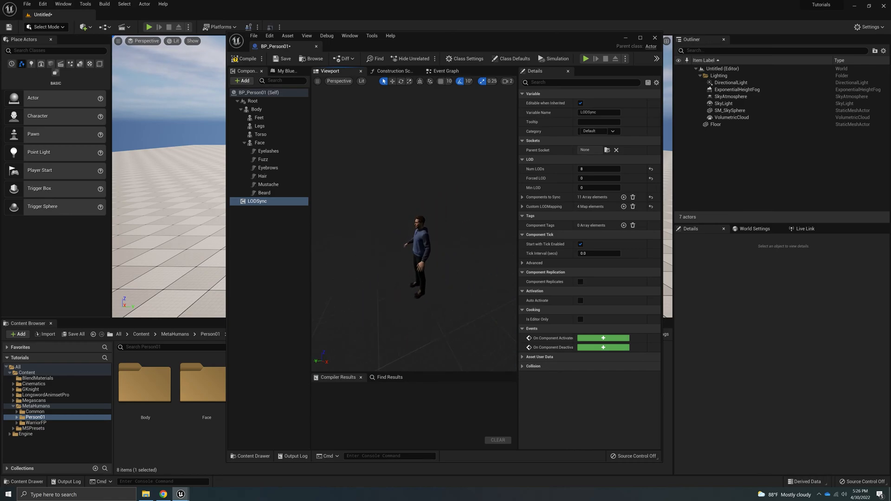
{"action": "right_click_drag", "start_coordinate": [383, 272], "coordinate": [424, 253]}
{"action": "key", "text": "a"}
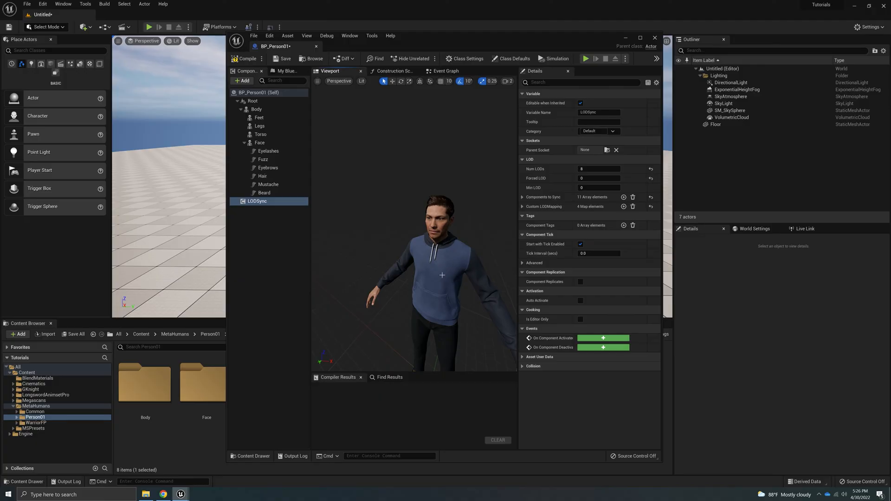
{"action": "right_click_drag", "start_coordinate": [440, 253], "coordinate": [471, 255]}
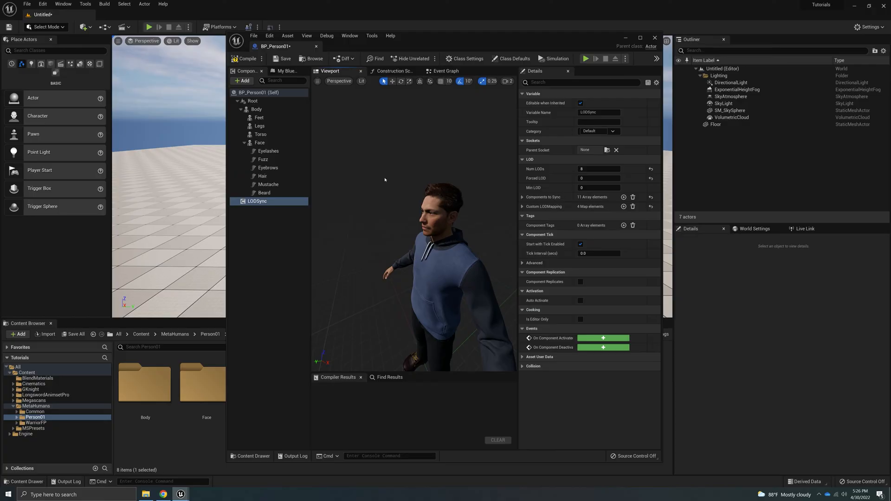
{"action": "mouse_move", "coordinate": [389, 229]}
{"action": "right_mouse_down"}
{"action": "mouse_move", "coordinate": [411, 236]}
{"action": "mouse_move", "coordinate": [395, 229]}
{"action": "mouse_move", "coordinate": [393, 241]}
{"action": "right_mouse_up"}
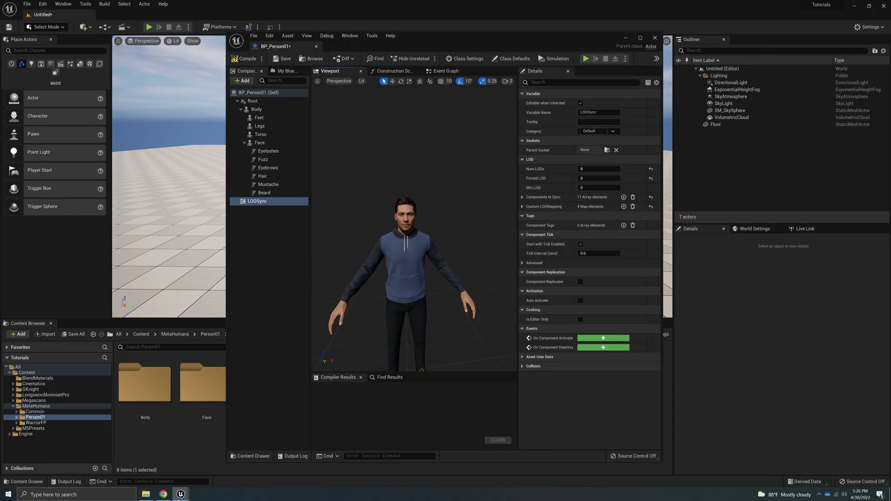
{"action": "right_click_drag", "start_coordinate": [438, 224], "coordinate": [390, 214]}
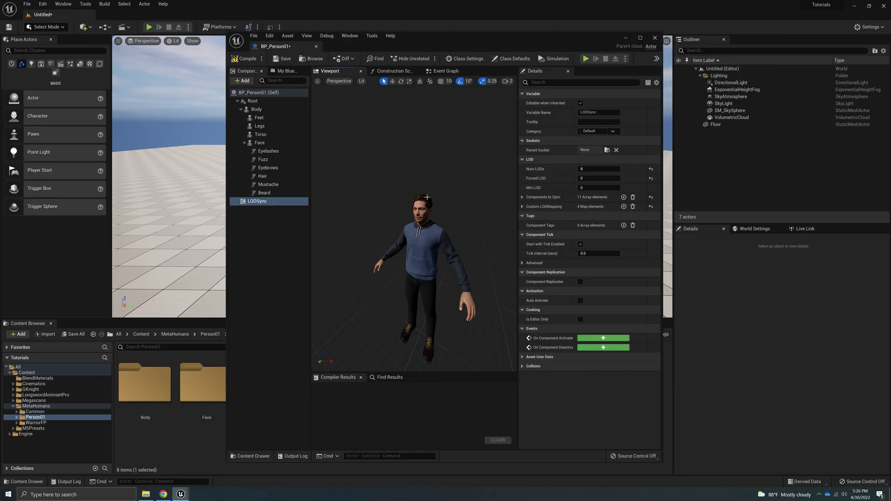
{"action": "right_click_drag", "start_coordinate": [430, 209], "coordinate": [393, 261]}
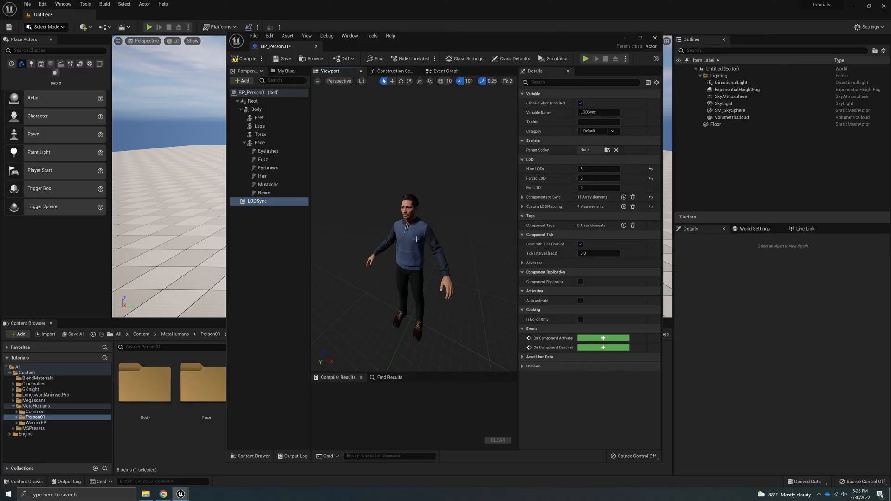
Step: Compile the BP_Person01 Blueprint and close its editor
{"action": "left_click", "coordinate": [245, 59]}
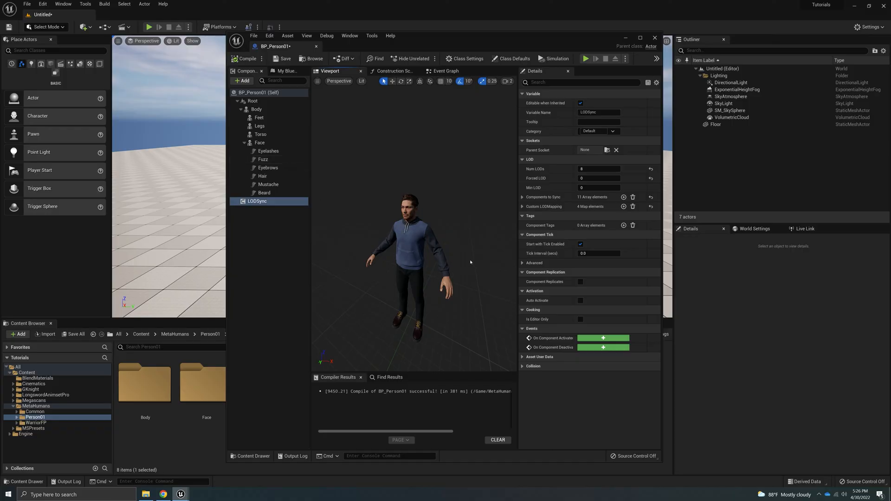
{"action": "left_click", "coordinate": [655, 37]}
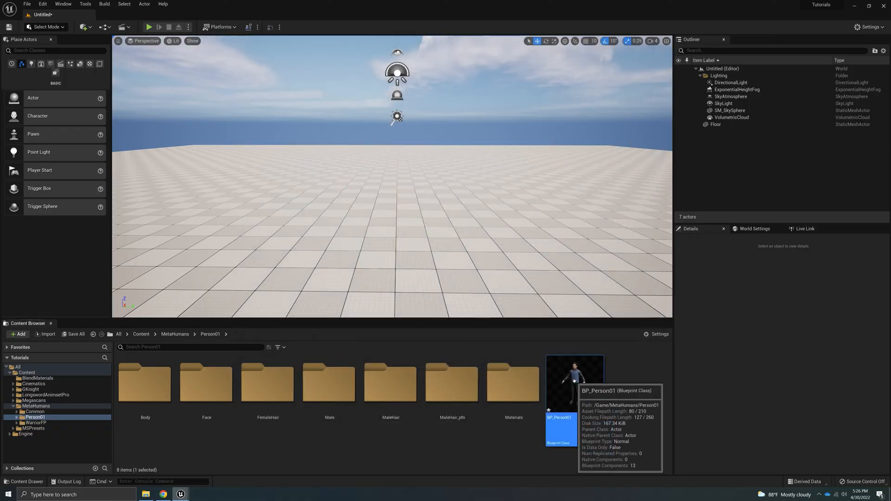
Step: Place BP_Person01 on the level's floor and frame the character in the viewport
{"action": "left_click_drag", "start_coordinate": [576, 385], "coordinate": [352, 245]}
{"action": "left_click_drag", "start_coordinate": [403, 260], "coordinate": [403, 261]}
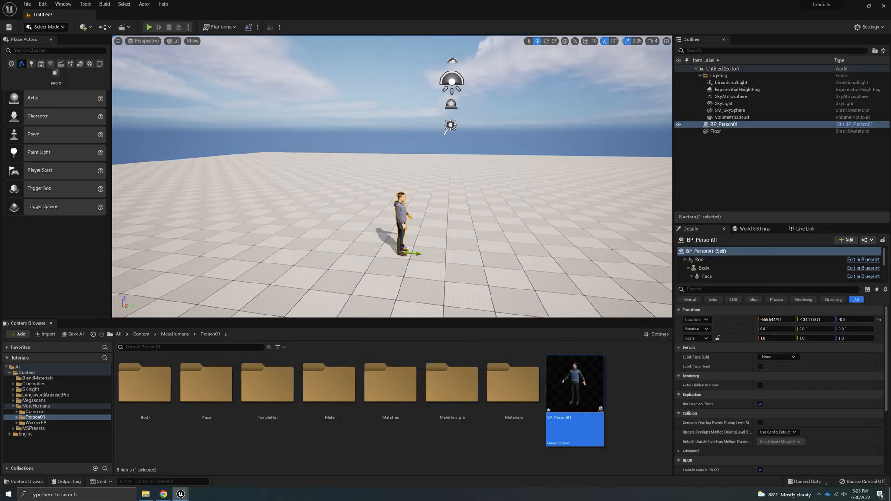
{"action": "key", "text": "f"}
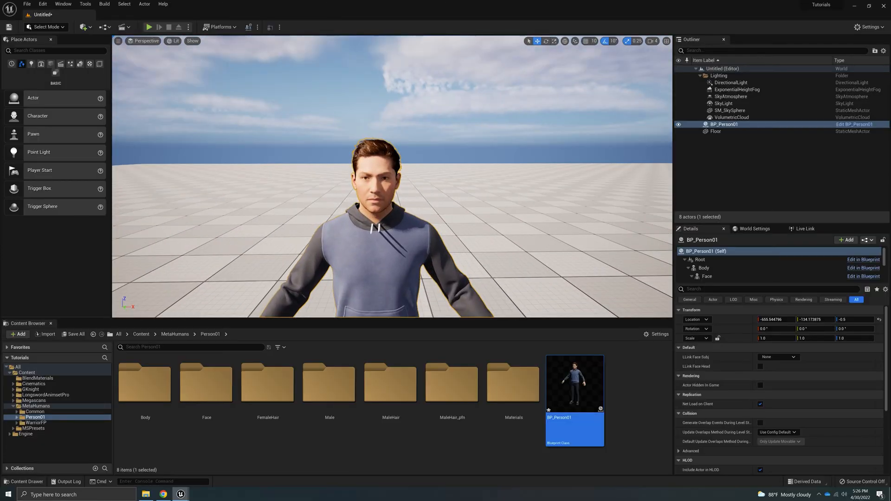
{"action": "scroll", "coordinate": [393, 267], "scroll_direction": "down", "scroll_amount": 5}
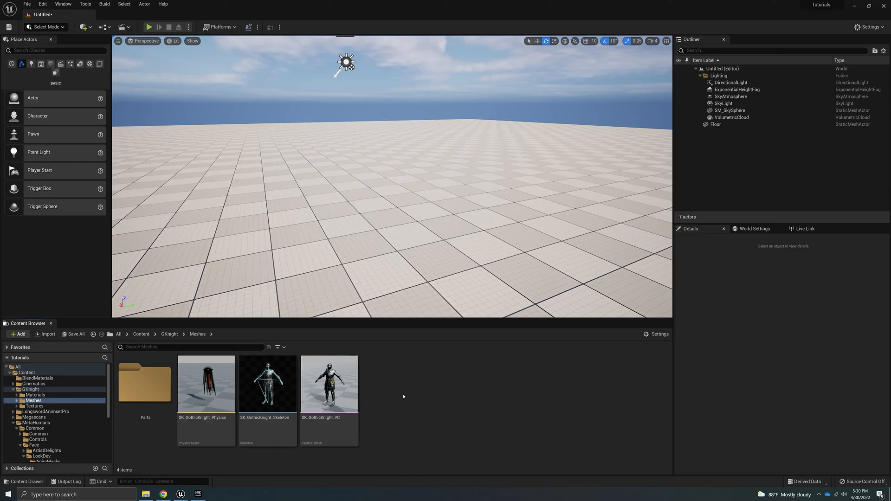
Step: Place the SK_GothicKnight_VC skeletal mesh from the GKnight Meshes folder on the level's floor and view it from the front
{"action": "left_click", "coordinate": [329, 388]}
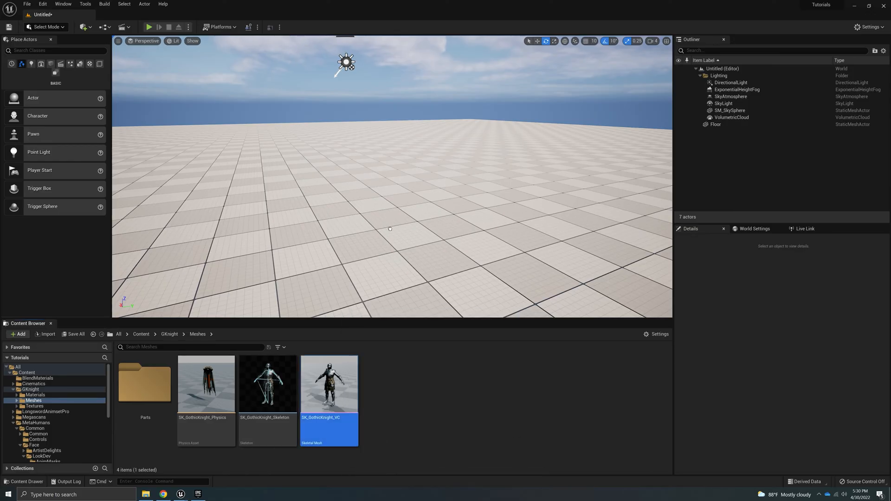
{"action": "left_click_drag", "start_coordinate": [390, 229], "coordinate": [355, 262]}
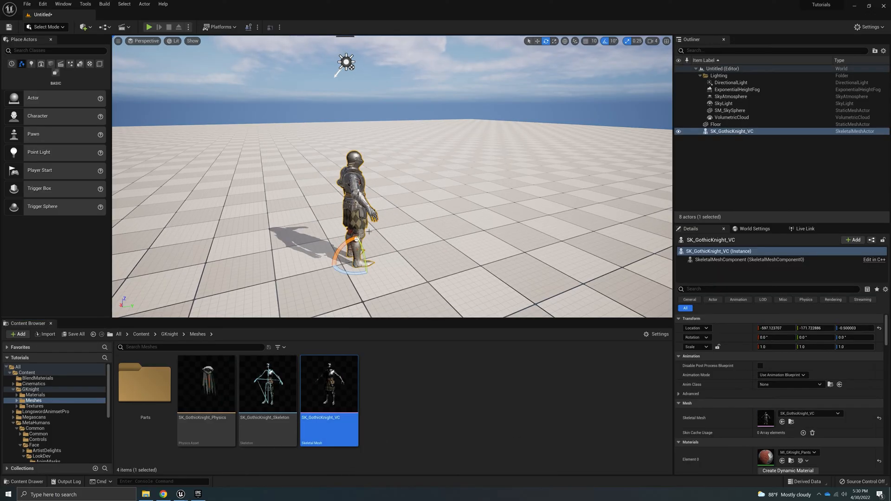
{"action": "left_click_drag", "start_coordinate": [369, 231], "coordinate": [269, 234], "text": "alt"}
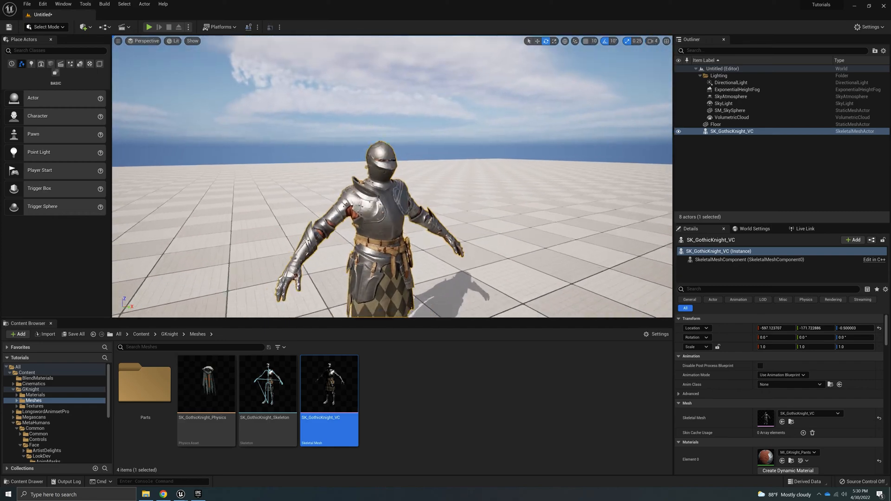
{"action": "scroll", "coordinate": [355, 131], "scroll_direction": "up", "scroll_amount": 3}
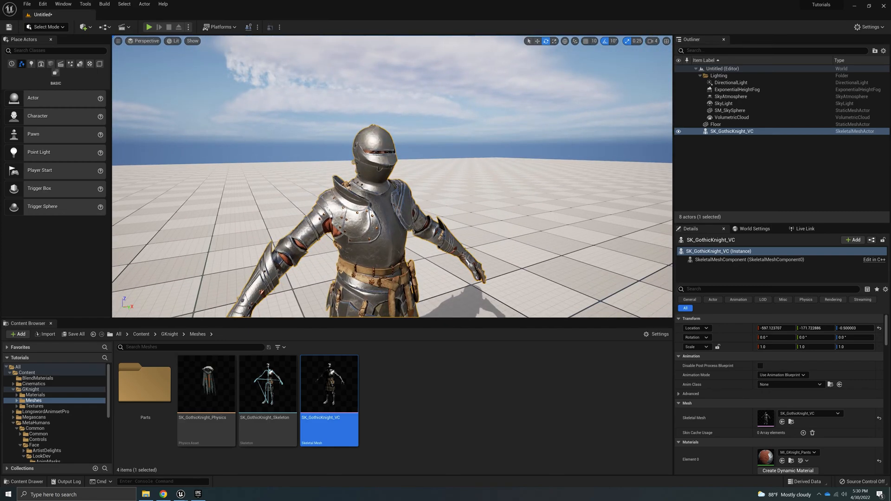
Step: Examine the knight's armour from the front, sides and feet, and clear the selection in the level
{"action": "left_click_drag", "start_coordinate": [371, 209], "coordinate": [290, 211], "text": "alt"}
{"action": "scroll", "coordinate": [392, 176], "scroll_direction": "up", "scroll_amount": 2}
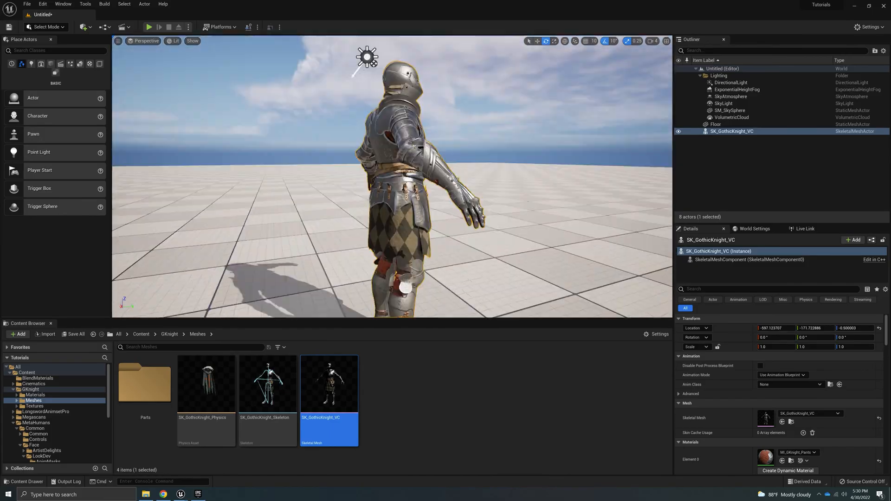
{"action": "left_click_drag", "start_coordinate": [405, 287], "coordinate": [353, 269], "text": "alt"}
{"action": "scroll", "coordinate": [353, 269], "scroll_direction": "up", "scroll_amount": 3}
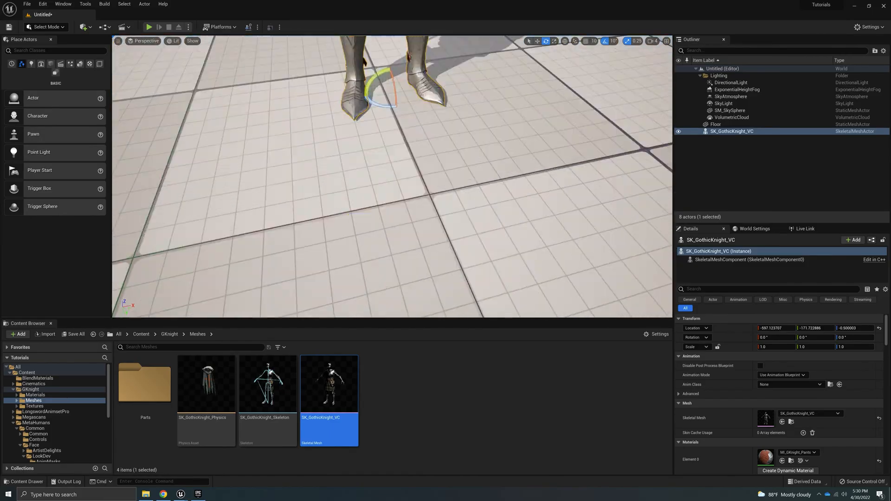
{"action": "key", "text": "f"}
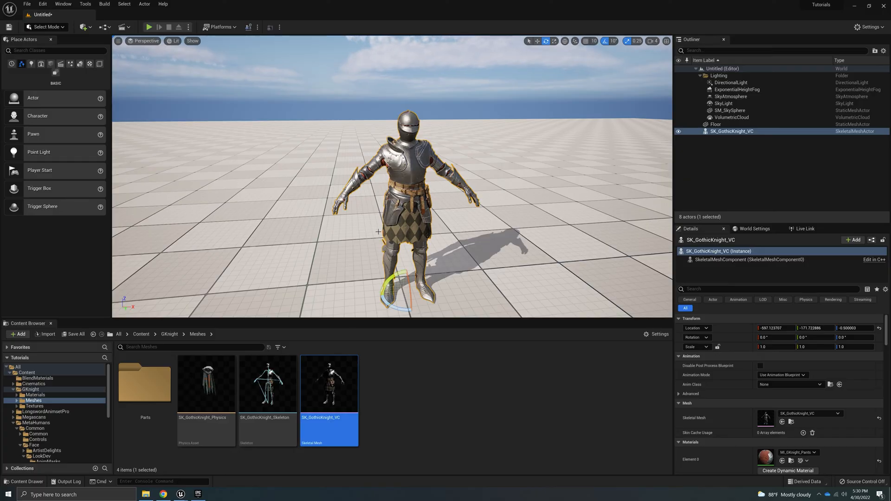
{"action": "left_click", "coordinate": [478, 236]}
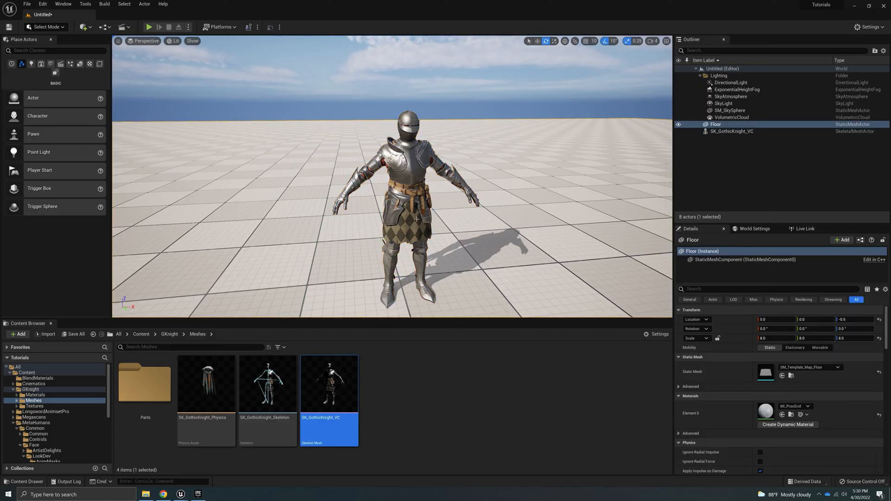
{"action": "right_click_drag", "start_coordinate": [417, 219], "coordinate": [417, 195]}
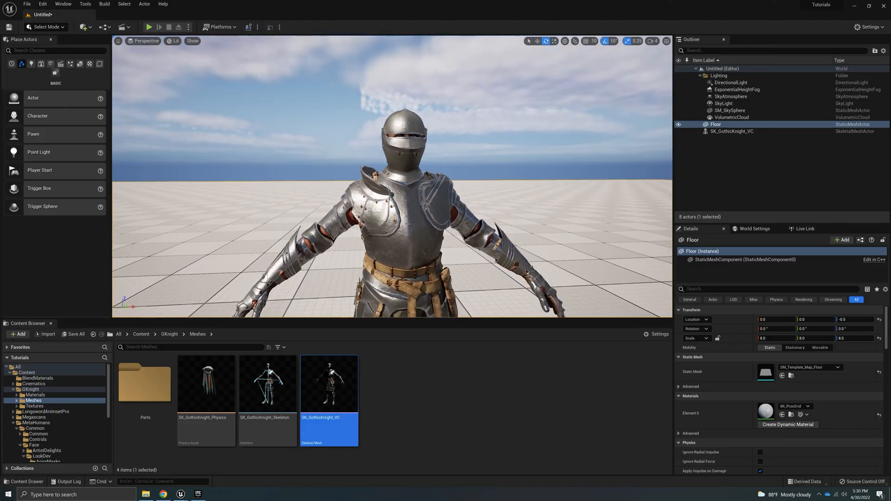
{"action": "key", "text": "Escape"}
{"action": "key", "text": "s"}
{"action": "mouse_move", "coordinate": [407, 237]}
{"action": "right_mouse_down"}
{"action": "mouse_move", "coordinate": [408, 263]}
{"action": "mouse_move", "coordinate": [418, 237]}
{"action": "mouse_move", "coordinate": [428, 252]}
{"action": "mouse_move", "coordinate": [399, 224]}
{"action": "right_mouse_up"}
{"action": "key", "text": "w"}
{"action": "key", "text": "s"}
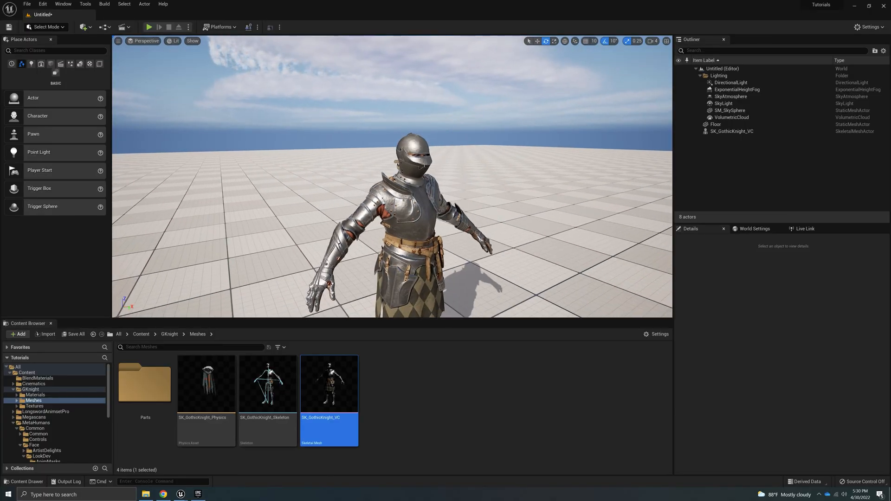
Step: Begin exporting the SK_GothicKnight_VC skeletal mesh as an FBX file, keeping the suggested name and folder
{"action": "left_click_drag", "start_coordinate": [432, 184], "coordinate": [362, 188], "text": "alt"}
{"action": "right_click", "coordinate": [321, 389]}
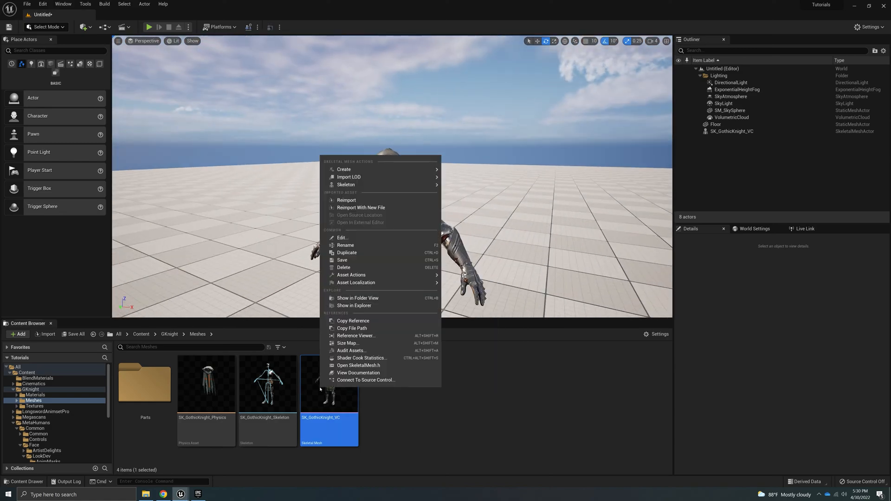
{"action": "mouse_move", "coordinate": [371, 275]}
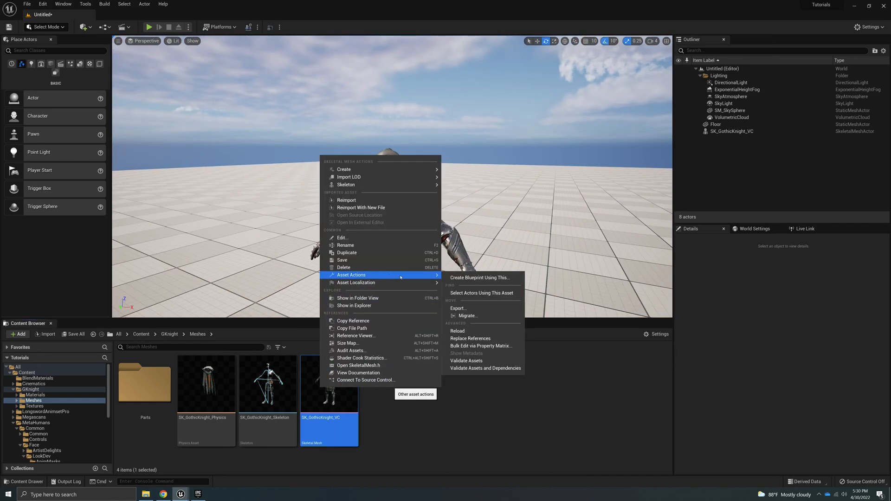
{"action": "left_click", "coordinate": [459, 309]}
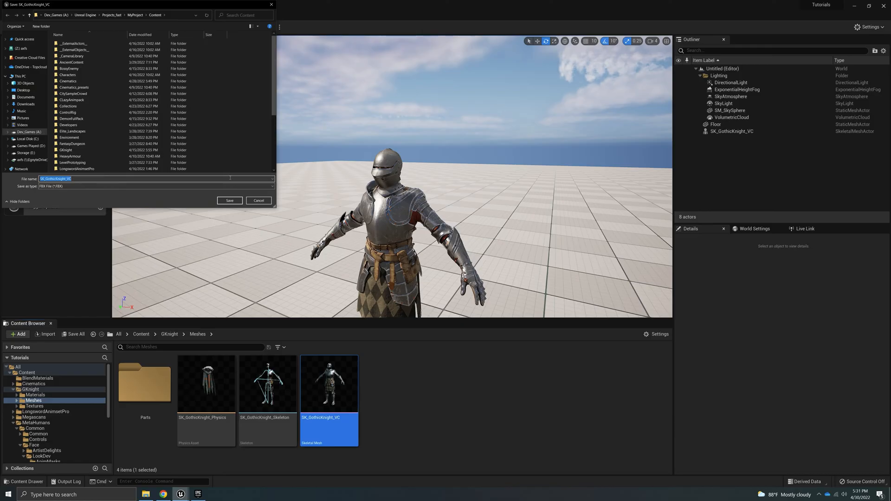
{"action": "left_click", "coordinate": [230, 201]}
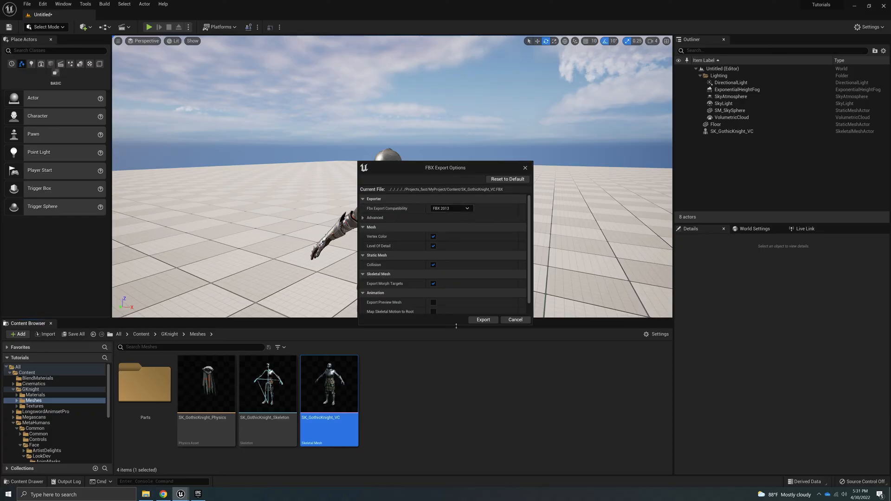
Step: Set the FBX export compatibility to FBX 2014, disable vertex color, level of detail and collision, and cancel the export
{"action": "left_click_drag", "start_coordinate": [442, 326], "coordinate": [442, 359]}
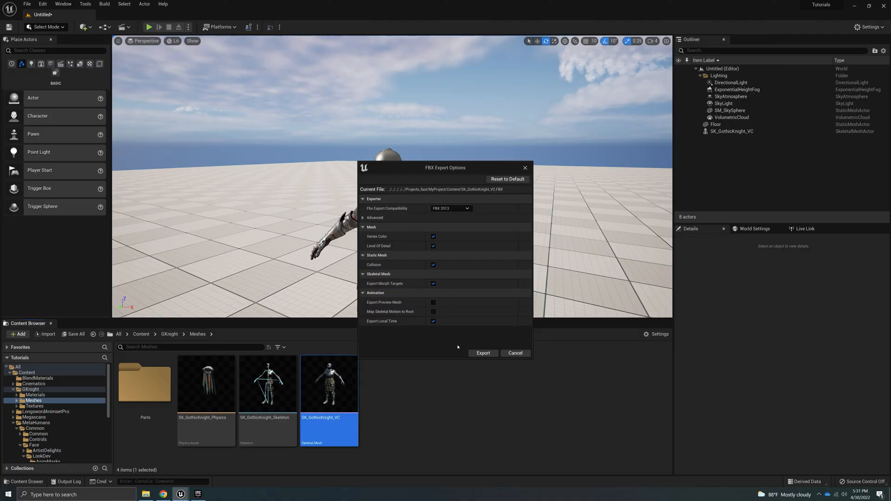
{"action": "mouse_move", "coordinate": [464, 167]}
{"action": "left_mouse_down"}
{"action": "mouse_move", "coordinate": [594, 312]}
{"action": "mouse_move", "coordinate": [460, 179]}
{"action": "left_mouse_up"}
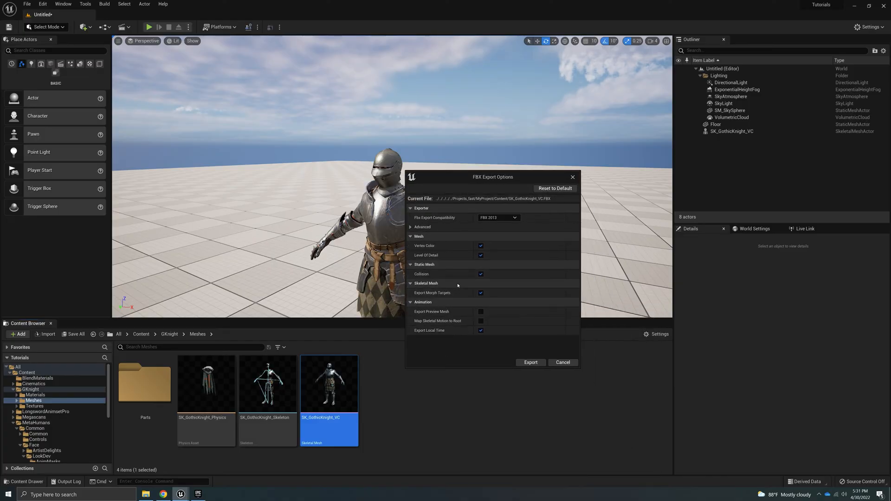
{"action": "left_click", "coordinate": [515, 219]}
{"action": "left_click", "coordinate": [496, 246]}
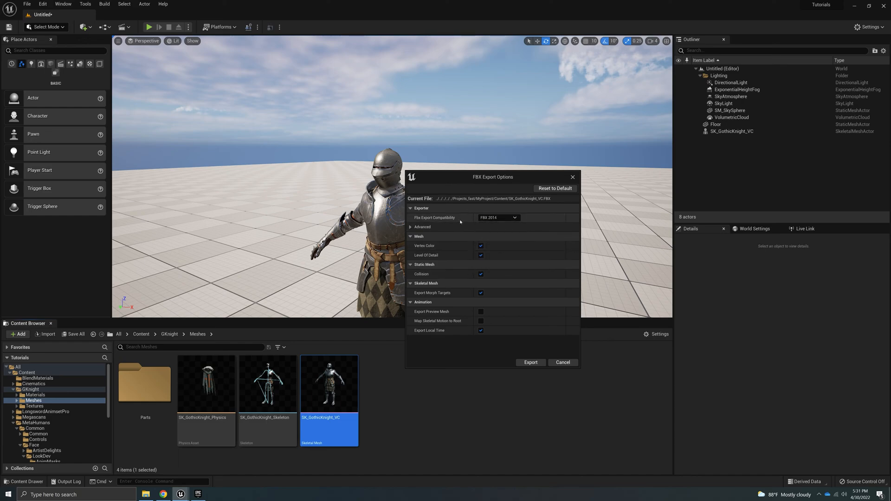
{"action": "left_click", "coordinate": [481, 246]}
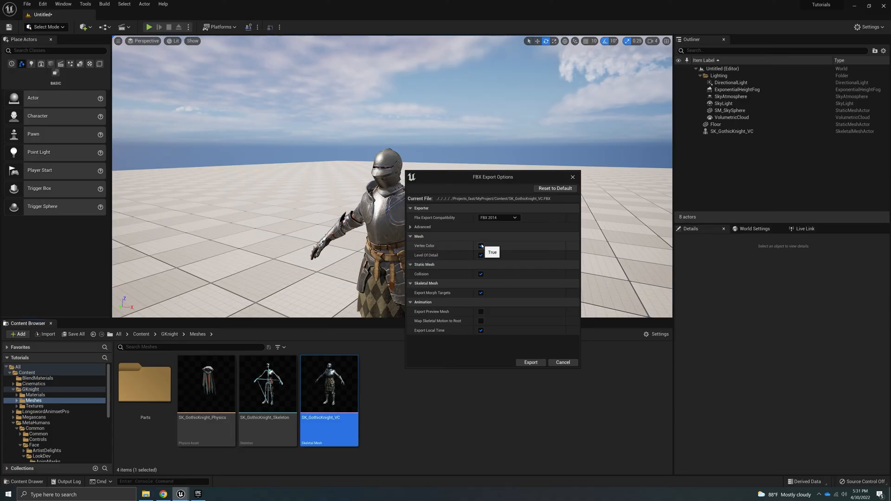
{"action": "left_click", "coordinate": [481, 255]}
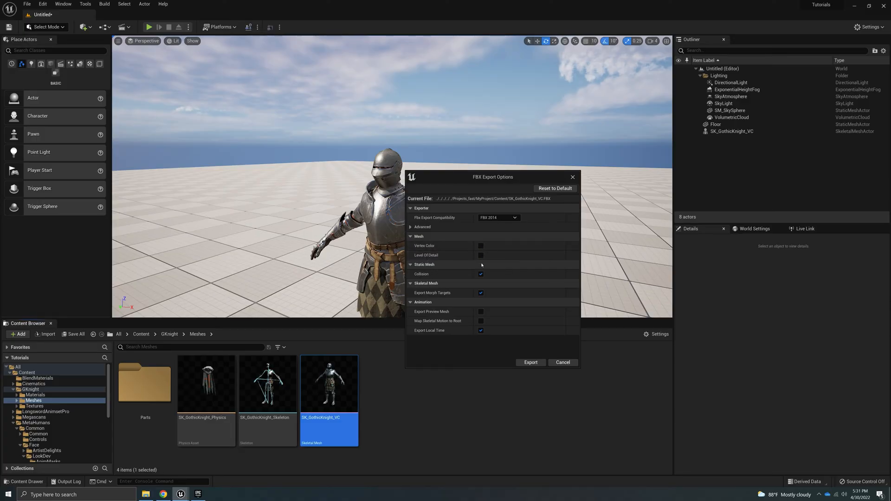
{"action": "left_click", "coordinate": [481, 274]}
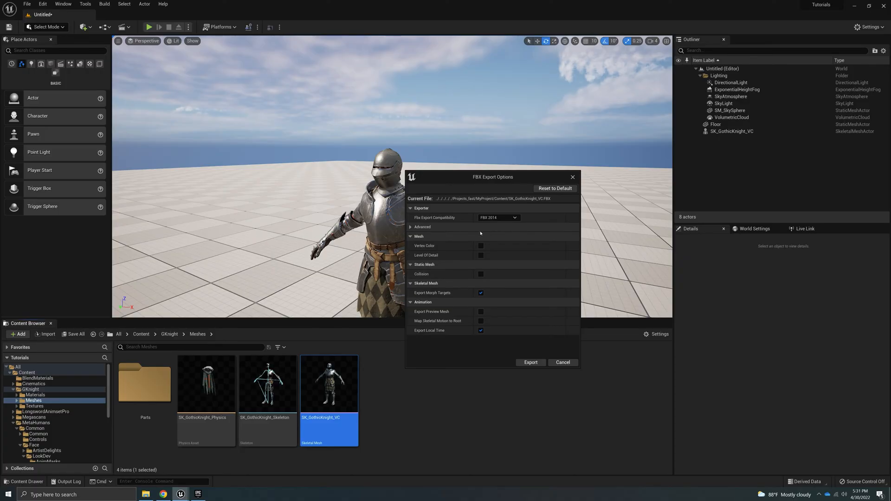
{"action": "left_click", "coordinate": [563, 363]}
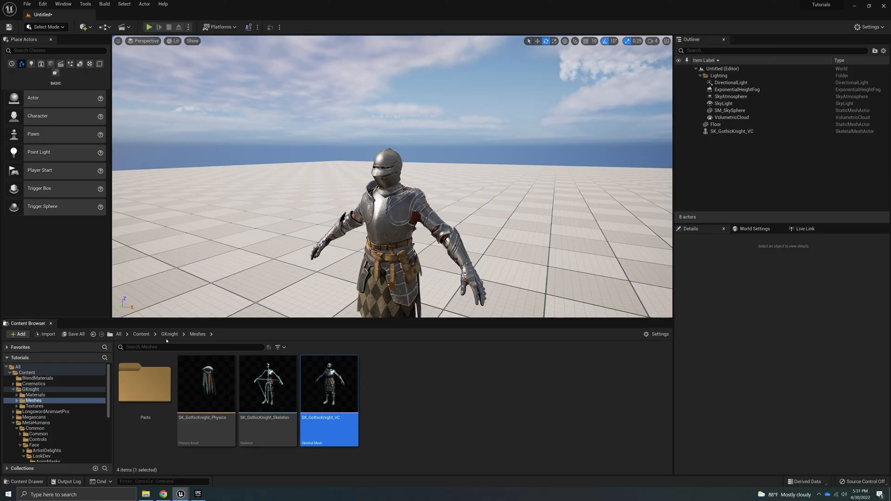
Step: Browse to the WarriorFP folder inside MetaHumans and select the SK_GothicKnight_VB_Meta skeletal mesh
{"action": "left_click", "coordinate": [141, 335]}
{"action": "scroll", "coordinate": [489, 385], "scroll_direction": "down", "scroll_amount": 1}
{"action": "left_click", "coordinate": [489, 385]}
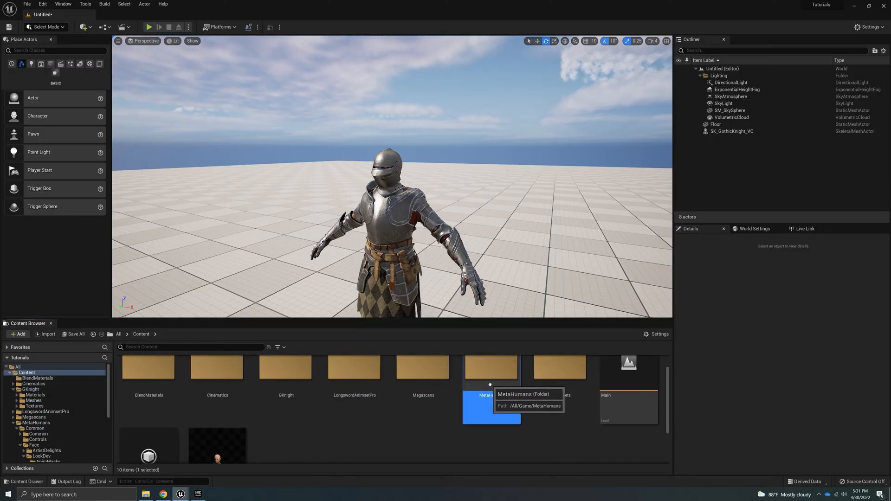
{"action": "double_click", "coordinate": [490, 385]}
{"action": "left_click", "coordinate": [210, 393]}
{"action": "double_click", "coordinate": [210, 392]}
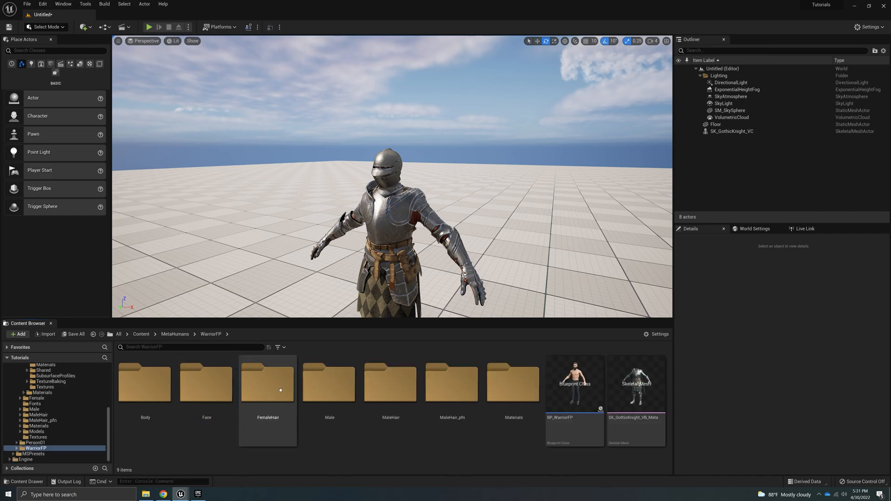
{"action": "left_click", "coordinate": [637, 395]}
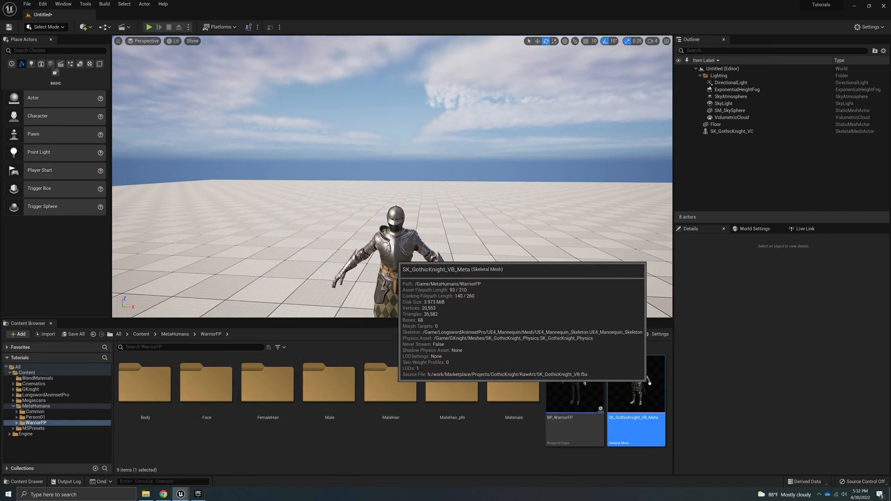
Step: Select the SK_GothicKnight_VC actor in the level and locate its Element 4 skirt material in the Content Browser
{"action": "right_click_drag", "start_coordinate": [411, 234], "coordinate": [420, 285]}
{"action": "left_click", "coordinate": [379, 234]}
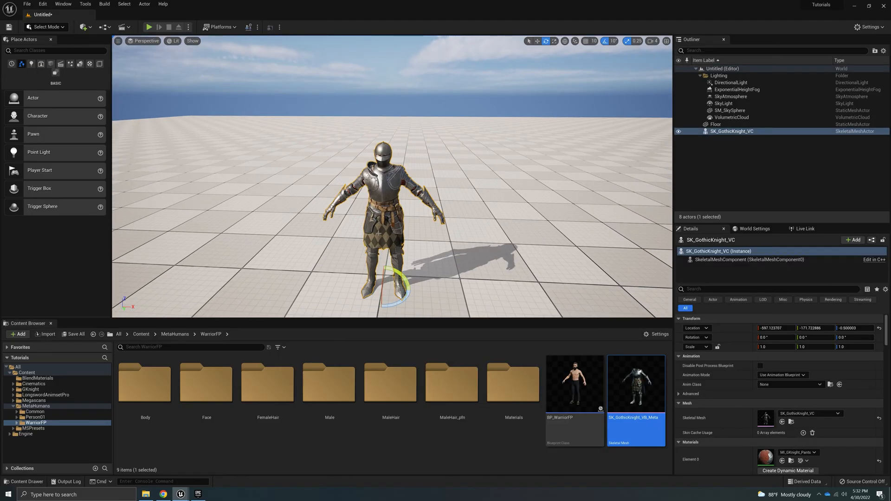
{"action": "scroll", "coordinate": [808, 360], "scroll_direction": "down", "scroll_amount": 5}
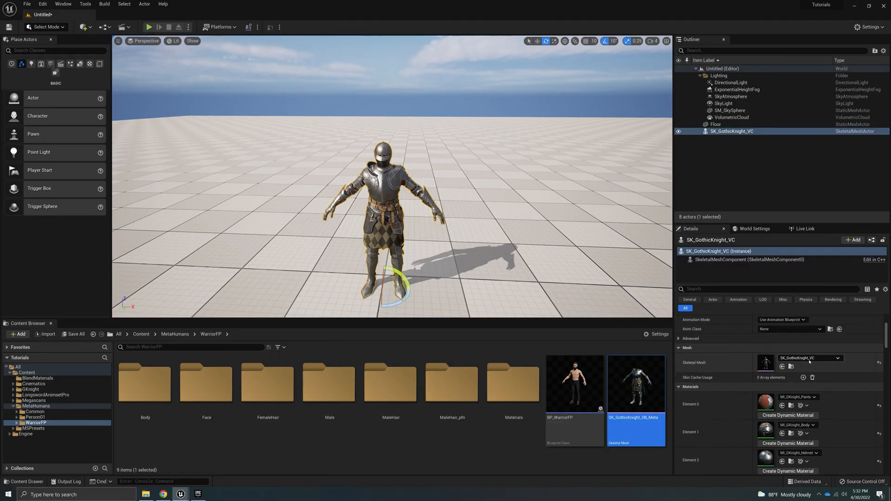
{"action": "scroll", "coordinate": [809, 360], "scroll_direction": "up", "scroll_amount": 2}
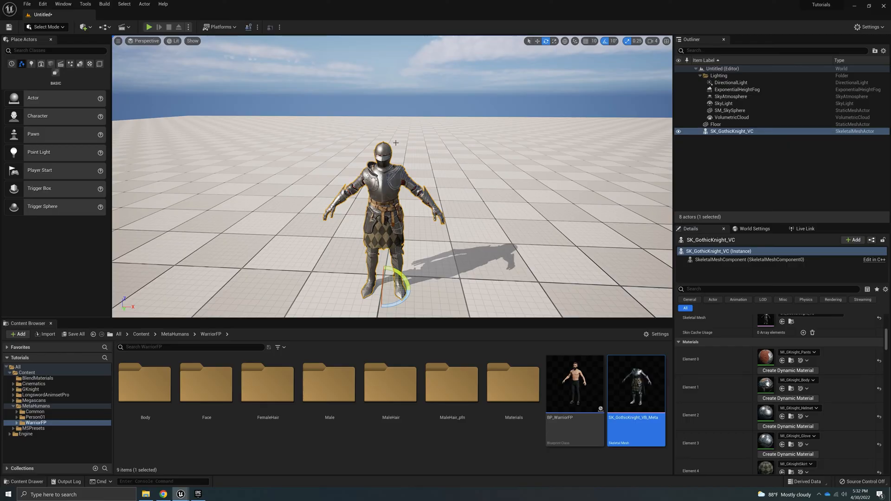
{"action": "scroll", "coordinate": [780, 395], "scroll_direction": "down", "scroll_amount": 3}
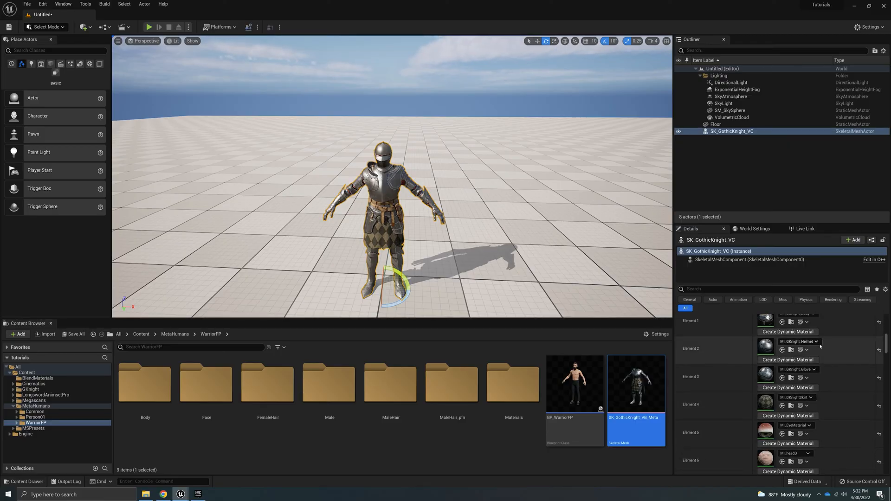
{"action": "left_click", "coordinate": [791, 406]}
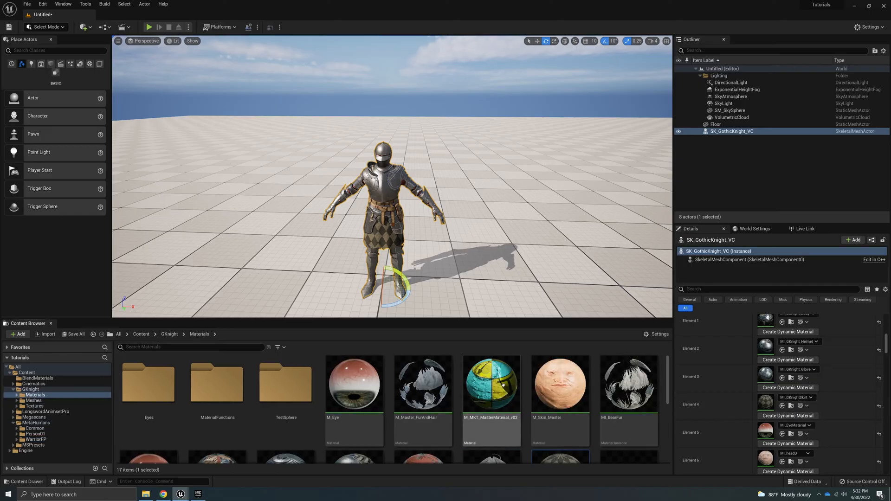
Step: Create a new material named "hide" in the GKnight Materials folder and open it for editing
{"action": "scroll", "coordinate": [642, 376], "scroll_direction": "down", "scroll_amount": 3}
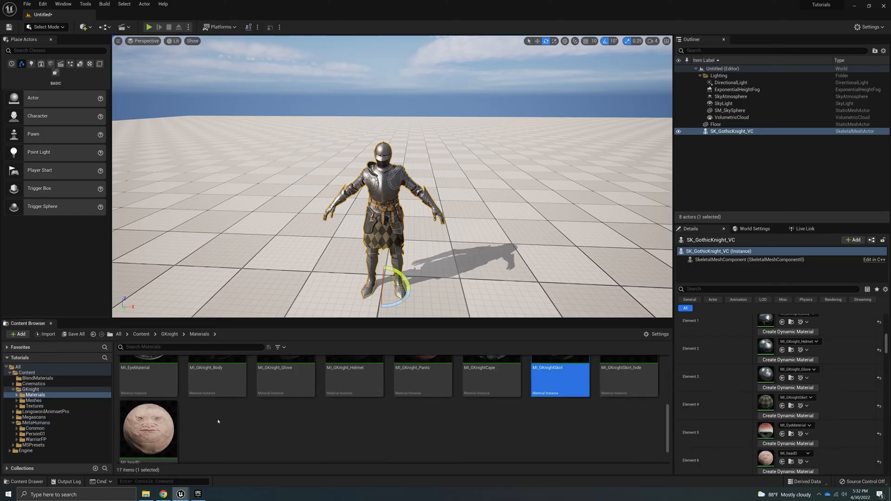
{"action": "scroll", "coordinate": [223, 421], "scroll_direction": "down", "scroll_amount": 1}
{"action": "scroll", "coordinate": [340, 418], "scroll_direction": "up", "scroll_amount": 3}
{"action": "scroll", "coordinate": [390, 371], "scroll_direction": "down", "scroll_amount": 1}
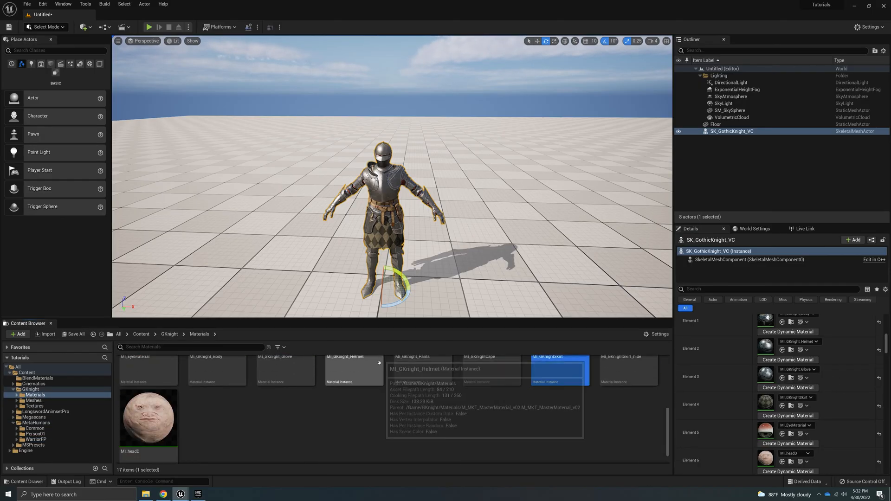
{"action": "right_click", "coordinate": [279, 431]}
{"action": "left_click", "coordinate": [318, 250]}
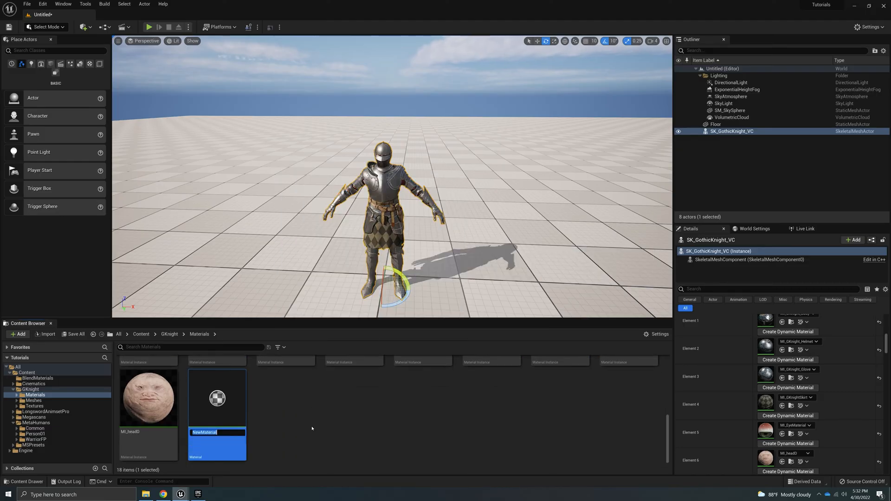
{"action": "type", "text": "h"}
{"action": "key", "text": "Return"}
{"action": "key", "text": "Return"}
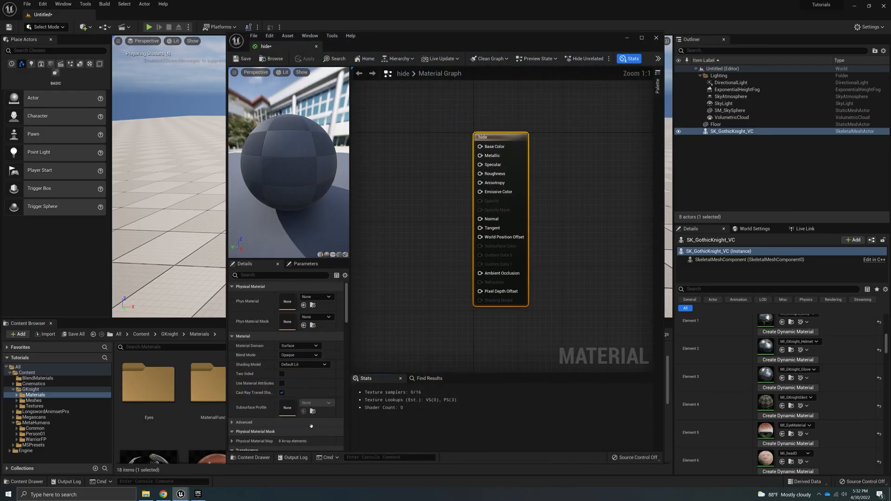
Step: Set the hide material's blend mode to Masked
{"action": "right_click_drag", "start_coordinate": [427, 139], "coordinate": [478, 170]}
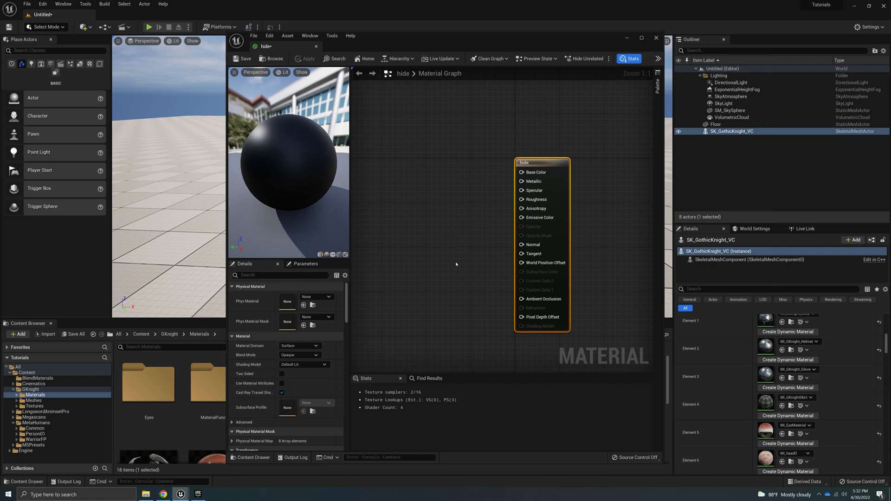
{"action": "right_click_drag", "start_coordinate": [442, 225], "coordinate": [448, 227]}
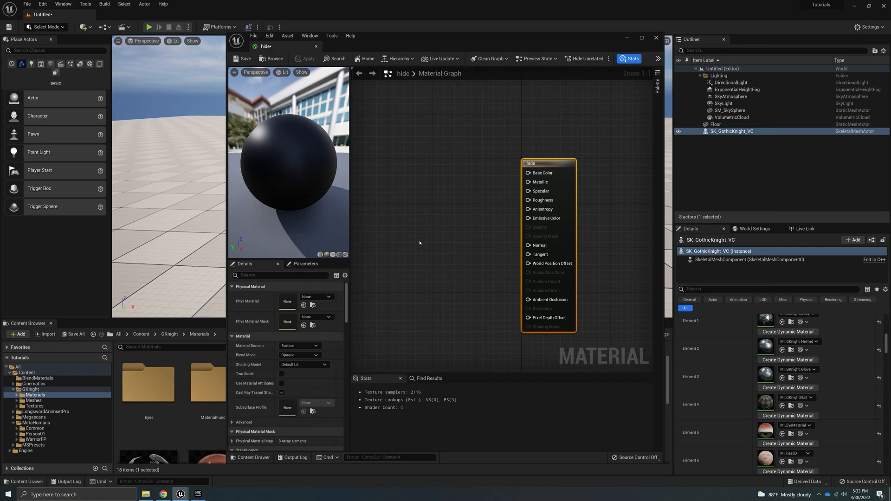
{"action": "right_click_drag", "start_coordinate": [393, 279], "coordinate": [408, 276]}
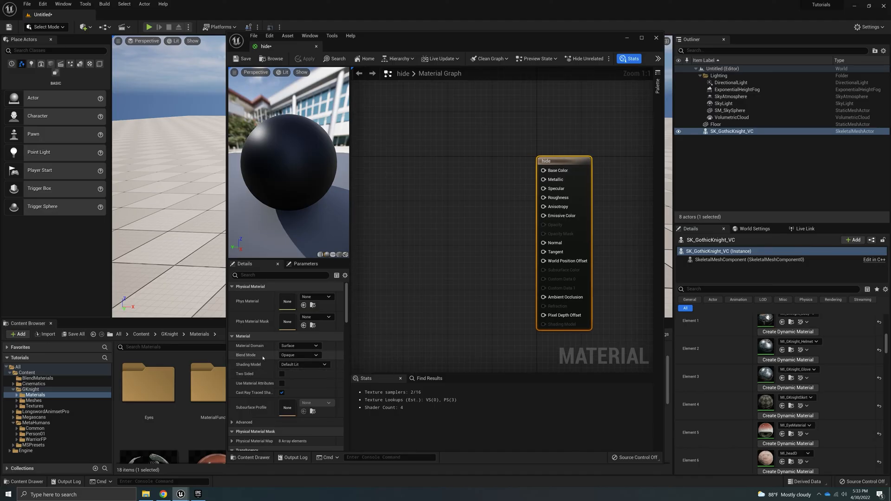
{"action": "left_click", "coordinate": [316, 355]}
{"action": "left_click", "coordinate": [288, 369]}
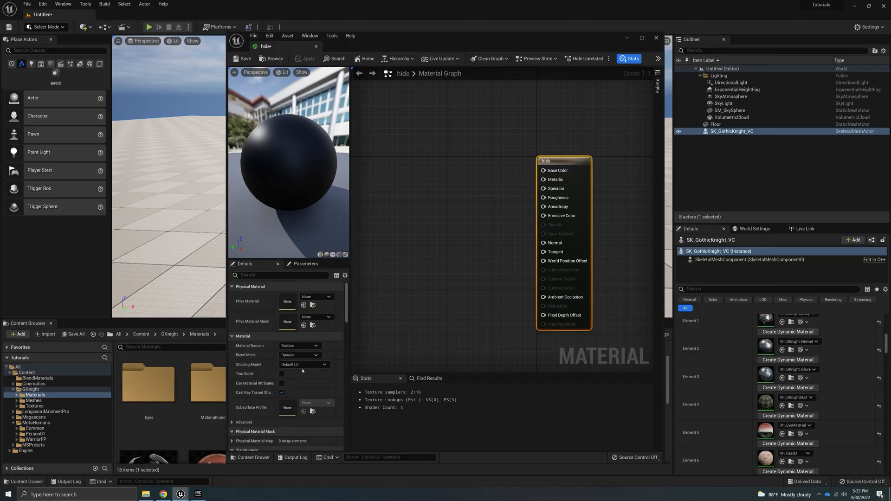
Step: Add a constant node with value 0 to the material graph and connect it to Opacity Mask
{"action": "right_click_drag", "start_coordinate": [457, 234], "coordinate": [481, 265]}
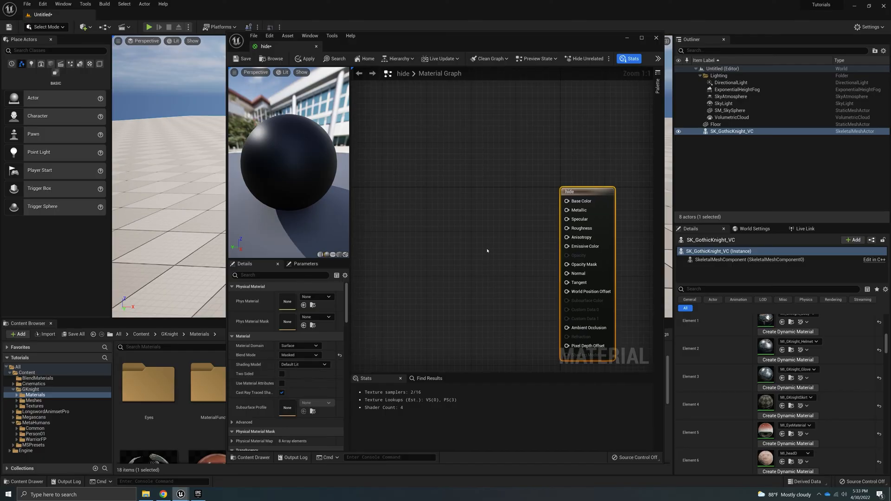
{"action": "left_click", "coordinate": [487, 251]}
{"action": "left_click_drag", "start_coordinate": [488, 257], "coordinate": [460, 258]}
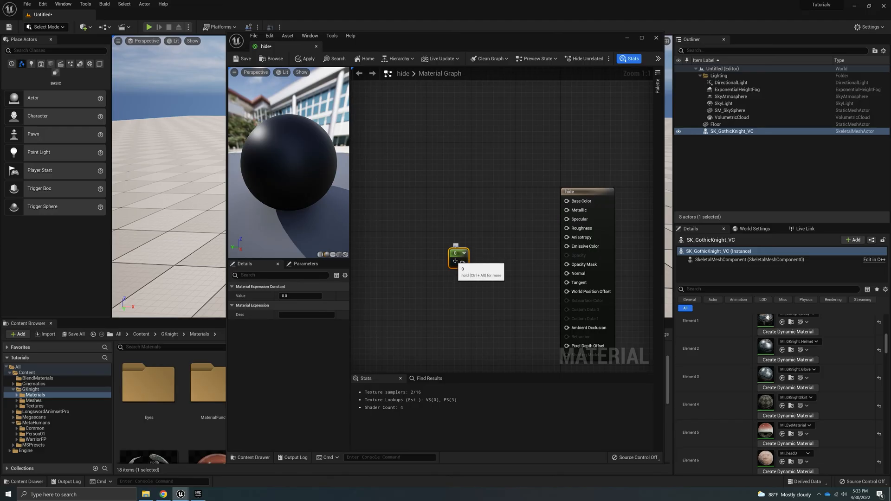
{"action": "left_click_drag", "start_coordinate": [462, 263], "coordinate": [567, 265]}
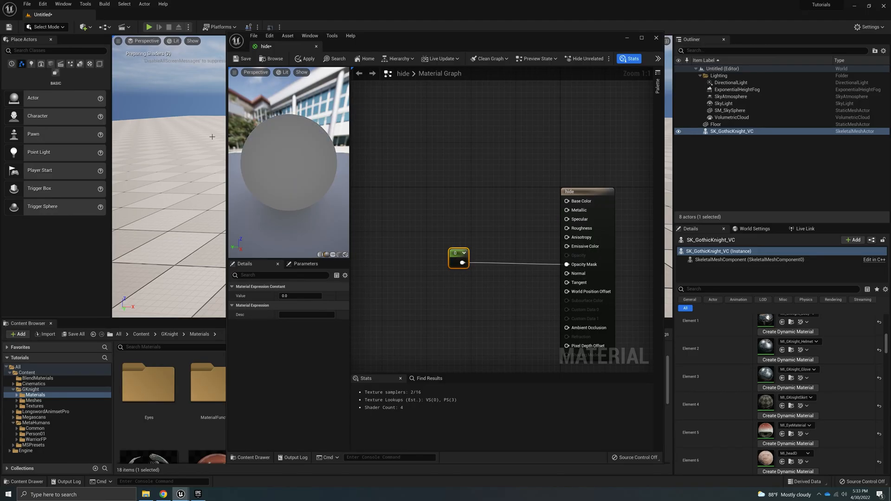
Step: Select the hide material's output node and disable Cast Ray Traced Shadows
{"action": "left_click", "coordinate": [586, 192]}
{"action": "scroll", "coordinate": [315, 379], "scroll_direction": "down", "scroll_amount": 1}
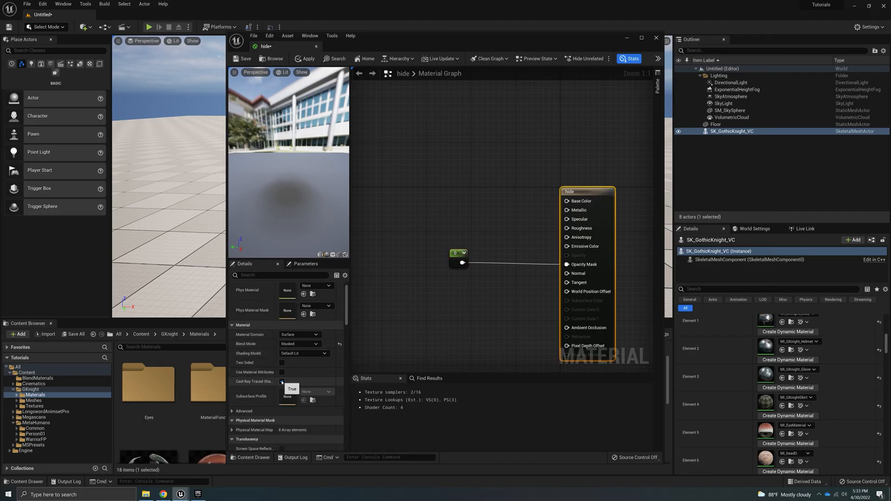
{"action": "left_click", "coordinate": [282, 382]}
{"action": "scroll", "coordinate": [330, 370], "scroll_direction": "down", "scroll_amount": 1}
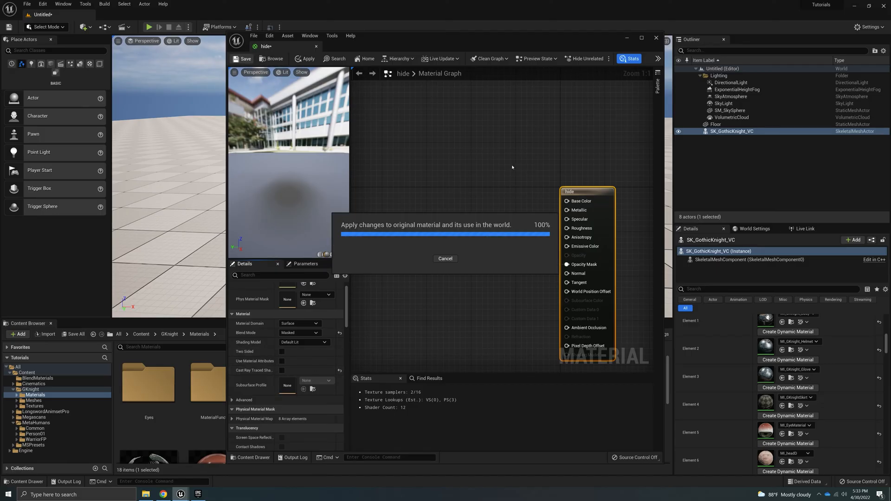
Step: Set the material's shading model to Unlit, save the hide material and close its editor
{"action": "left_click", "coordinate": [318, 342]}
{"action": "left_click", "coordinate": [319, 351]}
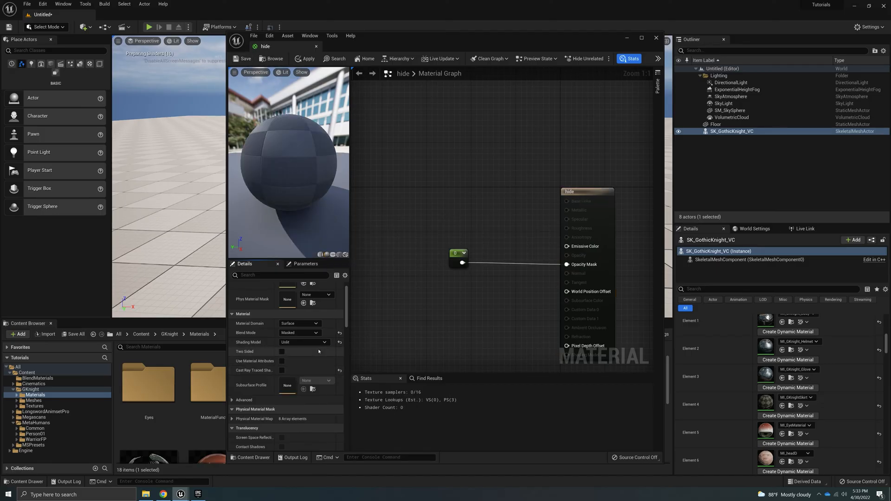
{"action": "key", "text": "ctrl+s"}
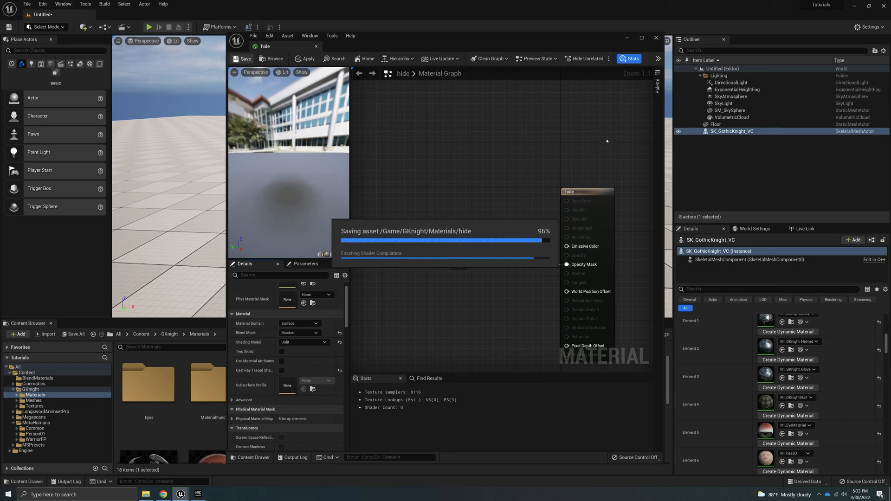
{"action": "left_click", "coordinate": [656, 37]}
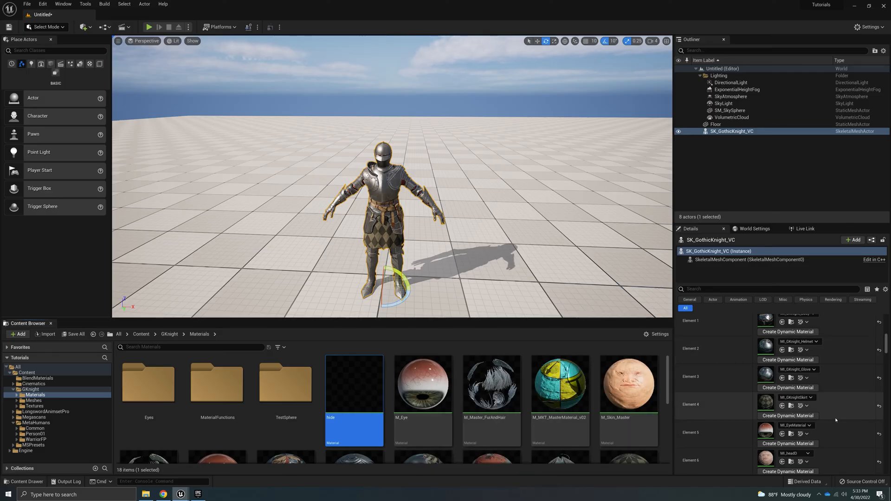
Step: Assign the hide material to the helmet slot, Element 2, of the Gothic Knight actor
{"action": "scroll", "coordinate": [836, 421], "scroll_direction": "up", "scroll_amount": 3}
{"action": "scroll", "coordinate": [836, 420], "scroll_direction": "down", "scroll_amount": 1}
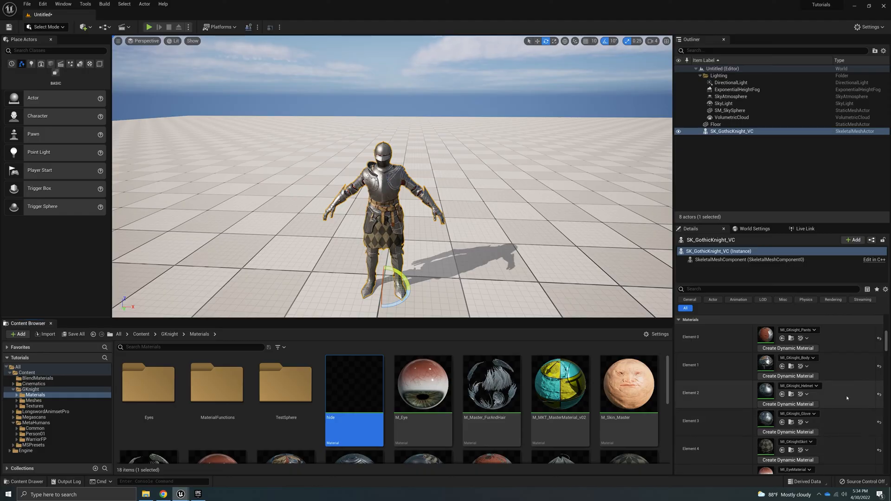
{"action": "scroll", "coordinate": [836, 386], "scroll_direction": "down", "scroll_amount": 2}
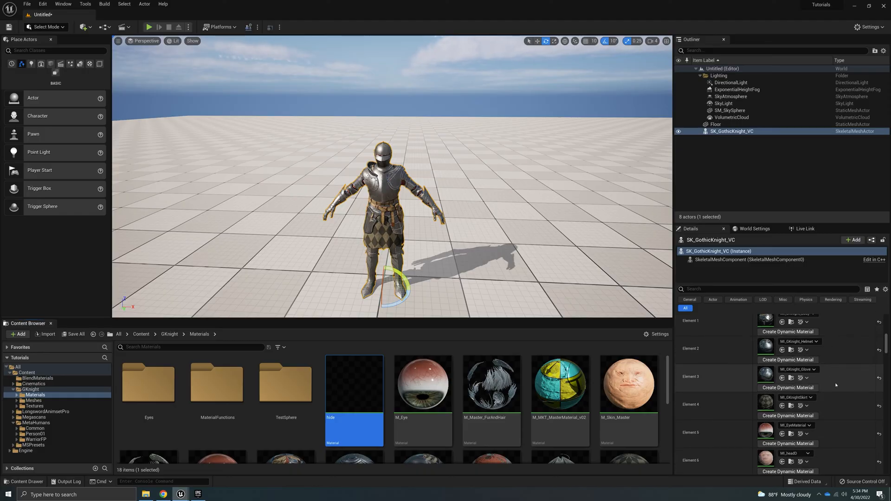
{"action": "scroll", "coordinate": [853, 404], "scroll_direction": "up", "scroll_amount": 2}
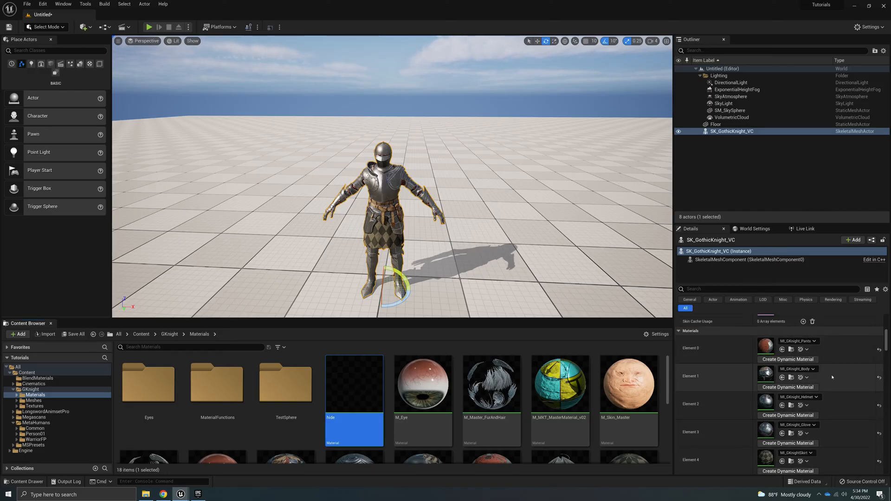
{"action": "scroll", "coordinate": [839, 451], "scroll_direction": "down", "scroll_amount": 2}
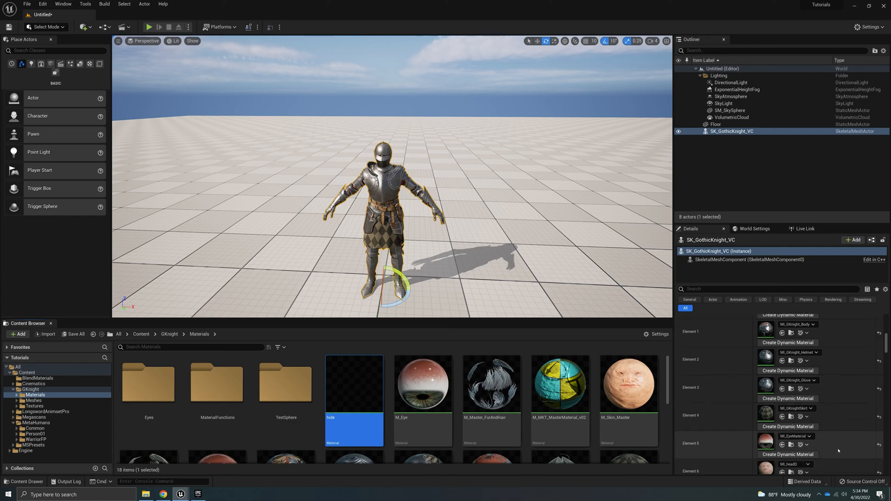
{"action": "scroll", "coordinate": [838, 452], "scroll_direction": "down", "scroll_amount": 1}
{"action": "scroll", "coordinate": [822, 429], "scroll_direction": "up", "scroll_amount": 5}
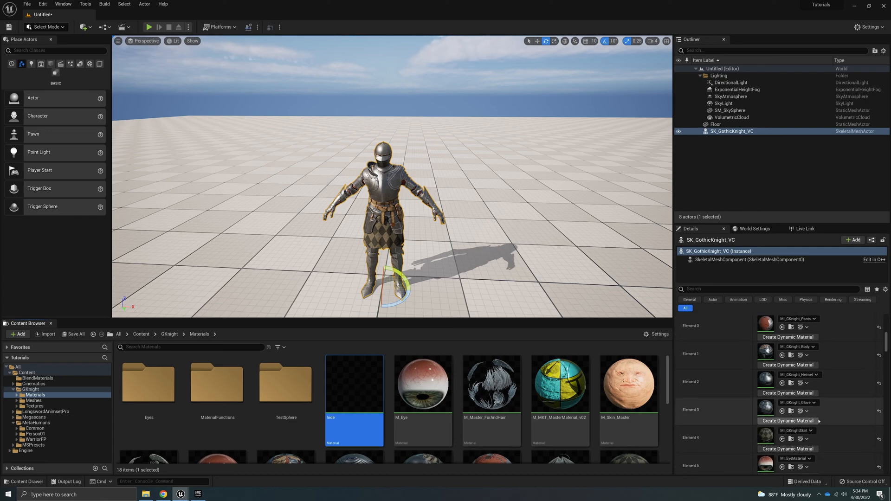
{"action": "scroll", "coordinate": [829, 437], "scroll_direction": "down", "scroll_amount": 1}
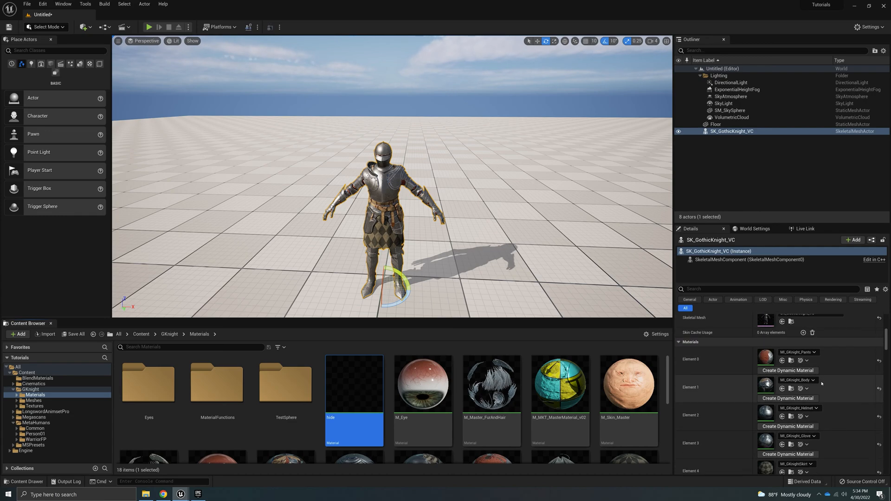
{"action": "left_click_drag", "start_coordinate": [354, 390], "coordinate": [791, 415]}
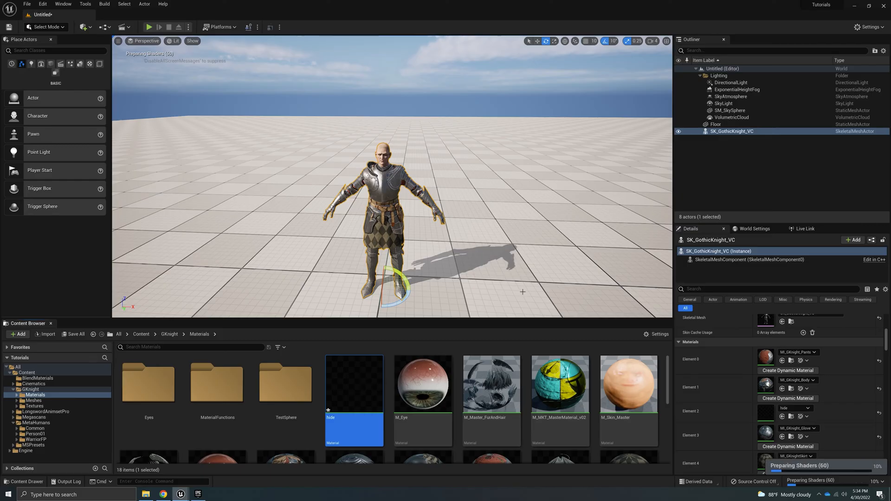
Step: Assign the hide material to the knight's head, eye and skirt slots, Elements 6, 5 and 4
{"action": "scroll", "coordinate": [842, 381], "scroll_direction": "down", "scroll_amount": 4}
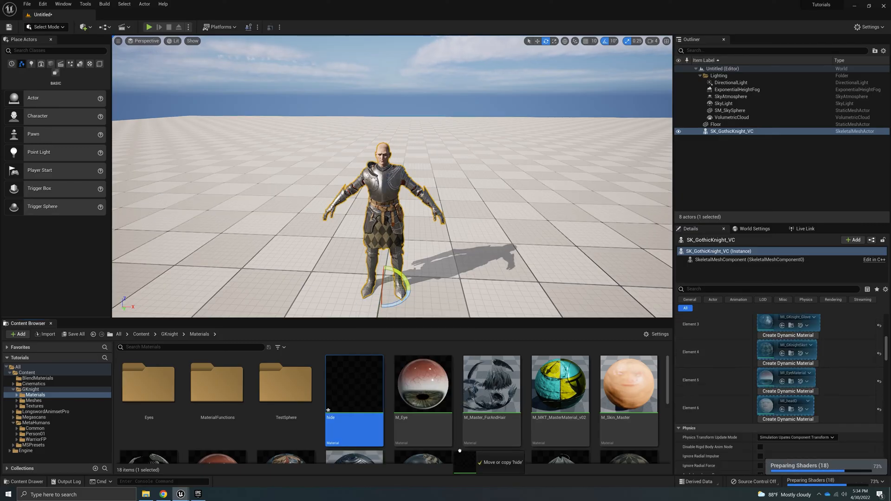
{"action": "left_click", "coordinate": [783, 410]}
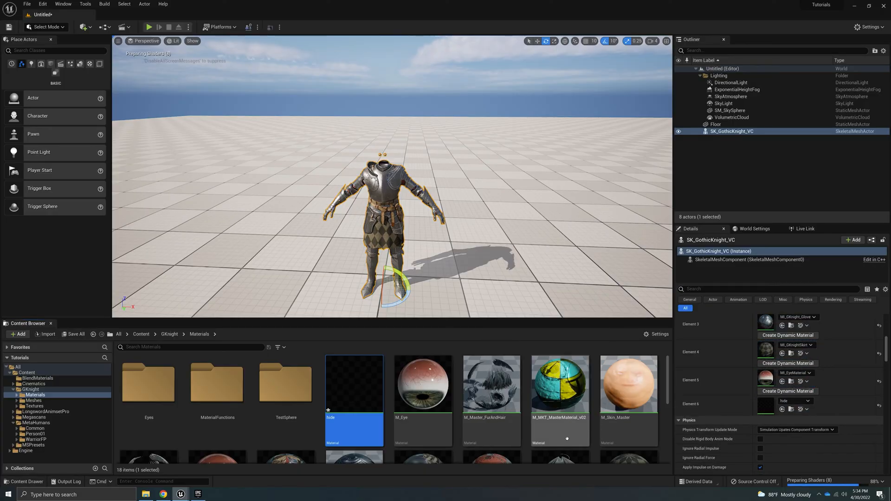
{"action": "left_click", "coordinate": [782, 381]}
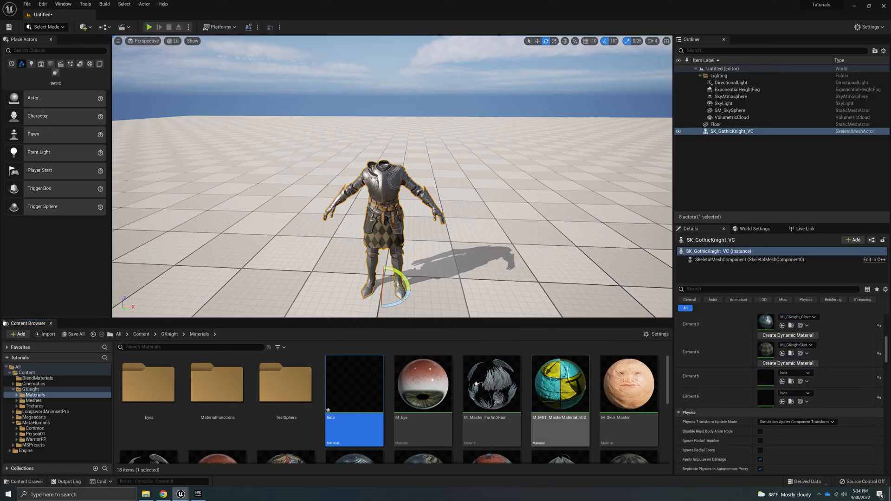
{"action": "left_click_drag", "start_coordinate": [354, 385], "coordinate": [774, 353]}
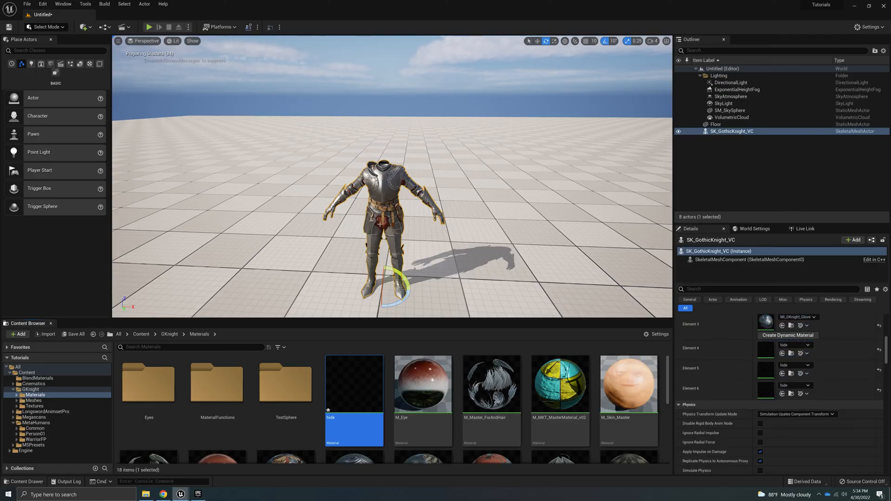
Step: Lower the viewport camera speed to 2 and inspect the knight's neck area from above
{"action": "key", "text": "a"}
{"action": "right_click_drag", "start_coordinate": [380, 225], "coordinate": [439, 262]}
{"action": "key", "text": "w"}
{"action": "key", "text": "s"}
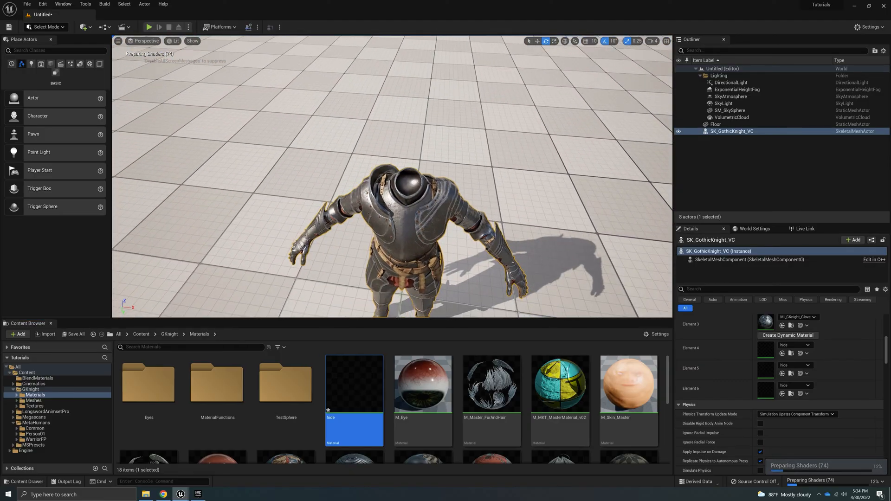
{"action": "left_click", "coordinate": [652, 42]}
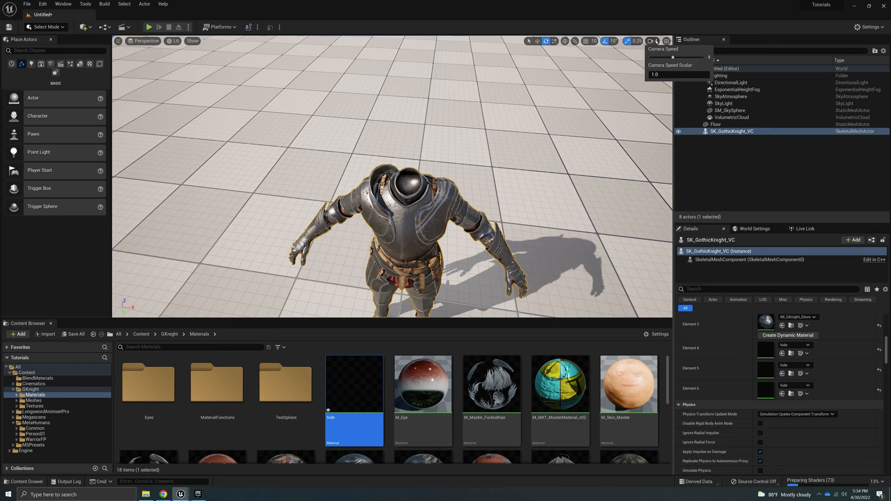
{"action": "left_click", "coordinate": [659, 57]}
{"action": "key", "text": "w"}
{"action": "right_click_drag", "start_coordinate": [417, 187], "coordinate": [419, 180]}
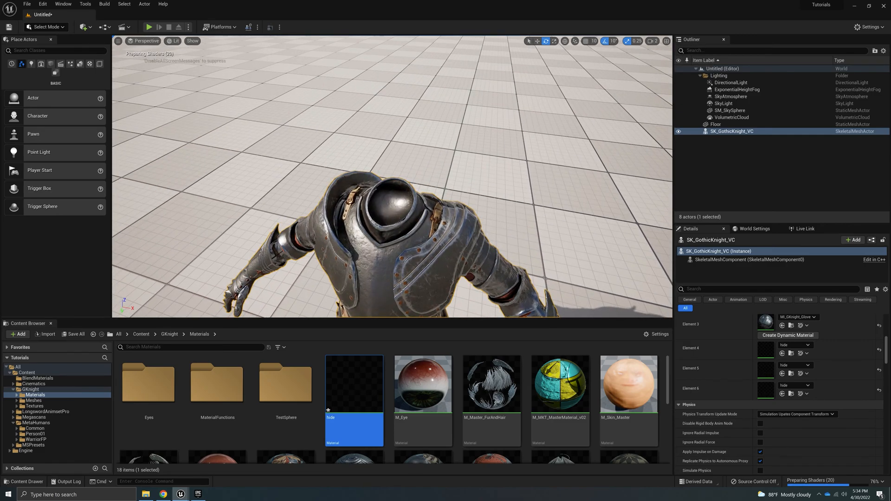
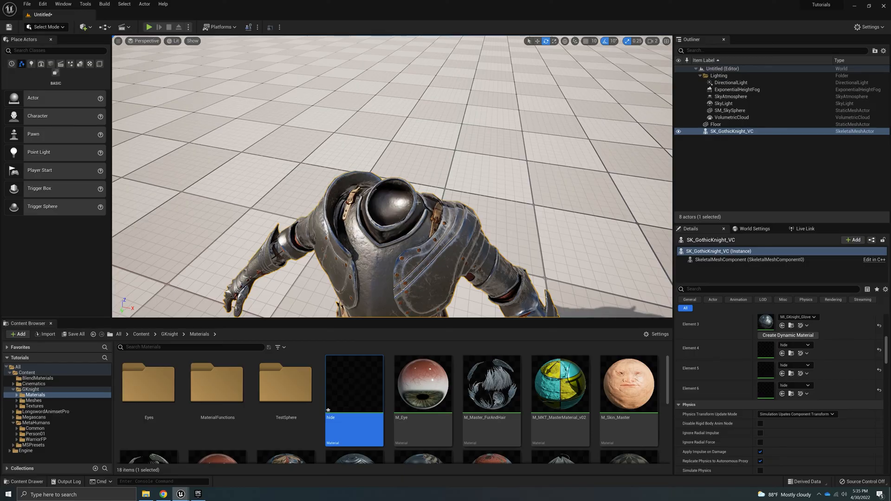
Step: Examine the inside of the armour's collar and neck opening up close from several angles
{"action": "mouse_move", "coordinate": [418, 202]}
{"action": "right_mouse_down"}
{"action": "mouse_move", "coordinate": [418, 234]}
{"action": "mouse_move", "coordinate": [415, 190]}
{"action": "right_mouse_up"}
{"action": "key", "text": "w"}
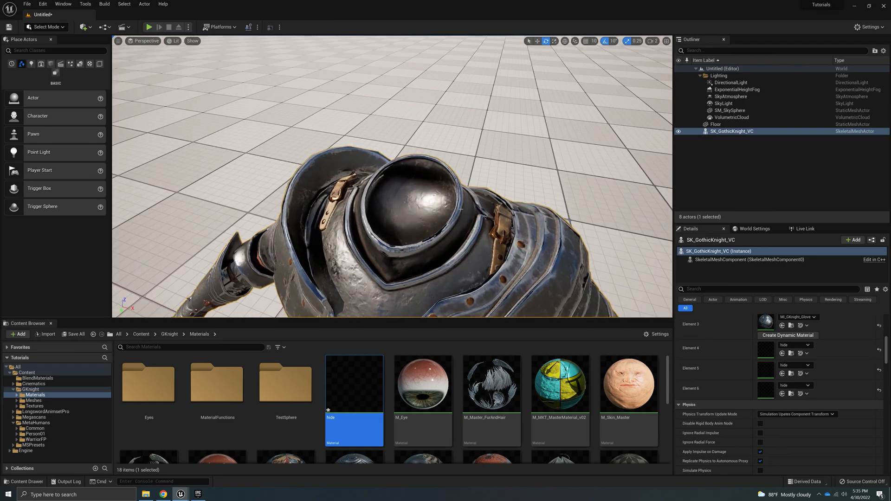
{"action": "key", "text": "s"}
{"action": "right_click_drag", "start_coordinate": [460, 210], "coordinate": [522, 207]}
{"action": "key", "text": "a"}
{"action": "key", "text": "w"}
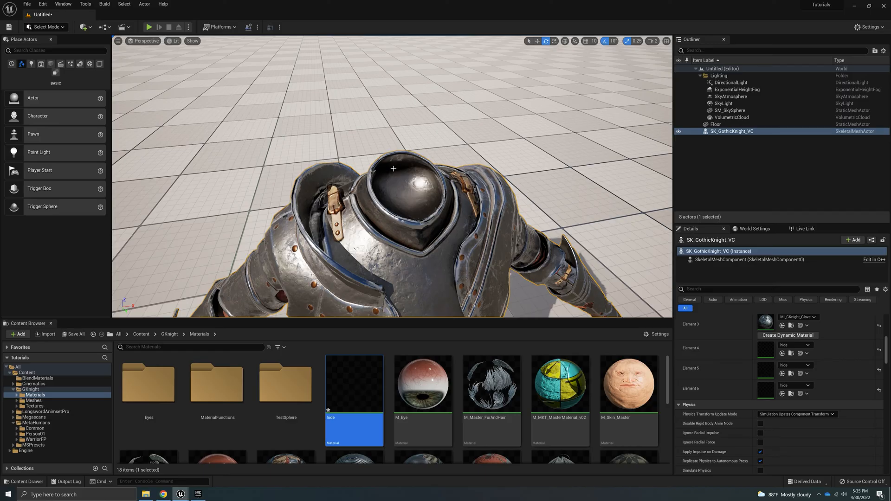
{"action": "left_click_drag", "start_coordinate": [445, 238], "coordinate": [398, 271], "text": "alt"}
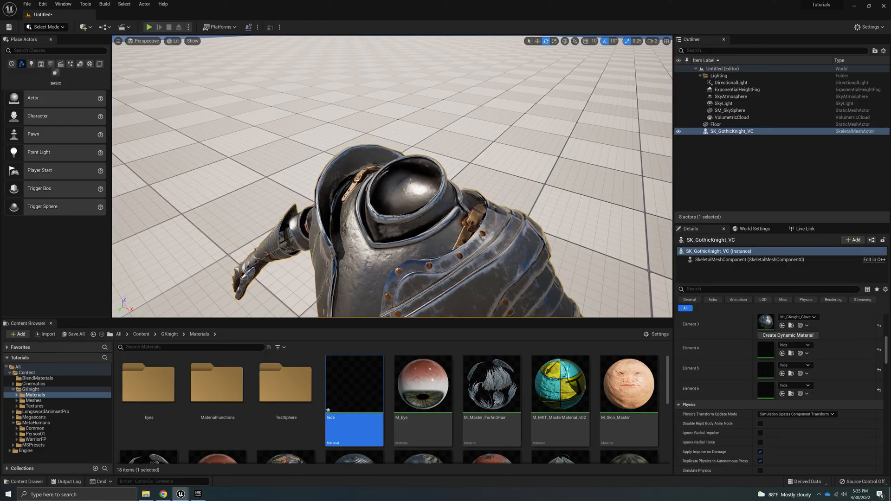
{"action": "left_click_drag", "start_coordinate": [400, 172], "coordinate": [383, 236], "text": "alt"}
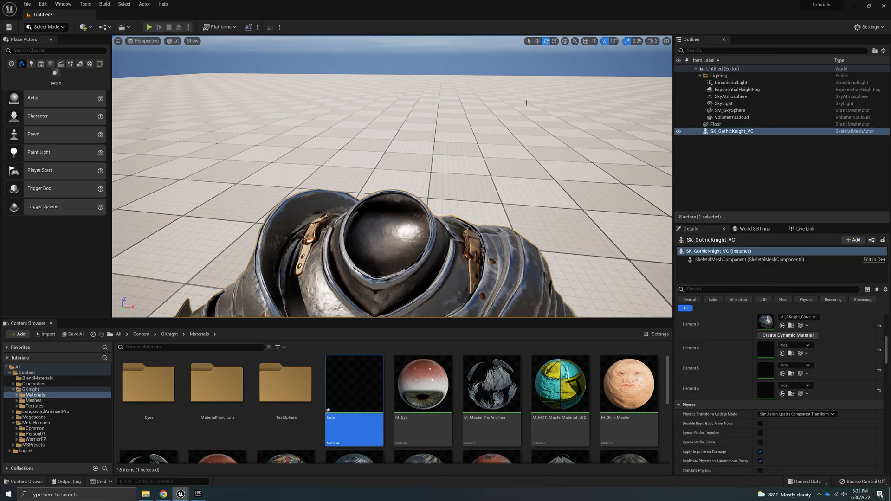
{"action": "key", "text": "s"}
{"action": "right_click_drag", "start_coordinate": [526, 103], "coordinate": [520, 79]}
{"action": "key", "text": "w"}
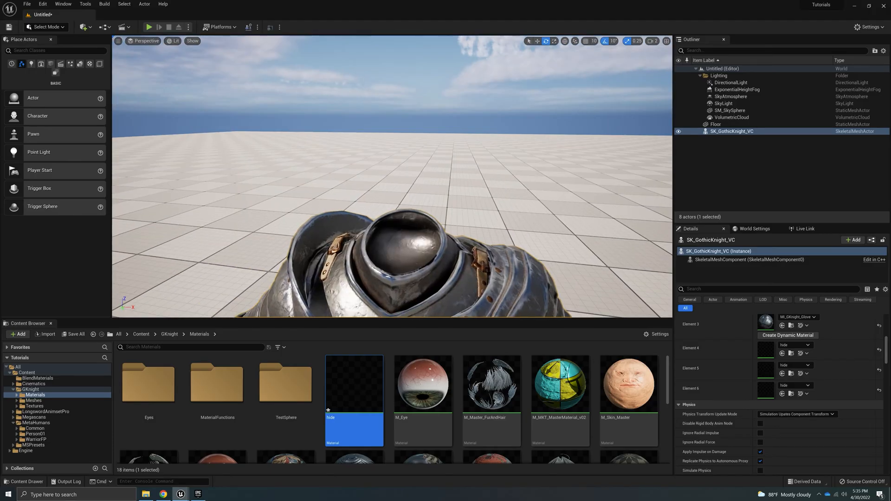
{"action": "key", "text": "s"}
{"action": "right_click_drag", "start_coordinate": [420, 162], "coordinate": [411, 181]}
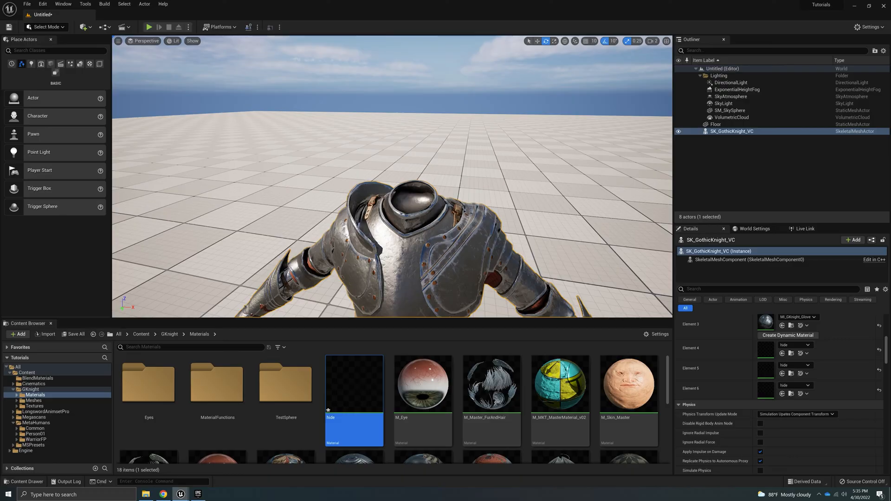
Step: Examine the full body of the headless knight armour from a distance
{"action": "right_click_drag", "start_coordinate": [405, 196], "coordinate": [391, 217]}
{"action": "key", "text": "s"}
{"action": "key", "text": "s"}
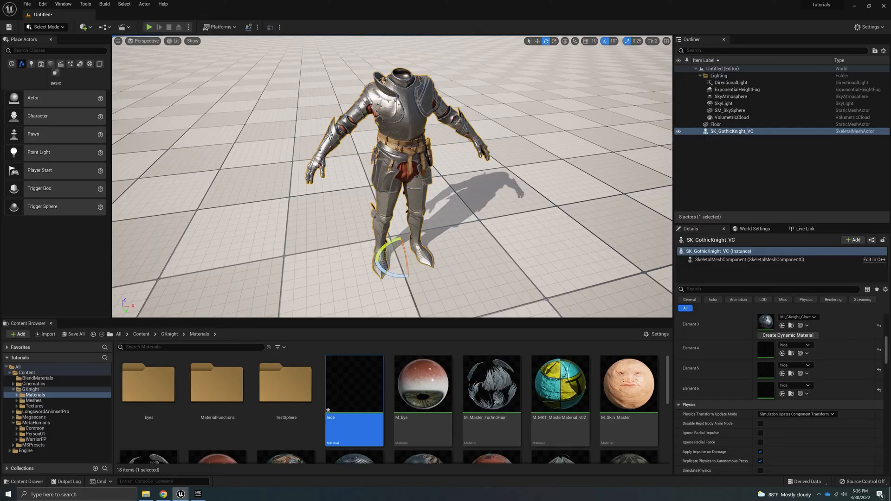
{"action": "right_click_drag", "start_coordinate": [424, 171], "coordinate": [368, 169]}
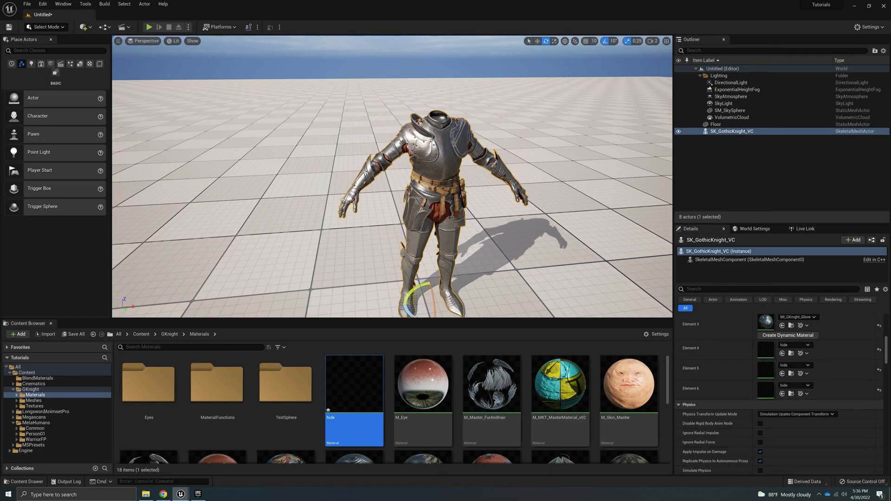
{"action": "right_click_drag", "start_coordinate": [490, 207], "coordinate": [460, 202]}
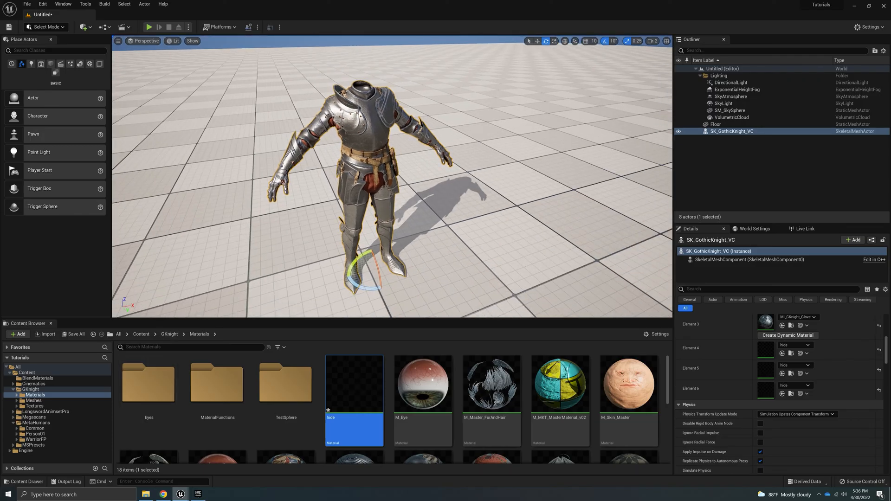
Step: Open the SK_GothicKnight_VC skeletal mesh from GKnight/Meshes, review its material slots and close its editor
{"action": "left_click", "coordinate": [169, 335]}
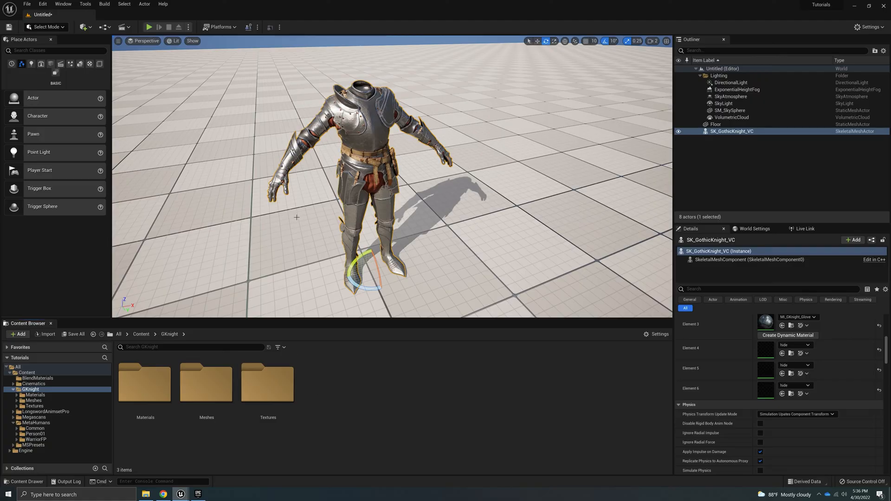
{"action": "double_click", "coordinate": [223, 368]}
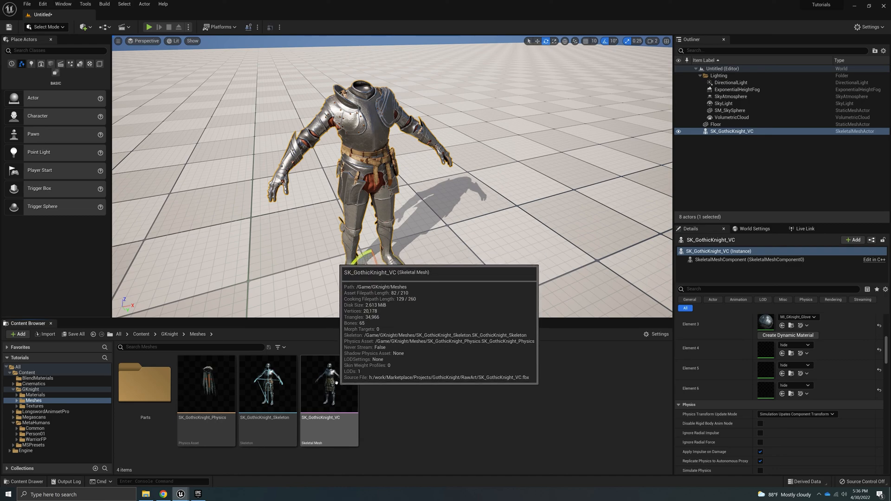
{"action": "left_click", "coordinate": [337, 387]}
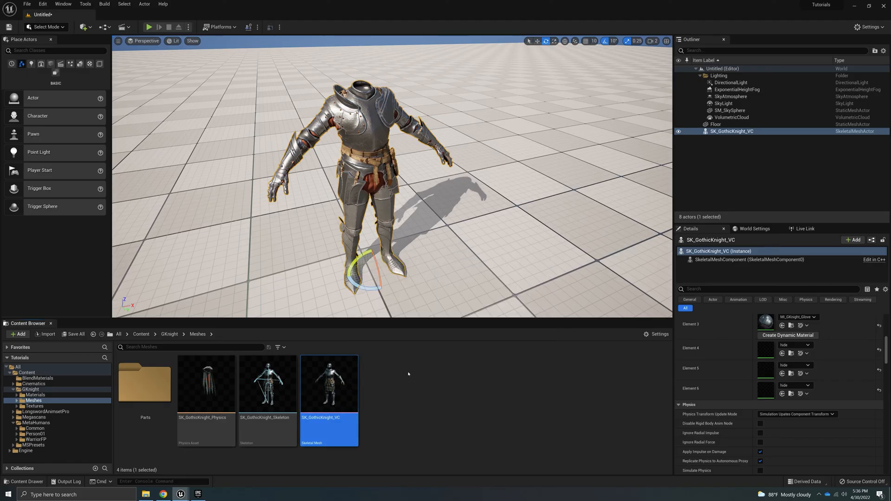
{"action": "double_click", "coordinate": [331, 398]}
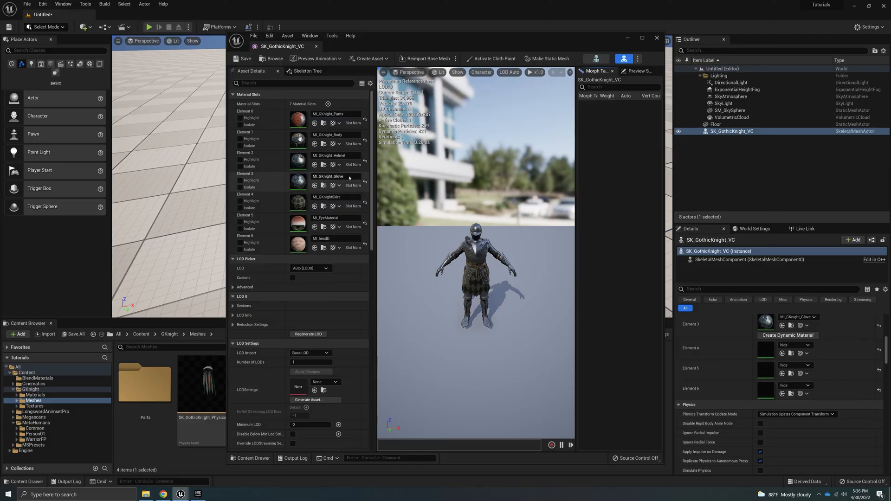
{"action": "left_click_drag", "start_coordinate": [392, 40], "coordinate": [586, 60]}
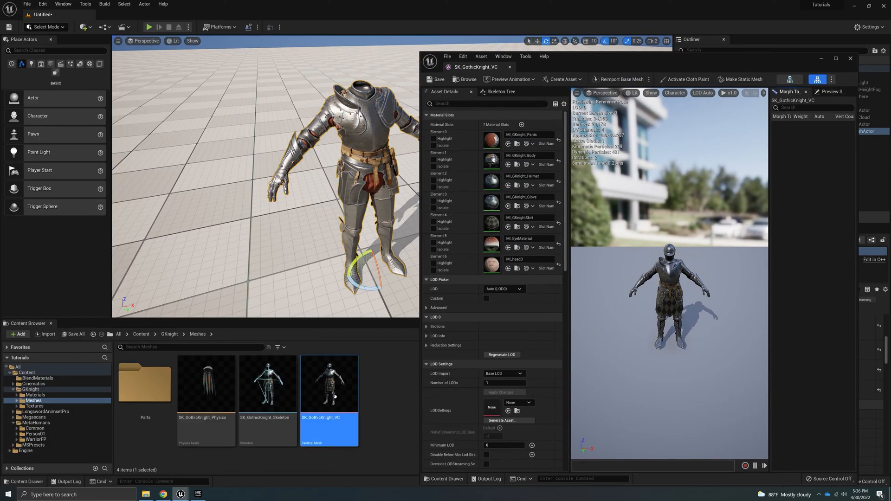
{"action": "left_click", "coordinate": [850, 58]}
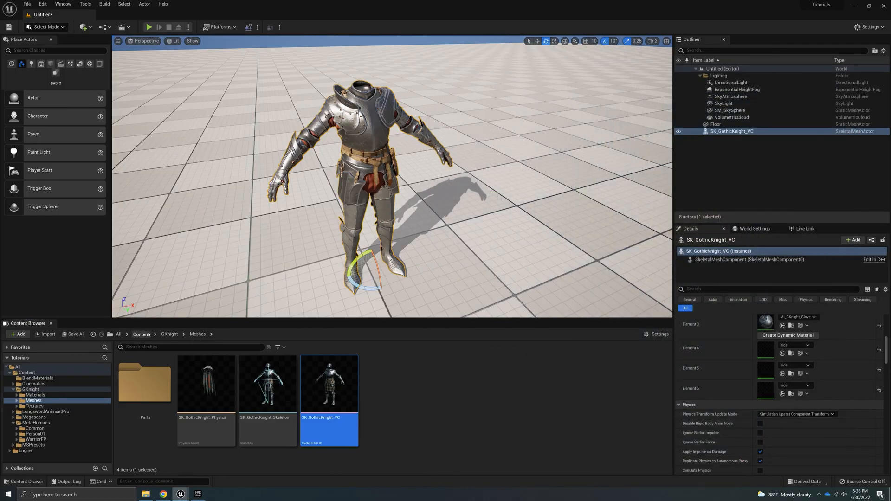
Step: Open the SK_GothicKnight_VB_Meta mesh from MetaHumans/WarriorFP and locate its Element 0 pants material in the content browser
{"action": "left_click", "coordinate": [148, 335]}
{"action": "double_click", "coordinate": [493, 399]}
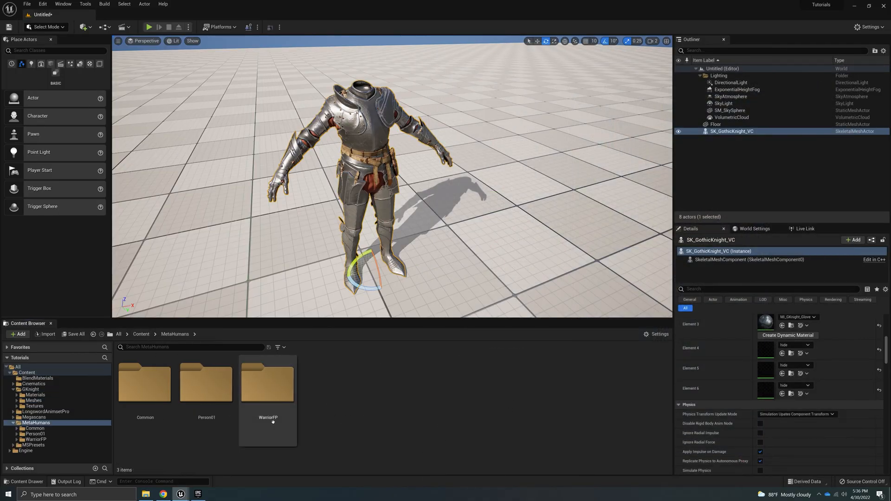
{"action": "double_click", "coordinate": [273, 420]}
{"action": "double_click", "coordinate": [636, 399]}
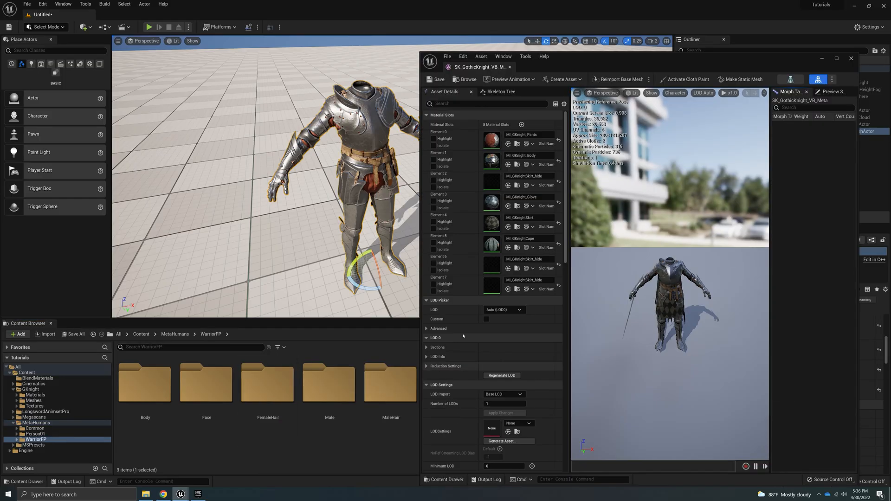
{"action": "left_click", "coordinate": [517, 144]}
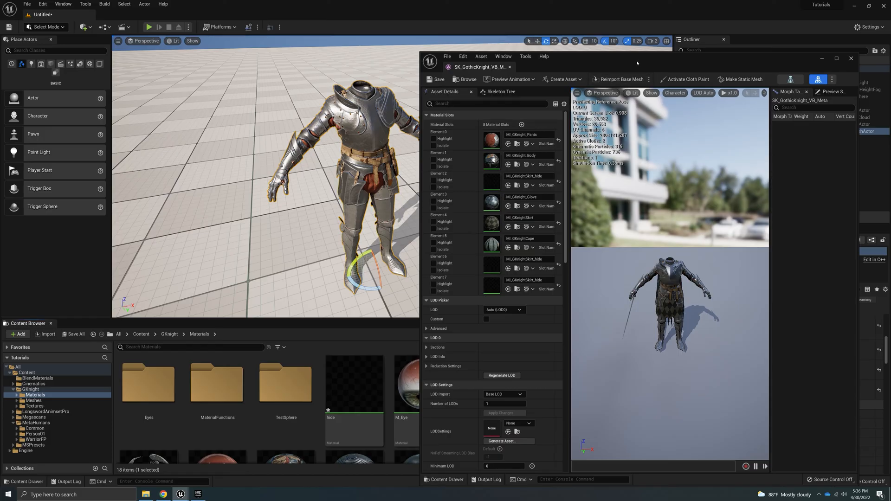
Step: Reopen the hide material from GKnight/Materials and save it
{"action": "left_click_drag", "start_coordinate": [637, 63], "coordinate": [685, 65]}
{"action": "double_click", "coordinate": [355, 392]}
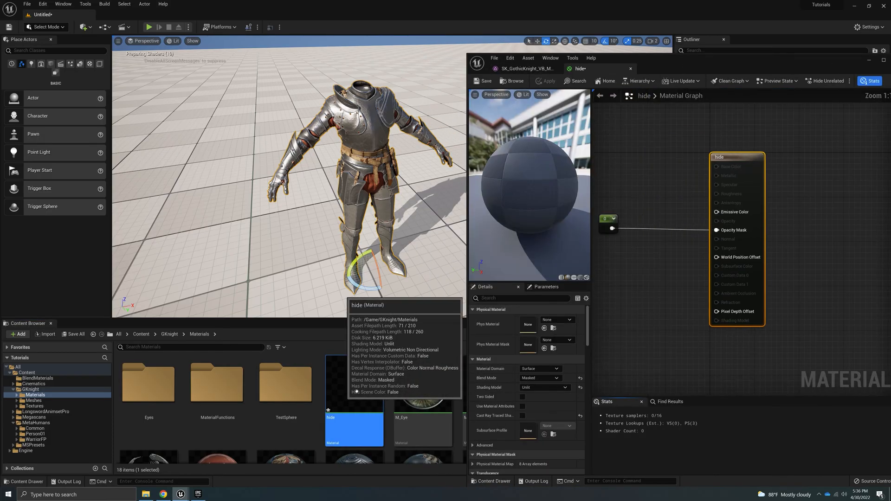
{"action": "left_click", "coordinate": [483, 80]}
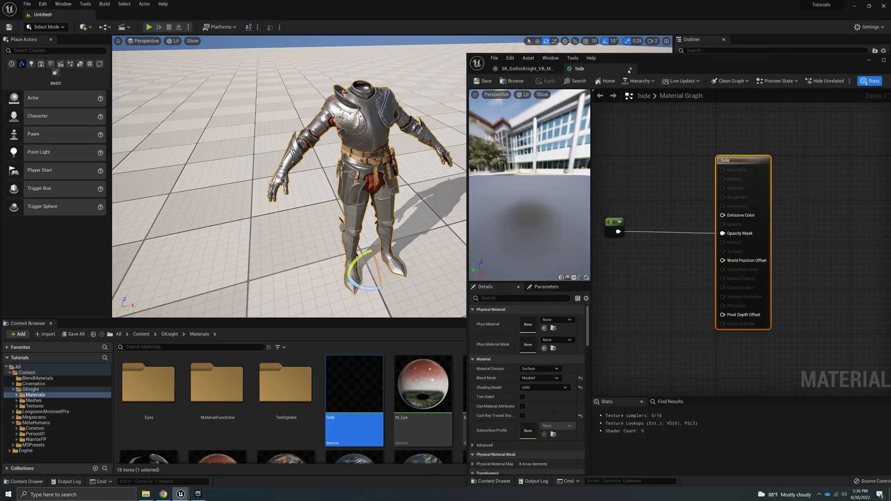
Step: Assign the hide material to Elements 5 and 4 of SK_GothicKnight_VB_Meta, then save the mesh and close its editor
{"action": "left_click", "coordinate": [630, 68]}
{"action": "left_click_drag", "start_coordinate": [356, 399], "coordinate": [544, 250]}
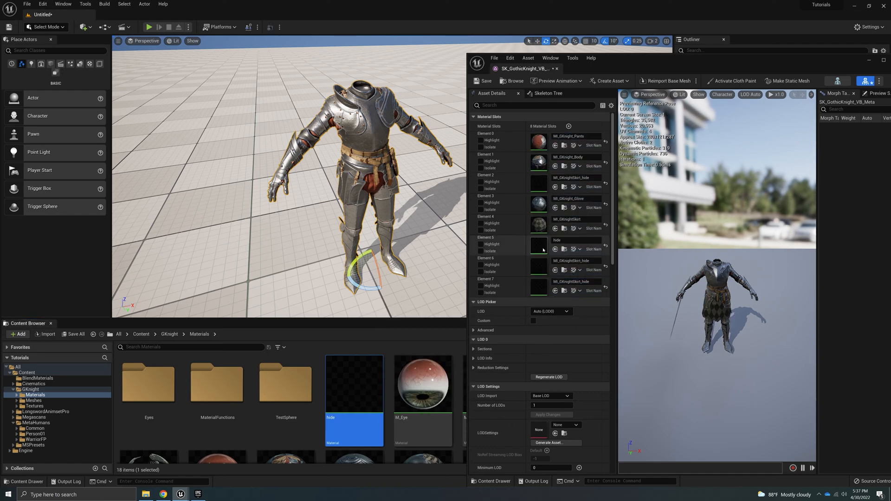
{"action": "left_click_drag", "start_coordinate": [357, 410], "coordinate": [540, 225]}
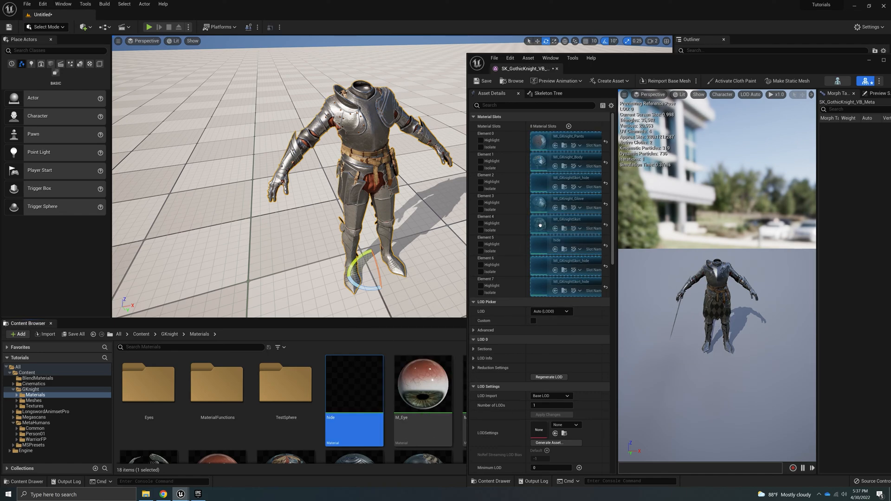
{"action": "left_click", "coordinate": [486, 82]}
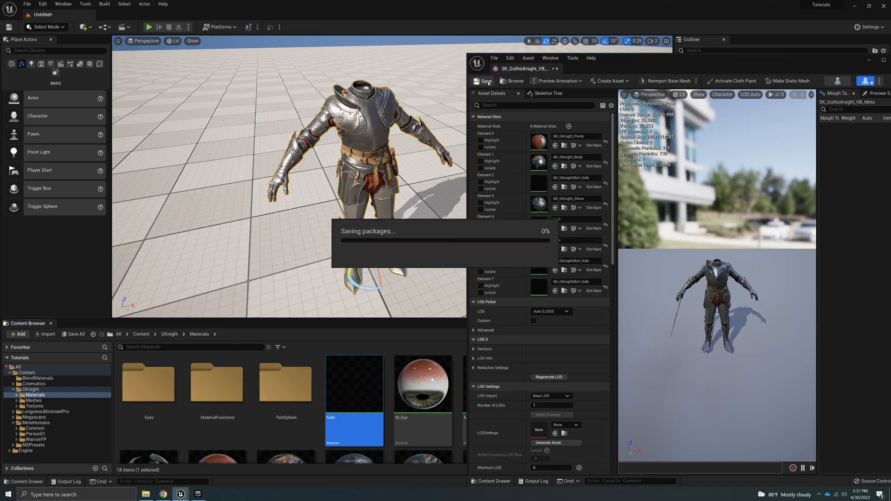
{"action": "left_click_drag", "start_coordinate": [792, 67], "coordinate": [549, 79]}
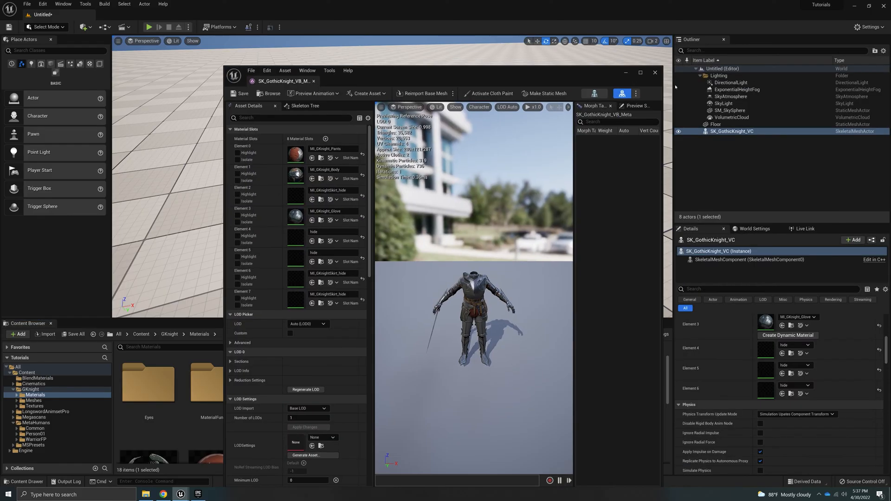
{"action": "left_click", "coordinate": [654, 73]}
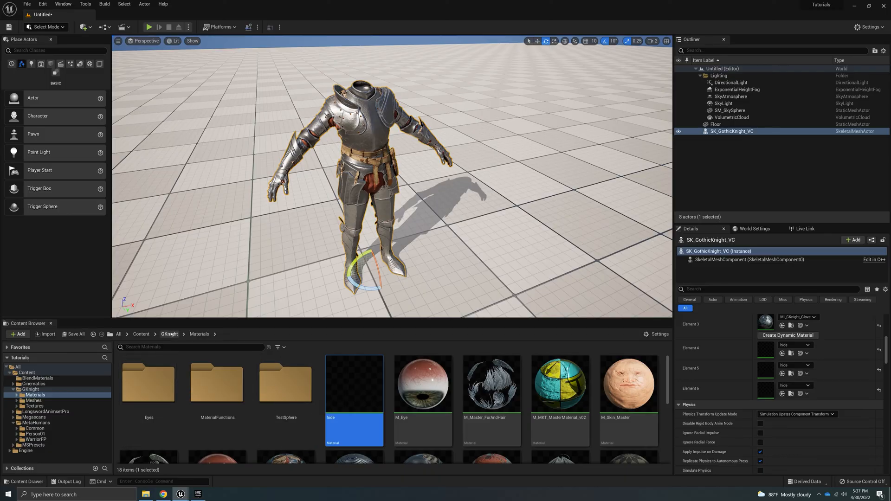
Step: Duplicate the BP_Person01 blueprint in the MetaHumans/Person01 folder, accepting the suggested name
{"action": "left_click", "coordinate": [141, 334]}
{"action": "left_click", "coordinate": [560, 385]}
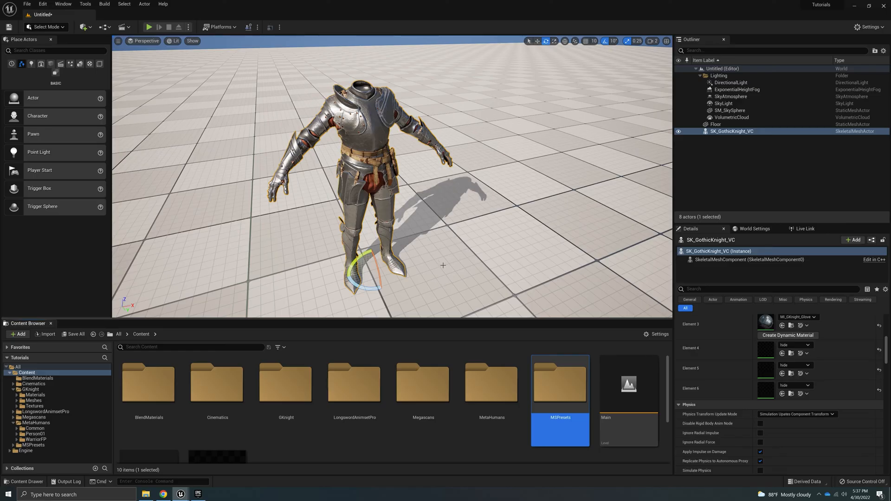
{"action": "double_click", "coordinate": [495, 397]}
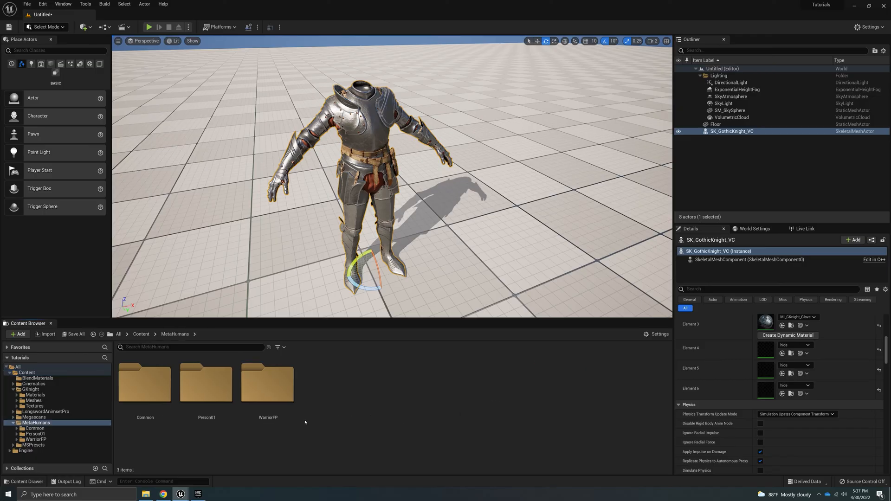
{"action": "double_click", "coordinate": [201, 404]}
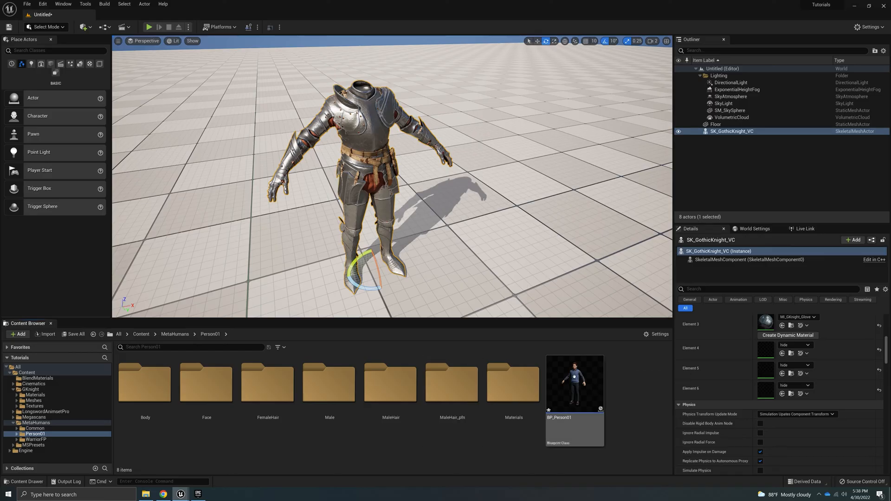
{"action": "right_click", "coordinate": [584, 376]}
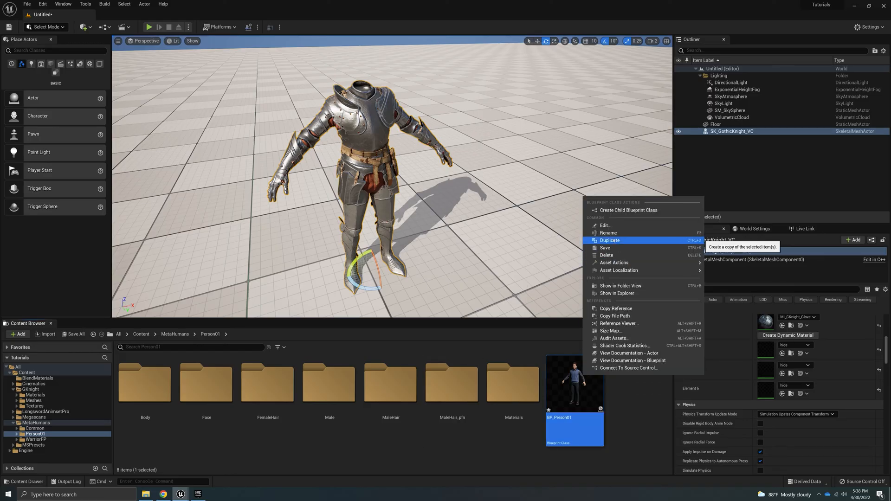
{"action": "left_click", "coordinate": [606, 240]}
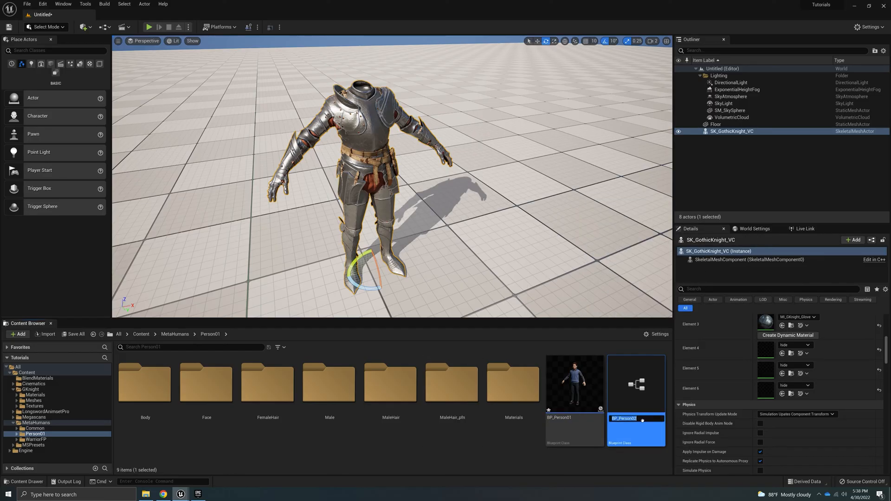
{"action": "key", "text": "Return"}
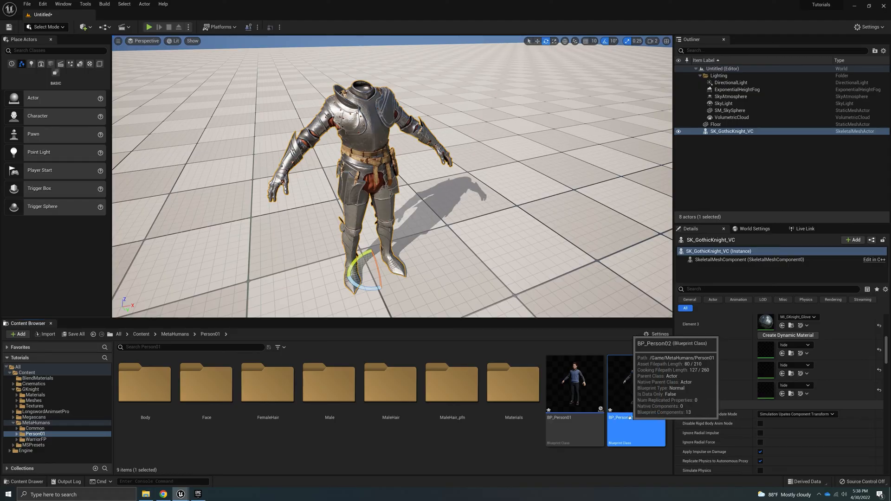
{"action": "left_click", "coordinate": [630, 419]}
{"action": "left_click", "coordinate": [513, 465]}
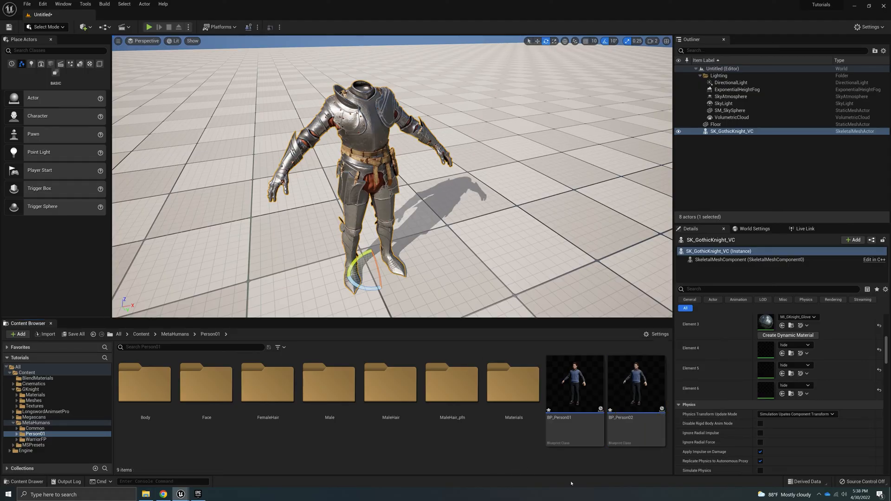
Step: Open the BP_Person02 blueprint and show its 3D viewport together with the component list
{"action": "double_click", "coordinate": [634, 382]}
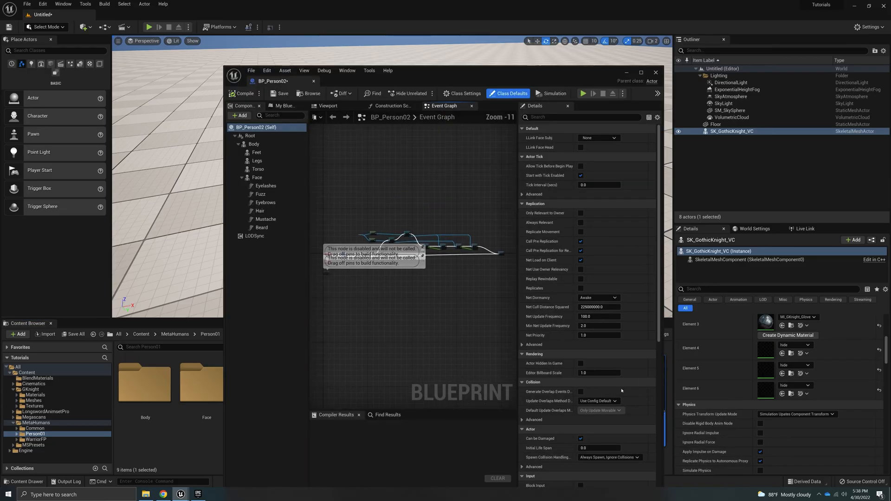
{"action": "left_click", "coordinate": [328, 106]}
{"action": "left_click", "coordinate": [284, 106]}
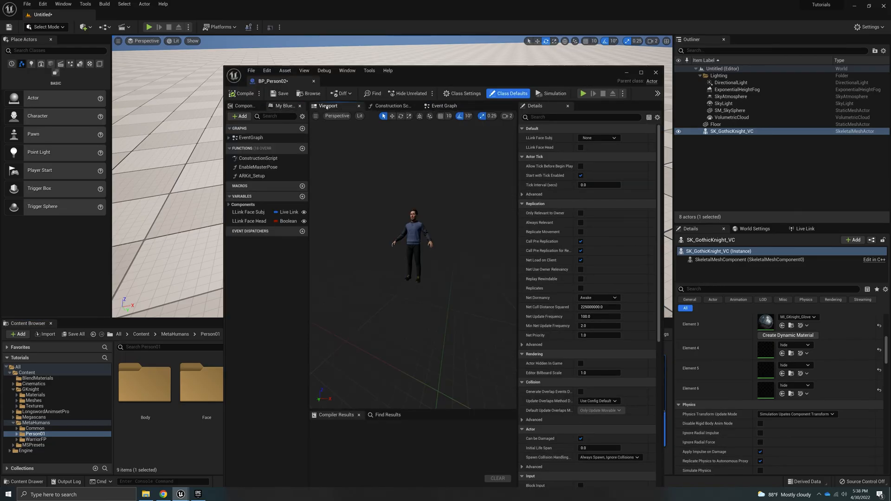
{"action": "left_click", "coordinate": [303, 106]}
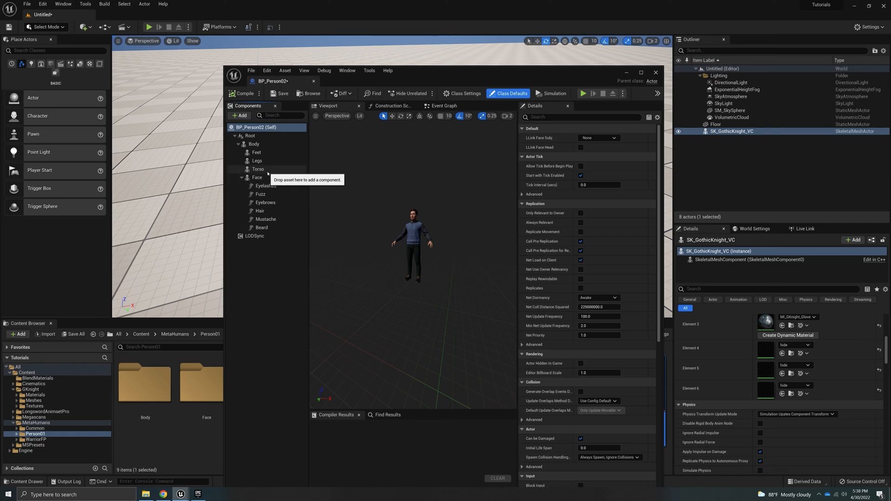
Step: Delete the Torso, Legs, Feet and Body components from the BP_Person02 blueprint
{"action": "left_click", "coordinate": [268, 171]}
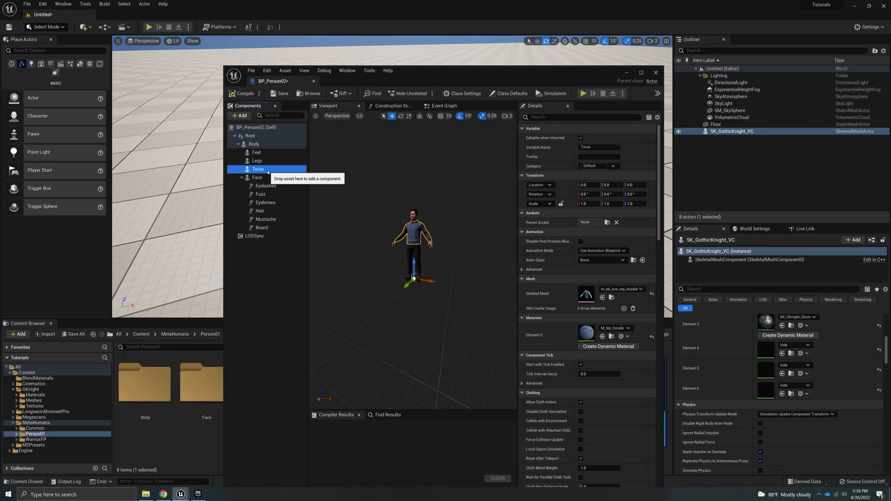
{"action": "key", "text": "Delete"}
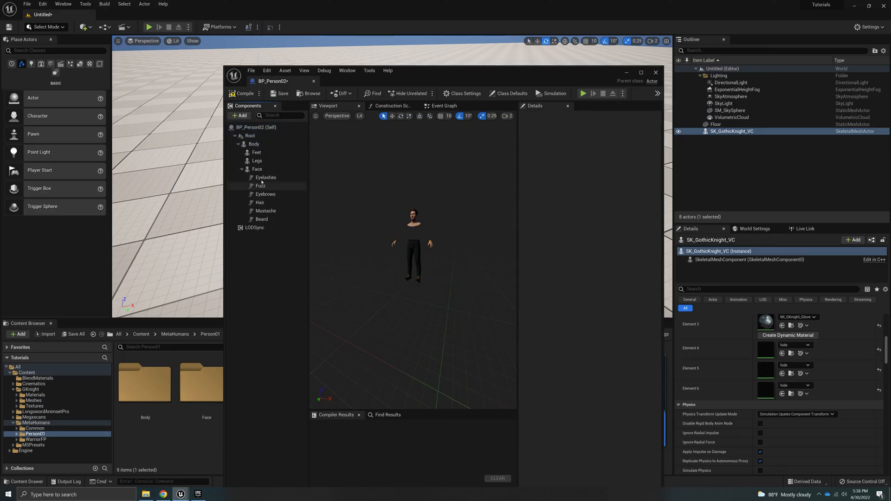
{"action": "left_click", "coordinate": [271, 162]}
{"action": "key", "text": "Delete"}
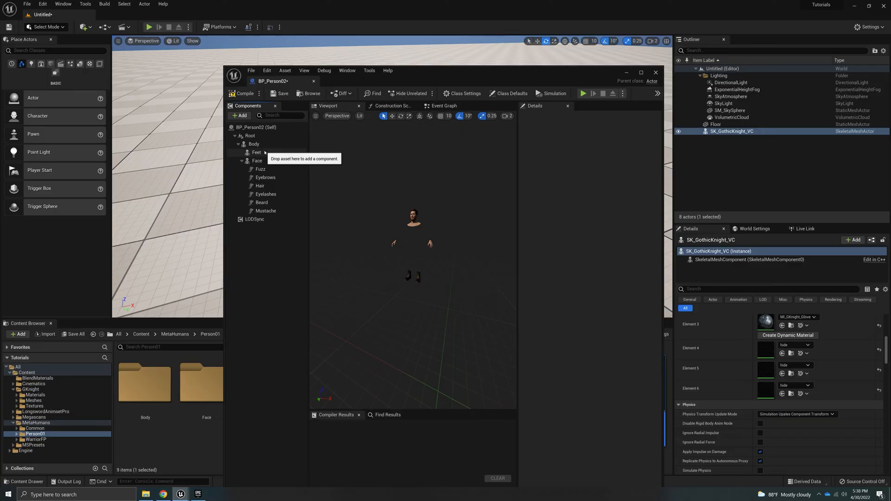
{"action": "left_click", "coordinate": [267, 152]}
{"action": "key", "text": "Delete"}
{"action": "left_click", "coordinate": [265, 145]}
{"action": "key", "text": "Delete"}
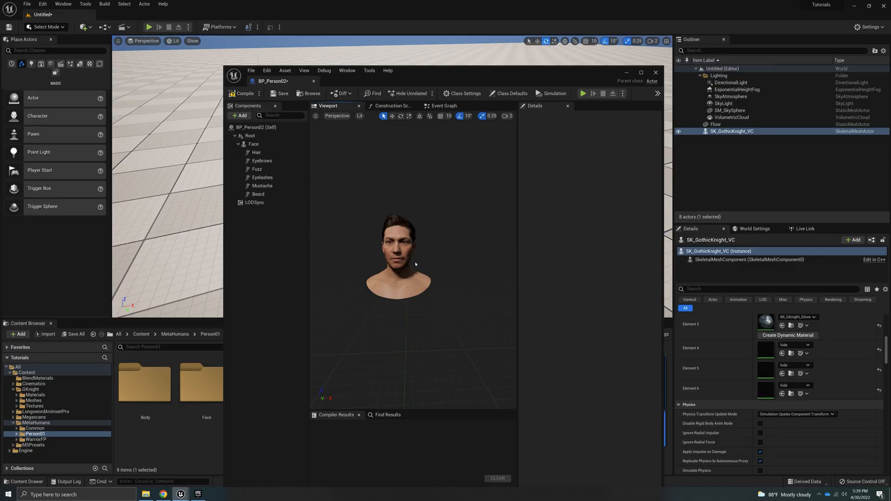
Step: Check the remaining Face component and compile the BP_Person02 blueprint
{"action": "left_click", "coordinate": [253, 144]}
{"action": "left_click", "coordinate": [454, 322]}
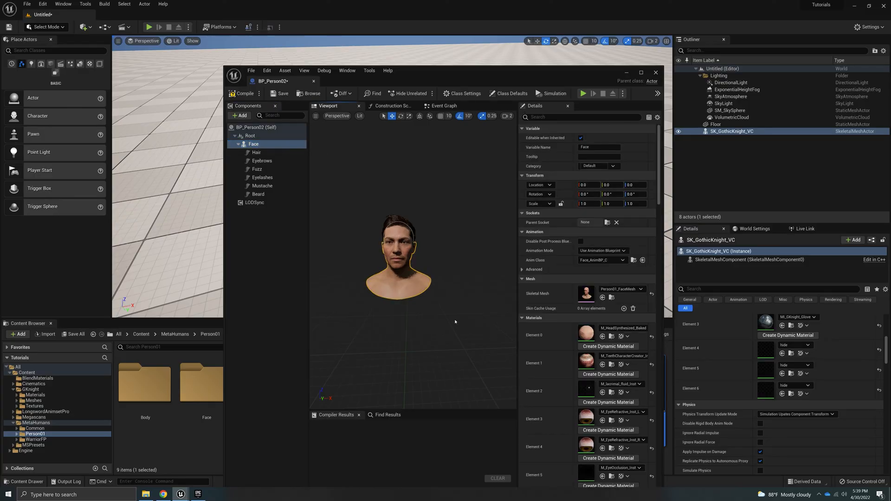
{"action": "left_click", "coordinate": [264, 262]}
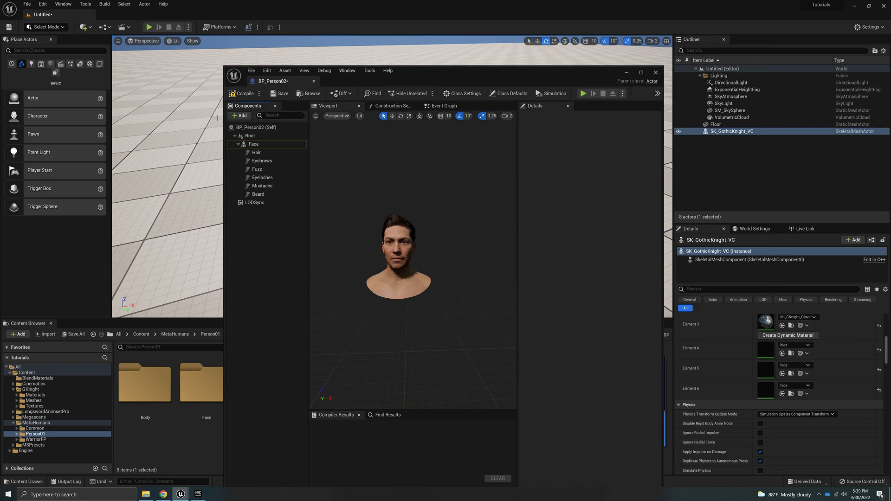
{"action": "left_click", "coordinate": [244, 95]}
{"action": "right_click_drag", "start_coordinate": [435, 269], "coordinate": [362, 266]}
{"action": "scroll", "coordinate": [396, 264], "scroll_direction": "down", "scroll_amount": 5}
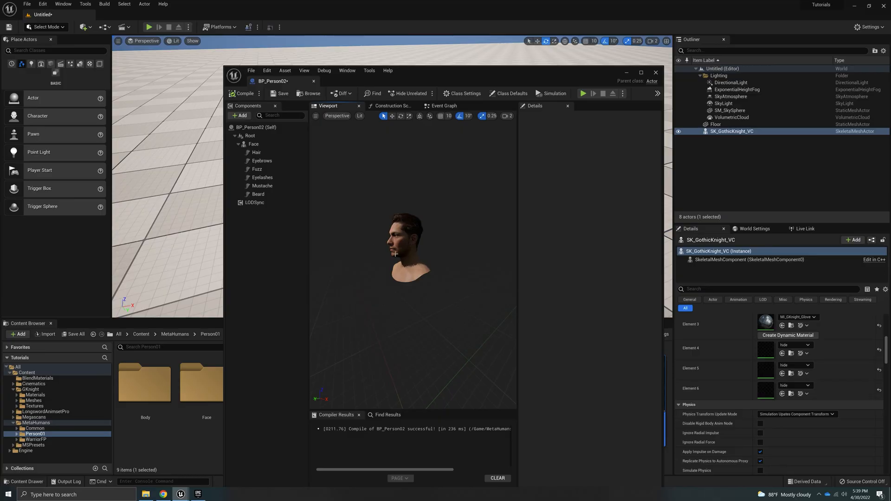
Step: Open the Face component's Element 0 head material instance and open its parent, M_HeadSynthesized_Baked
{"action": "mouse_move", "coordinate": [523, 72]}
{"action": "left_mouse_down"}
{"action": "mouse_move", "coordinate": [498, 285]}
{"action": "mouse_move", "coordinate": [524, 40]}
{"action": "mouse_move", "coordinate": [524, 59]}
{"action": "left_mouse_up"}
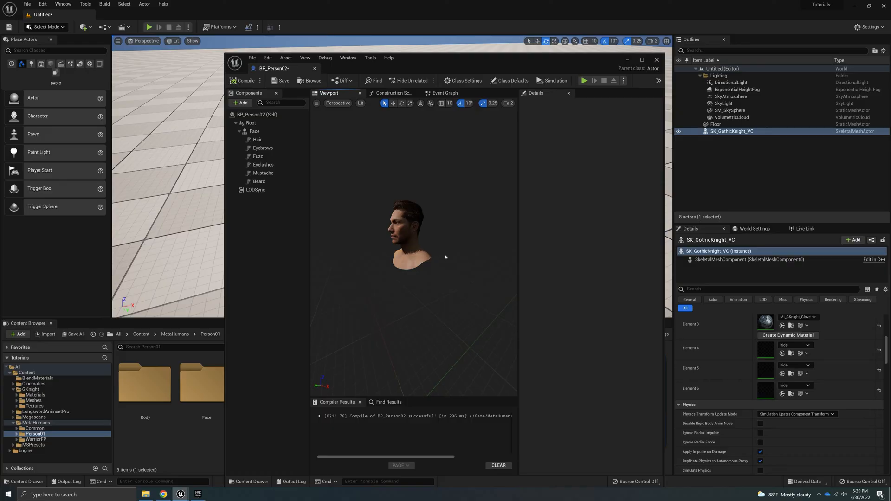
{"action": "left_click", "coordinate": [419, 263]}
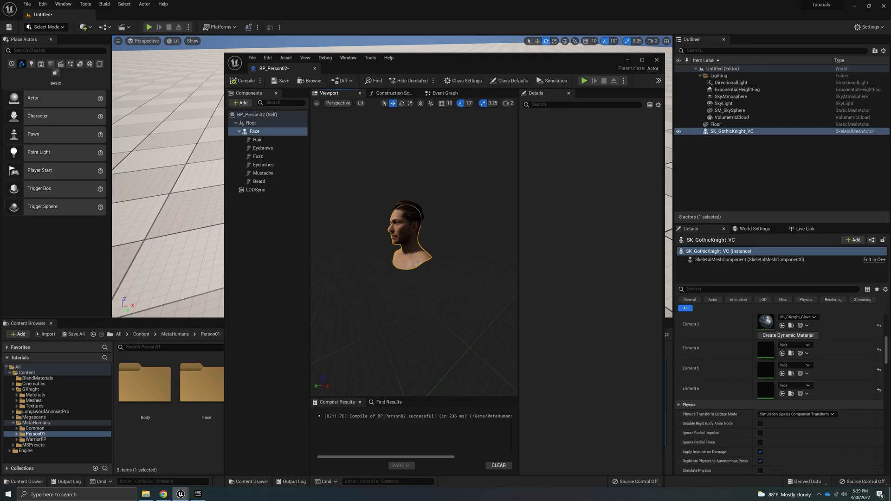
{"action": "left_click", "coordinate": [429, 284]}
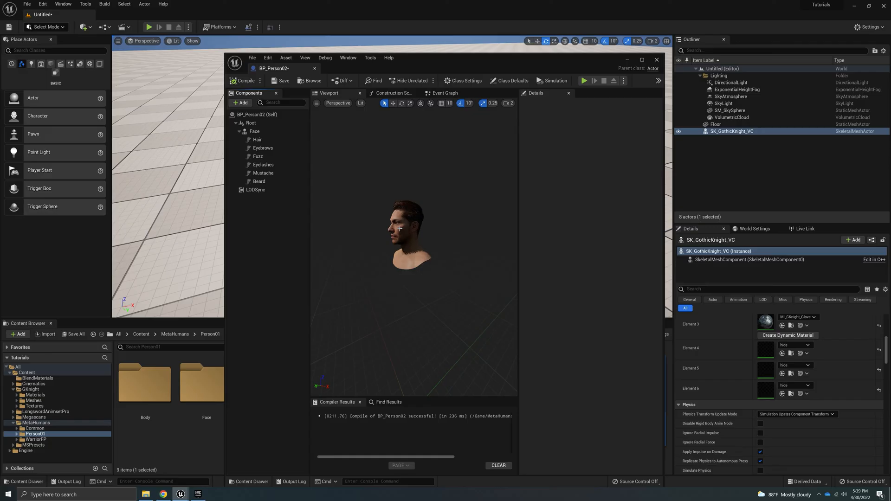
{"action": "left_click", "coordinate": [416, 255]}
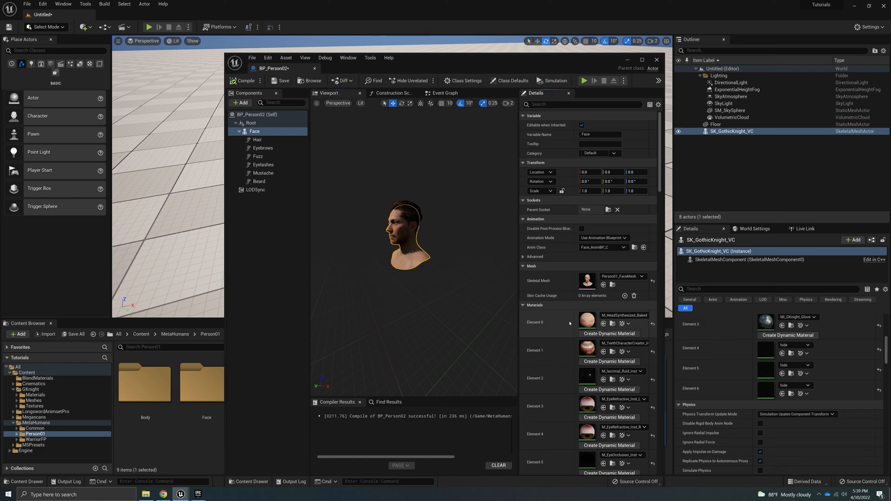
{"action": "double_click", "coordinate": [587, 319]}
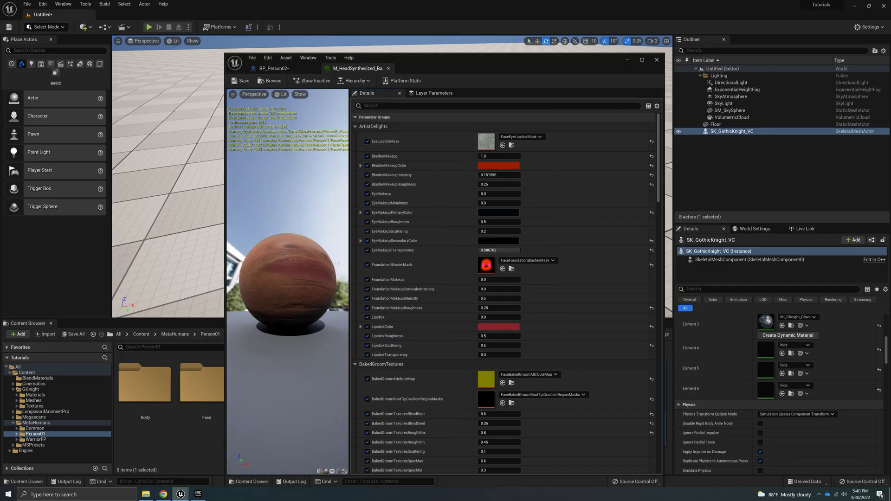
{"action": "scroll", "coordinate": [532, 313], "scroll_direction": "down", "scroll_amount": 5}
{"action": "scroll", "coordinate": [533, 312], "scroll_direction": "down", "scroll_amount": 15}
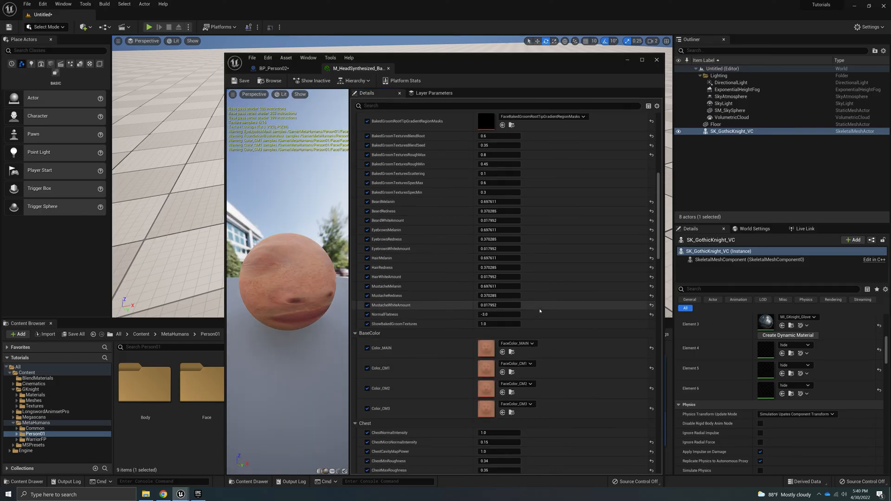
{"action": "scroll", "coordinate": [522, 298], "scroll_direction": "down", "scroll_amount": 15}
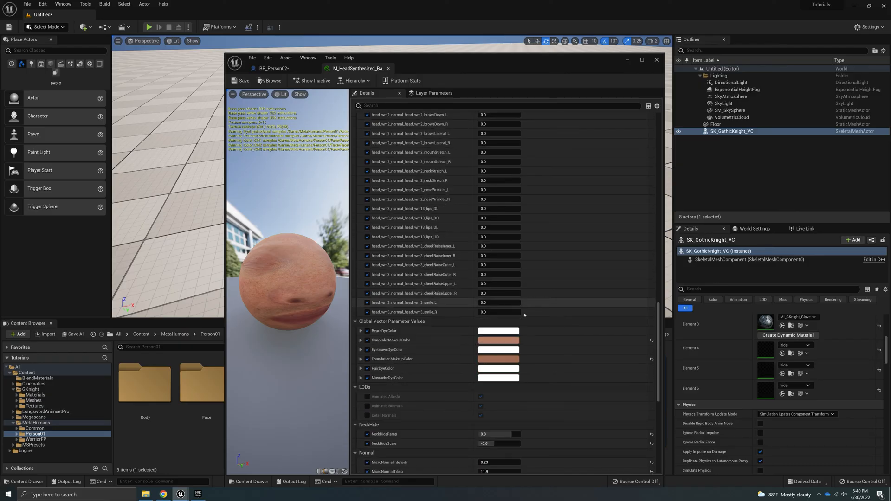
{"action": "scroll", "coordinate": [513, 424], "scroll_direction": "down", "scroll_amount": 4}
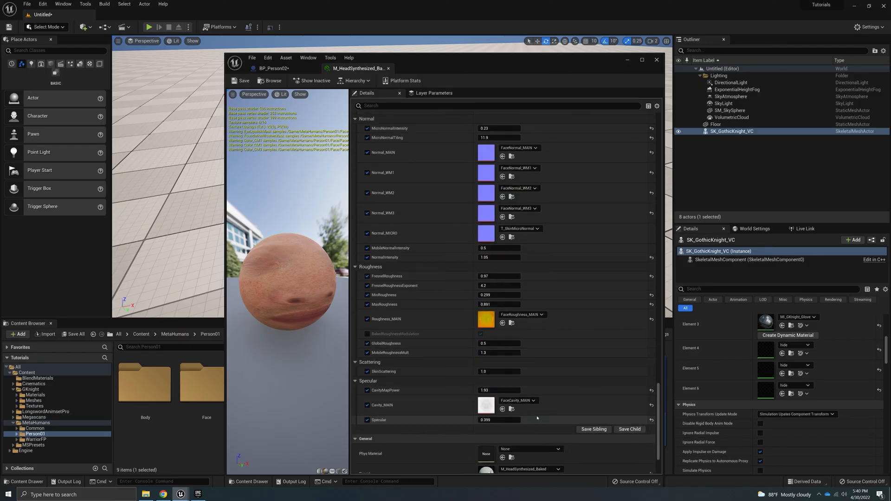
{"action": "double_click", "coordinate": [489, 407]}
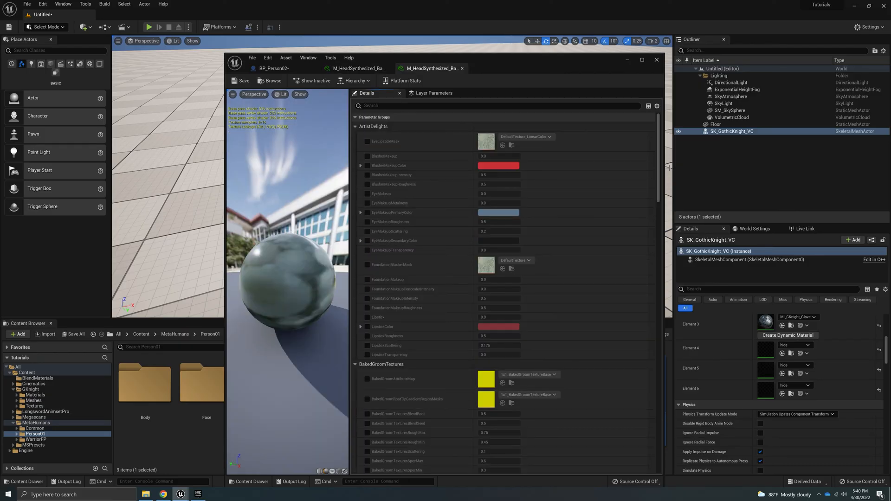
Step: Locate the parent material M_Head_Baked in the content browser and move and shrink the editor window to uncover the Shared folder's assets
{"action": "left_click_drag", "start_coordinate": [657, 182], "coordinate": [651, 445]}
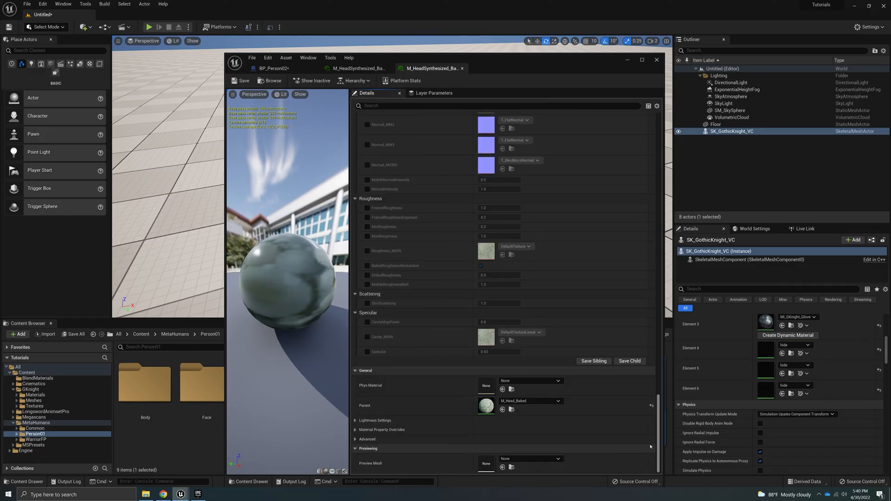
{"action": "left_click", "coordinate": [512, 409]}
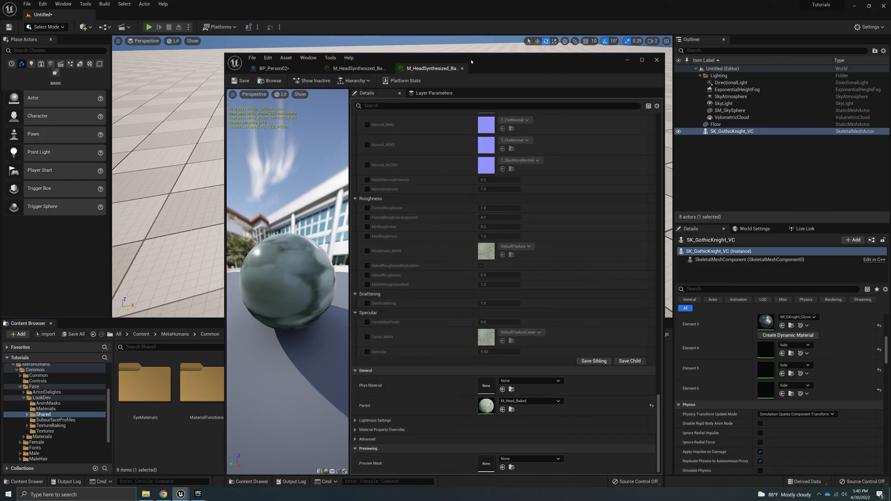
{"action": "left_click_drag", "start_coordinate": [474, 66], "coordinate": [577, 51]}
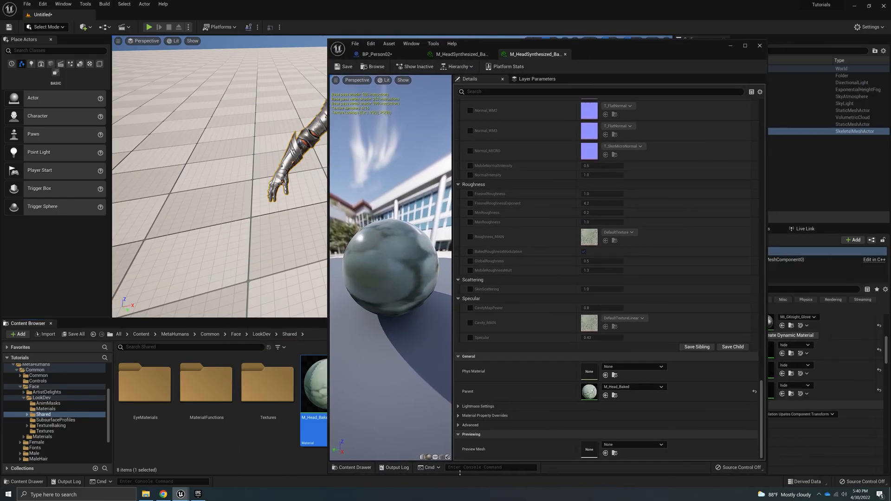
{"action": "left_click_drag", "start_coordinate": [459, 473], "coordinate": [459, 301]}
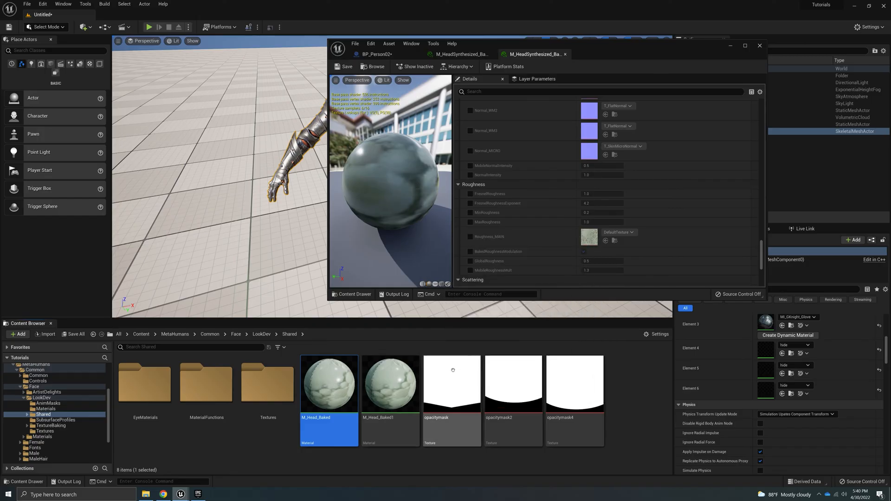
Step: Duplicate the M_Head_Baked material in the Shared folder as M_Head_WON and open the copy for editing
{"action": "right_click", "coordinate": [332, 383]}
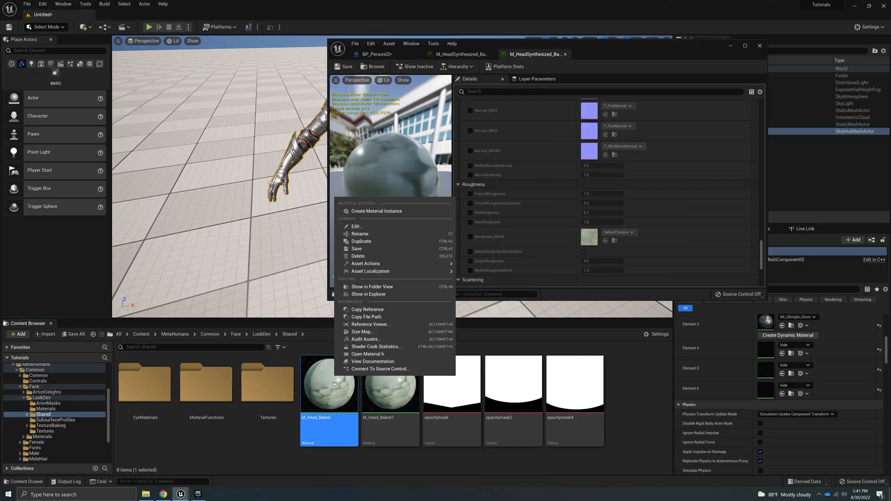
{"action": "left_click", "coordinate": [365, 242]}
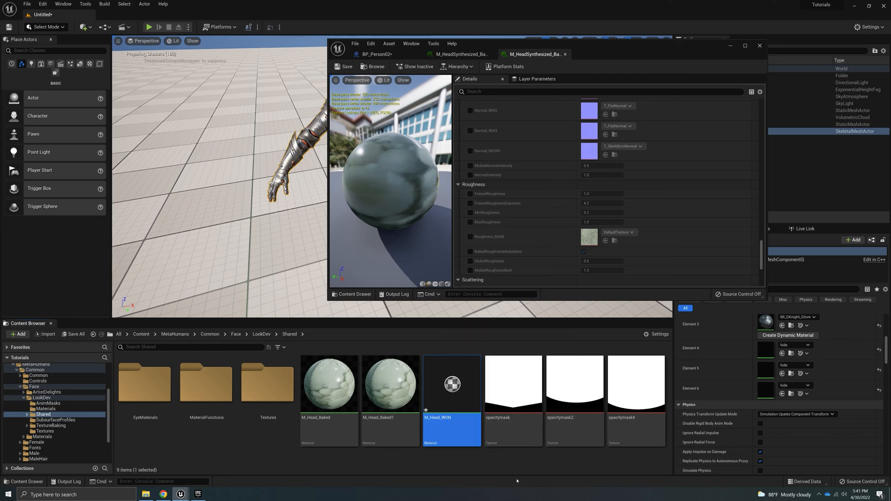
{"action": "mouse_move", "coordinate": [454, 385]}
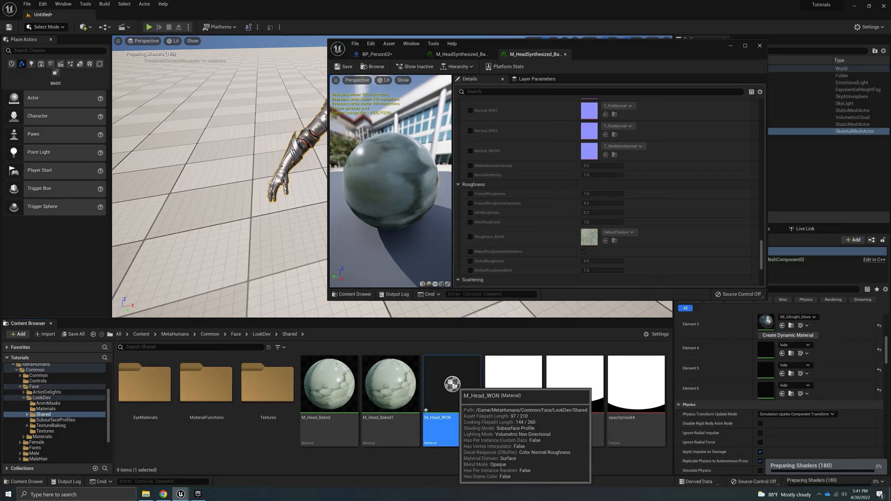
{"action": "double_click", "coordinate": [453, 384]}
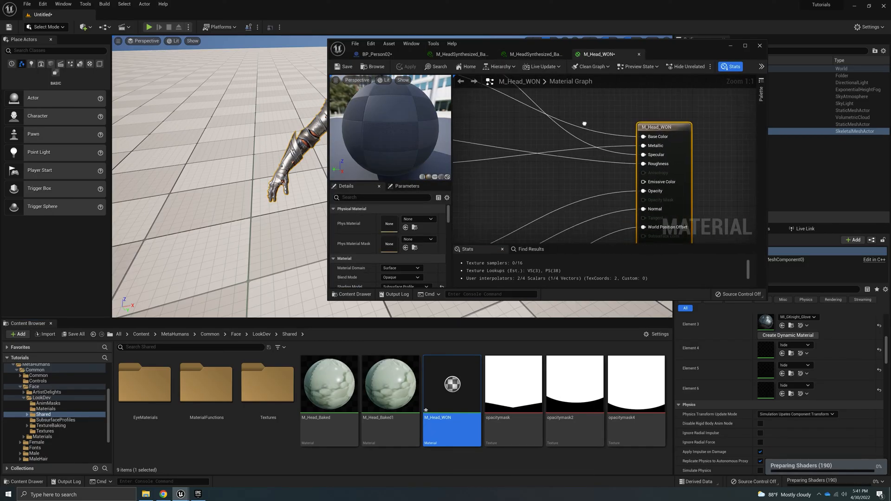
Step: Set the blend mode of the M_Head_WON material to Masked
{"action": "scroll", "coordinate": [587, 154], "scroll_direction": "up", "scroll_amount": 2}
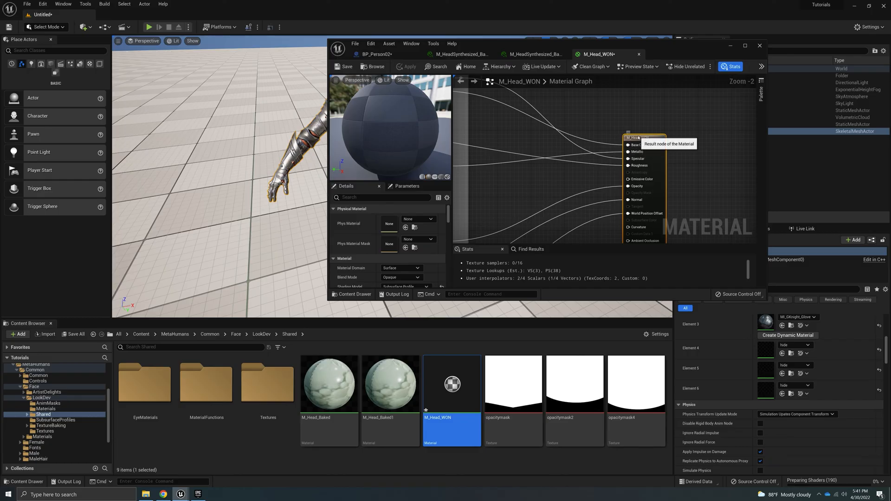
{"action": "left_click_drag", "start_coordinate": [638, 138], "coordinate": [613, 98]}
{"action": "right_click_drag", "start_coordinate": [645, 107], "coordinate": [648, 134]}
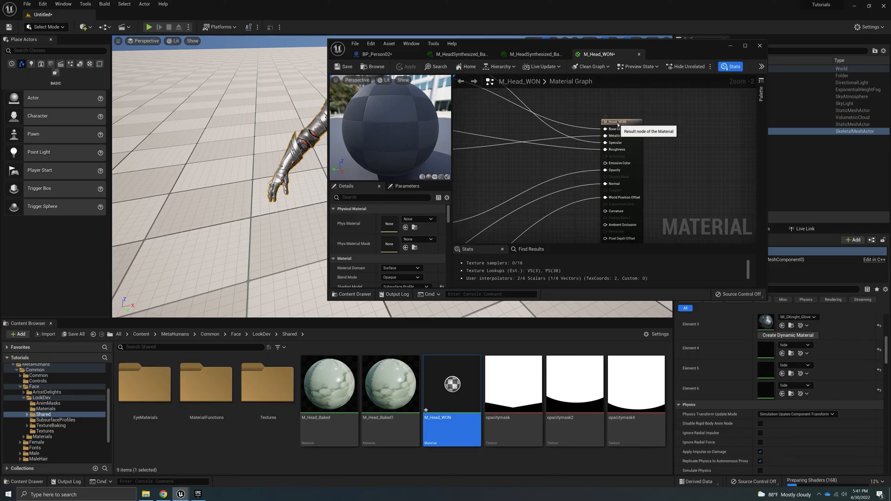
{"action": "left_click", "coordinate": [418, 278]}
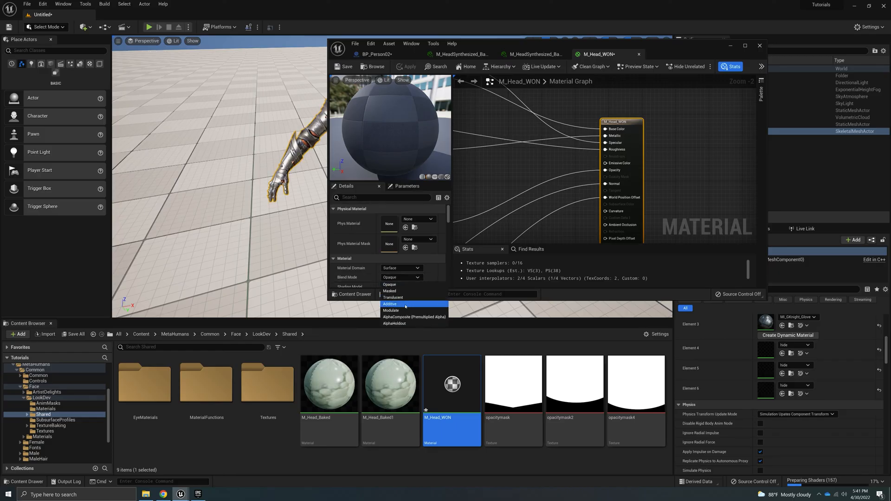
{"action": "left_click", "coordinate": [417, 291]}
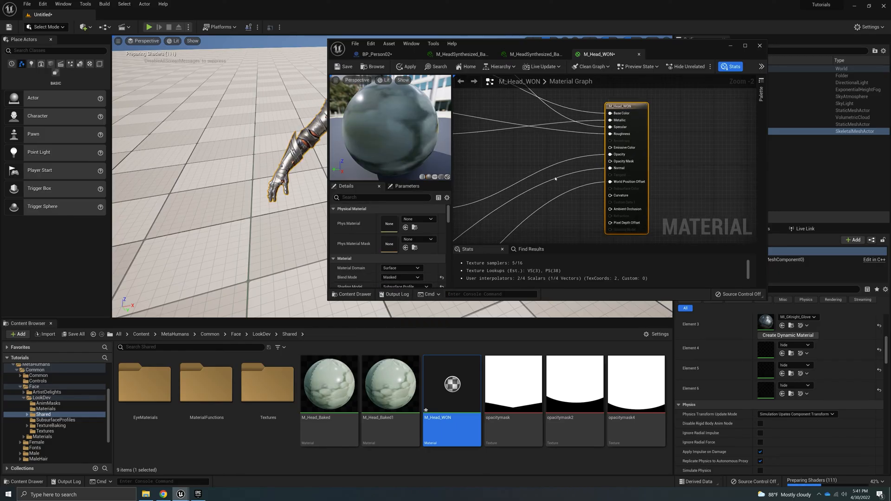
Step: Add the opacitymask4 texture to the material graph and connect its RGB output to M_Head_WON's Opacity Mask
{"action": "right_click_drag", "start_coordinate": [554, 184], "coordinate": [562, 183]}
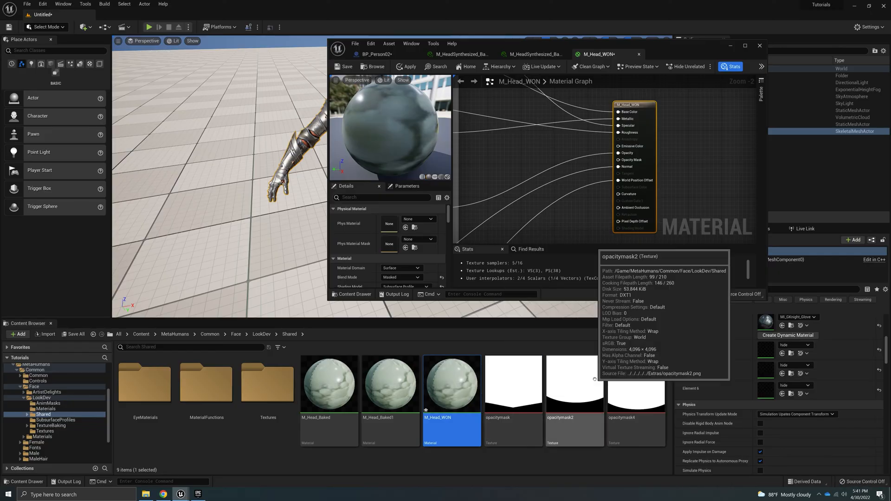
{"action": "left_click_drag", "start_coordinate": [636, 387], "coordinate": [530, 173]}
{"action": "right_click_drag", "start_coordinate": [558, 177], "coordinate": [588, 205]}
{"action": "left_click_drag", "start_coordinate": [587, 206], "coordinate": [554, 180]}
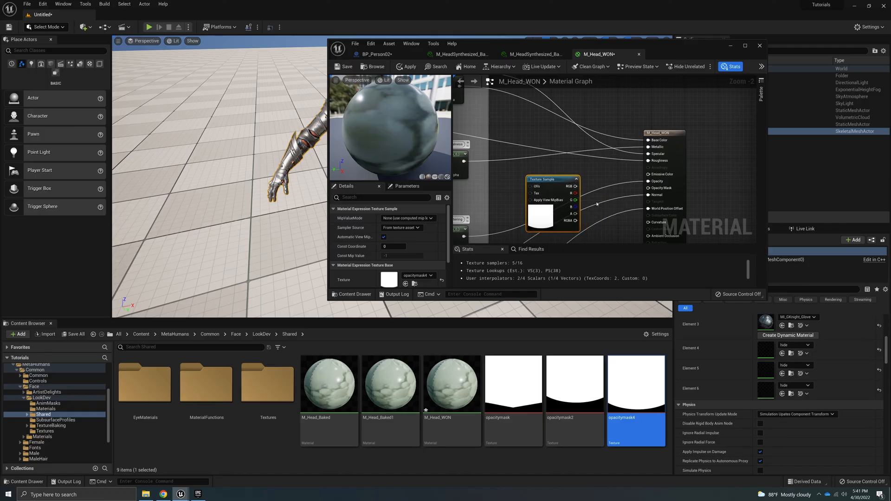
{"action": "right_click_drag", "start_coordinate": [593, 199], "coordinate": [577, 186]}
{"action": "scroll", "coordinate": [596, 217], "scroll_direction": "up", "scroll_amount": 1}
{"action": "left_click_drag", "start_coordinate": [555, 171], "coordinate": [642, 173]}
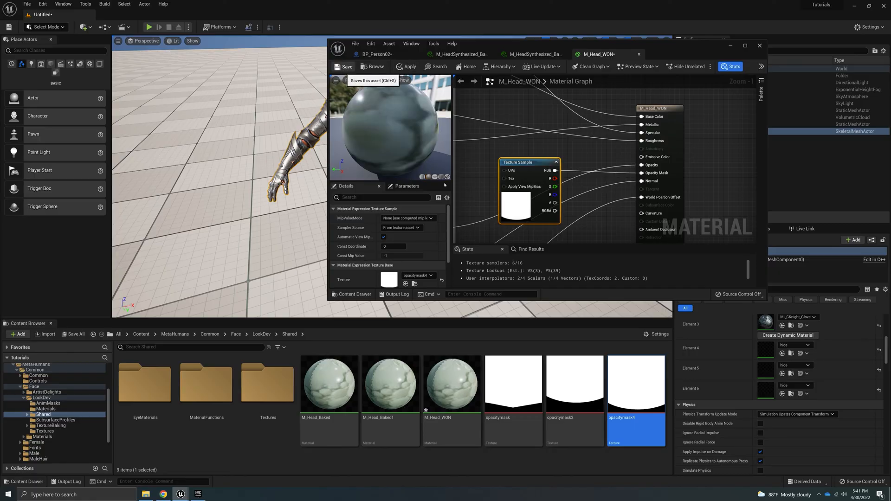
Step: From BP_Person02, open the Face component's Element 0 head material instance and open its parent, M_HeadSynthesized_Baked
{"action": "left_click", "coordinate": [377, 54]}
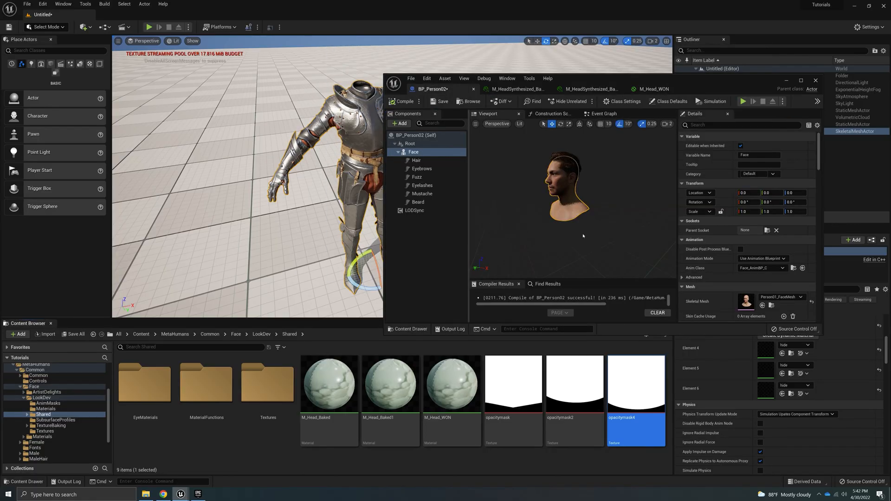
{"action": "scroll", "coordinate": [764, 271], "scroll_direction": "down", "scroll_amount": 7}
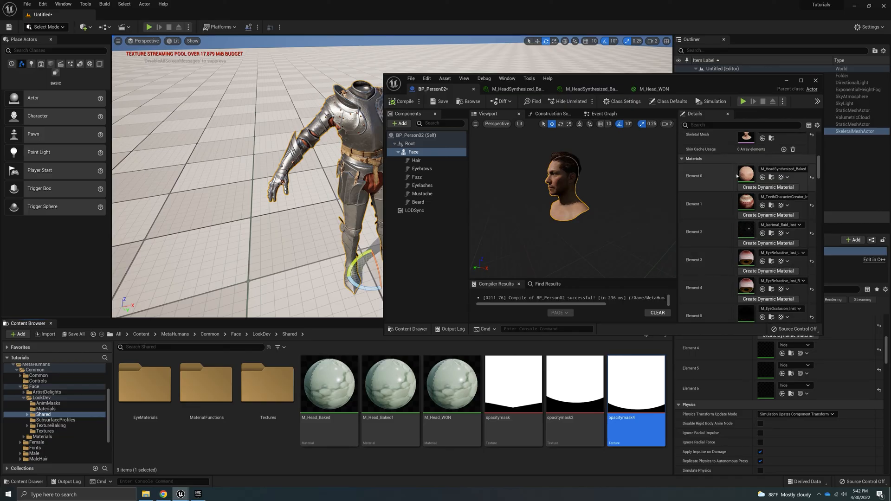
{"action": "double_click", "coordinate": [746, 174]}
{"action": "scroll", "coordinate": [810, 290], "scroll_direction": "down", "scroll_amount": 10}
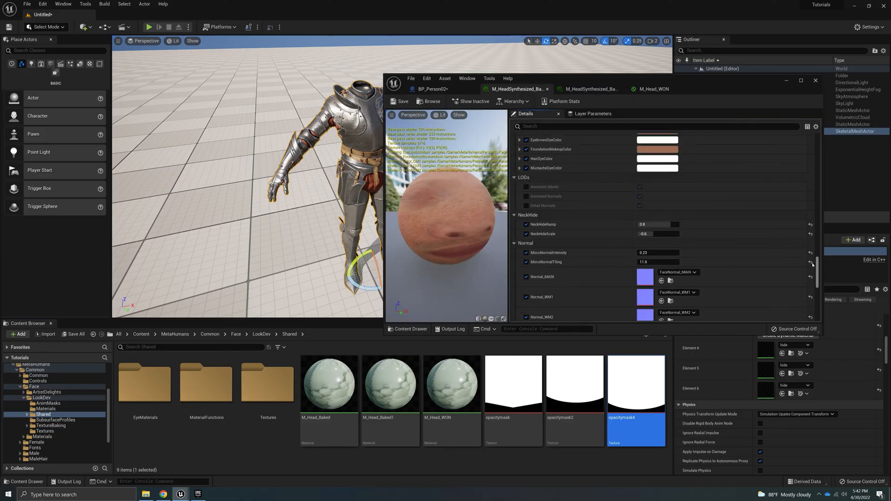
{"action": "double_click", "coordinate": [646, 253]}
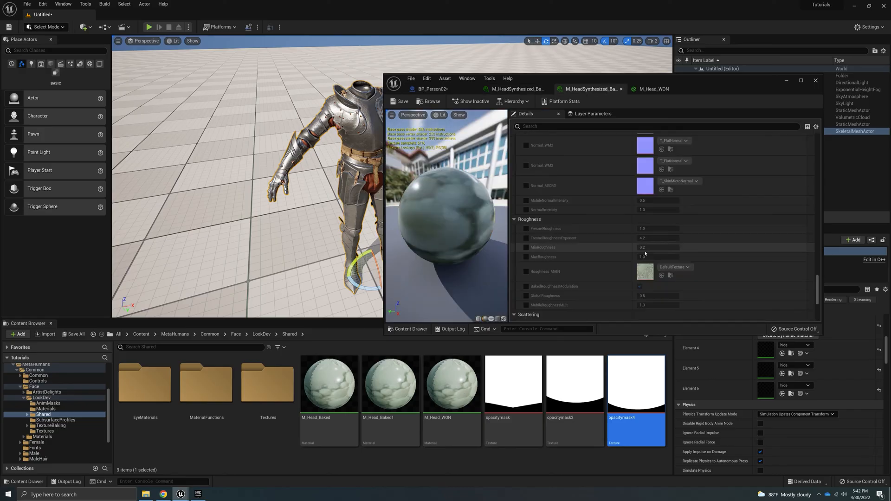
Step: Set the parent of M_HeadSynthesized_Baked to M_Head_WON and inspect the head's neck in BP_Person02
{"action": "scroll", "coordinate": [766, 248], "scroll_direction": "down", "scroll_amount": 5}
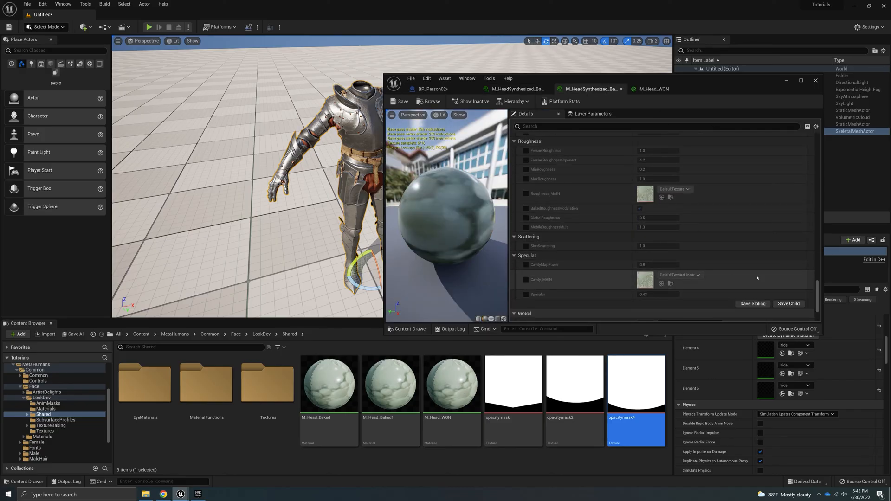
{"action": "scroll", "coordinate": [814, 315], "scroll_direction": "down", "scroll_amount": 5}
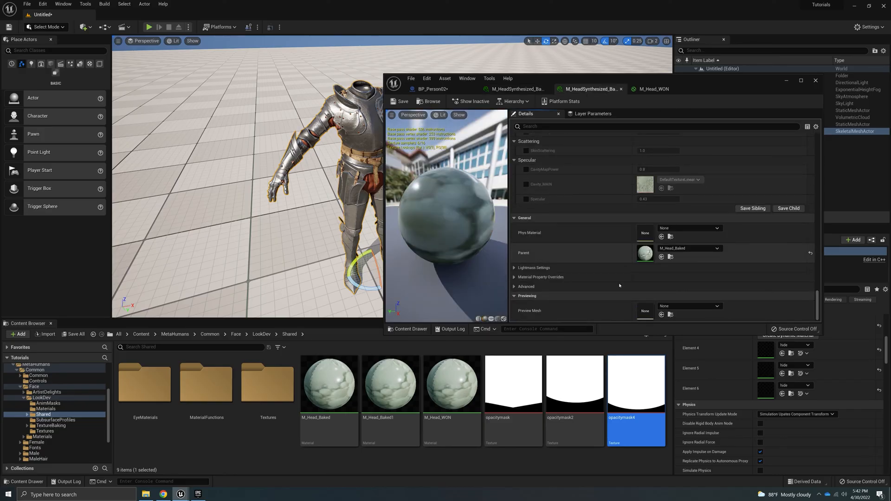
{"action": "left_click", "coordinate": [448, 396]}
{"action": "left_click_drag", "start_coordinate": [448, 396], "coordinate": [647, 251]}
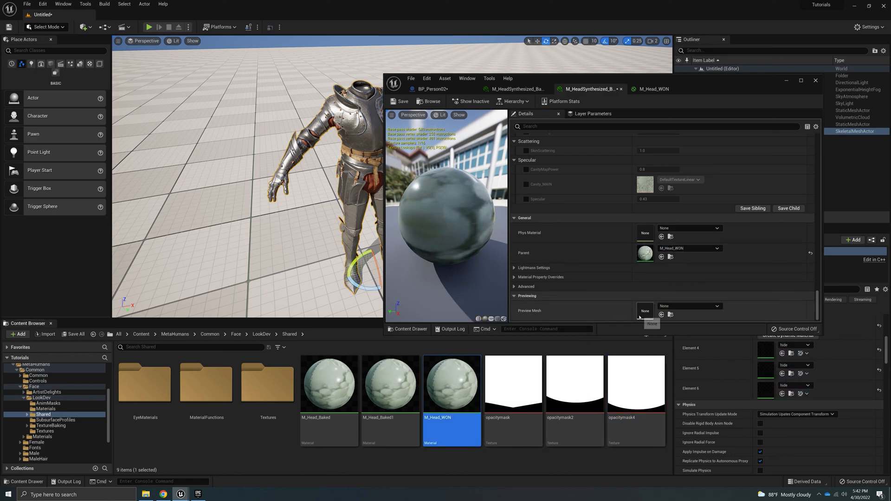
{"action": "left_click", "coordinate": [426, 92]}
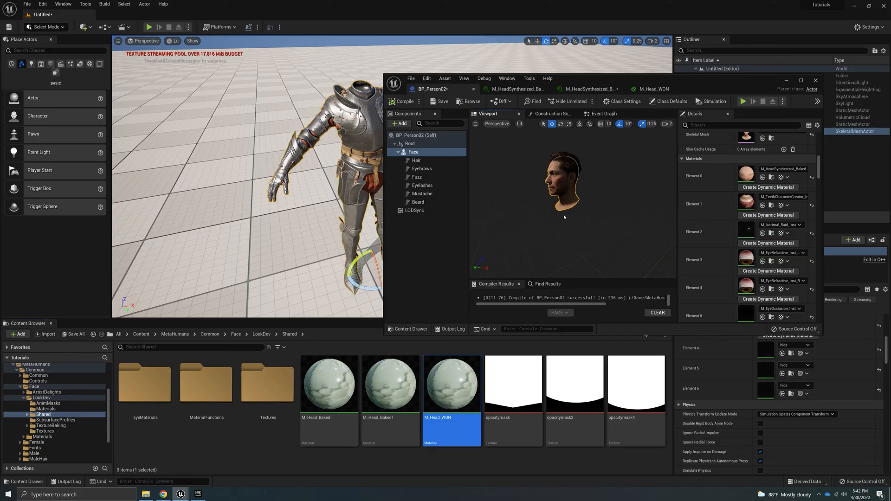
{"action": "right_click_drag", "start_coordinate": [554, 190], "coordinate": [645, 190]}
{"action": "right_click_drag", "start_coordinate": [573, 190], "coordinate": [622, 190]}
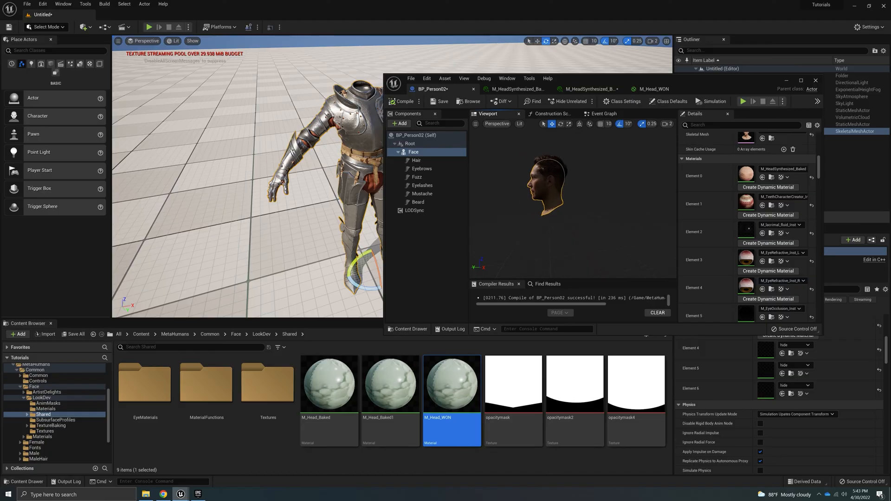
{"action": "scroll", "coordinate": [586, 196], "scroll_direction": "up", "scroll_amount": 3}
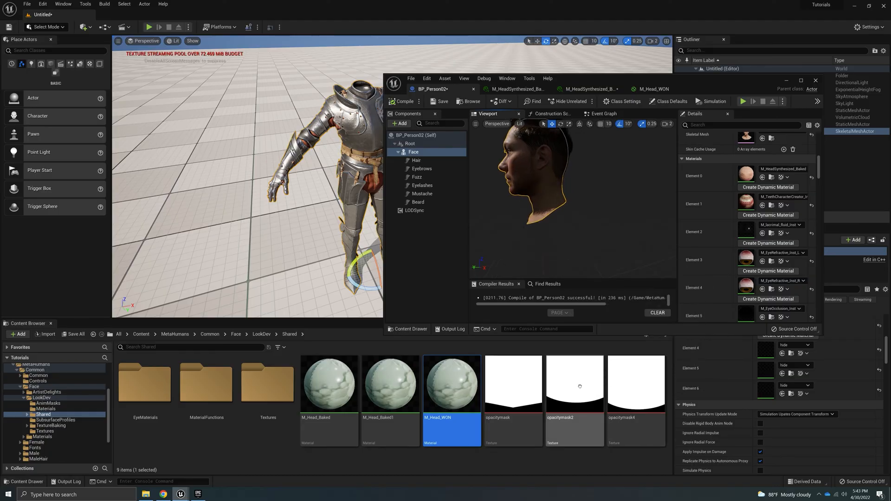
Step: Try opacitymask2 as the texture of M_Head_WON's Texture Sample and check the neck in BP_Person02
{"action": "left_click", "coordinate": [580, 386]}
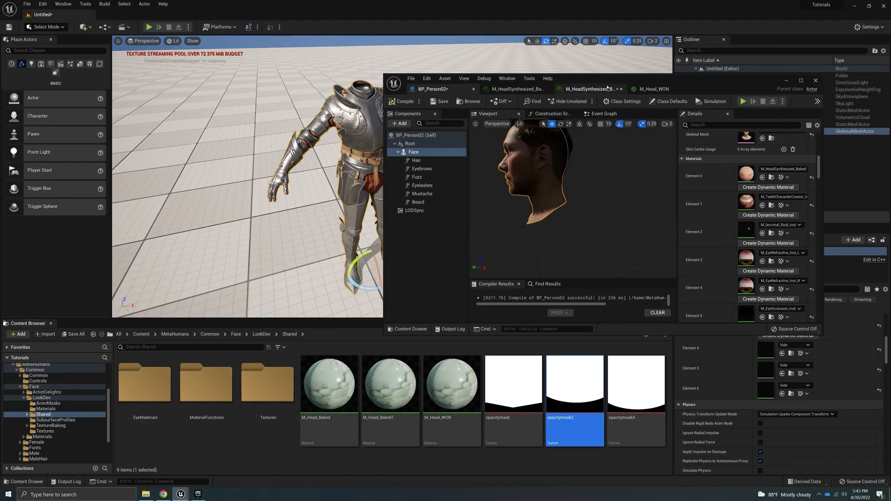
{"action": "left_click", "coordinate": [647, 90]}
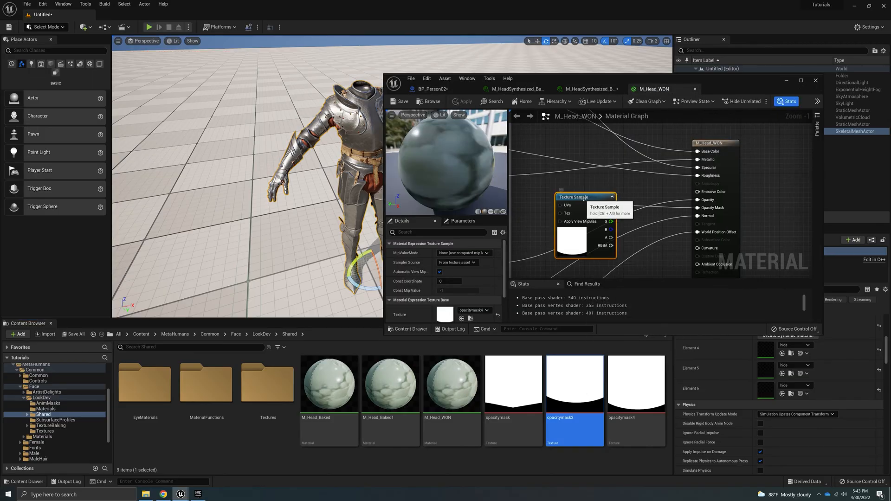
{"action": "scroll", "coordinate": [504, 272], "scroll_direction": "down", "scroll_amount": 1}
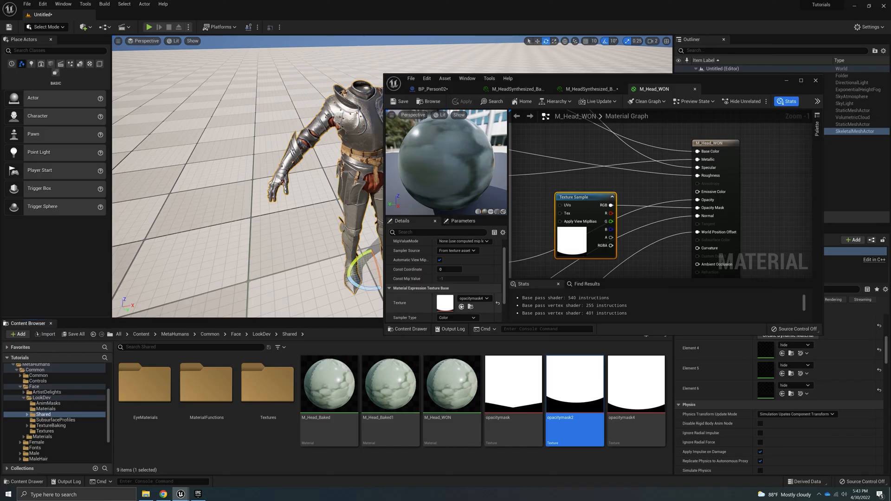
{"action": "left_click", "coordinate": [461, 307]}
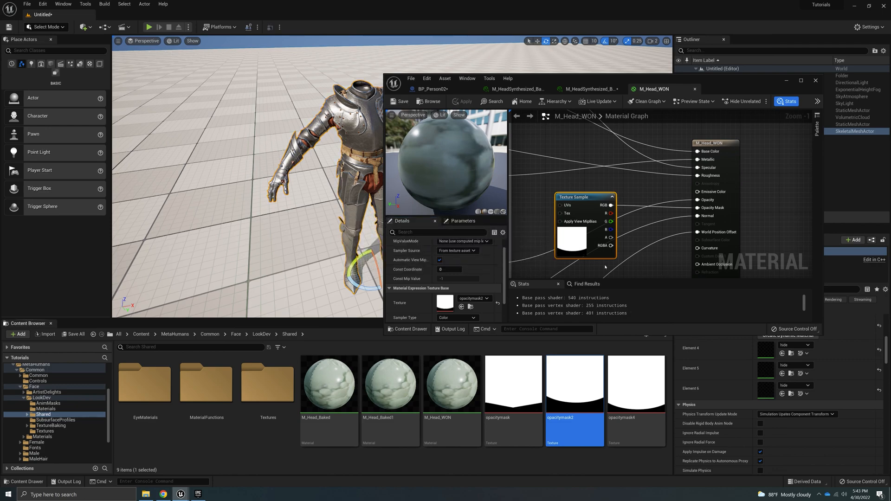
{"action": "left_click", "coordinate": [454, 90]}
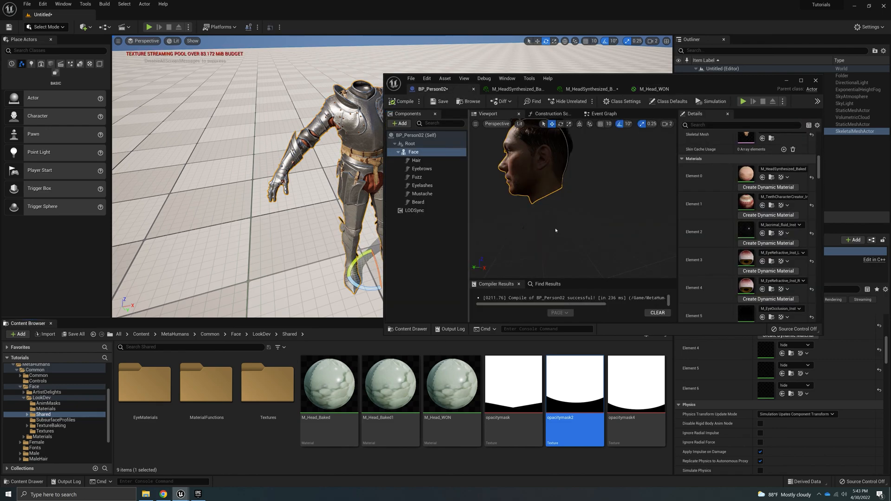
{"action": "left_click_drag", "start_coordinate": [539, 230], "coordinate": [513, 266], "text": "alt"}
Step: Assign the opacitymask texture to M_Head_WON's Texture Sample and check the neck cut-off in BP_Person02
{"action": "left_click", "coordinate": [640, 92]}
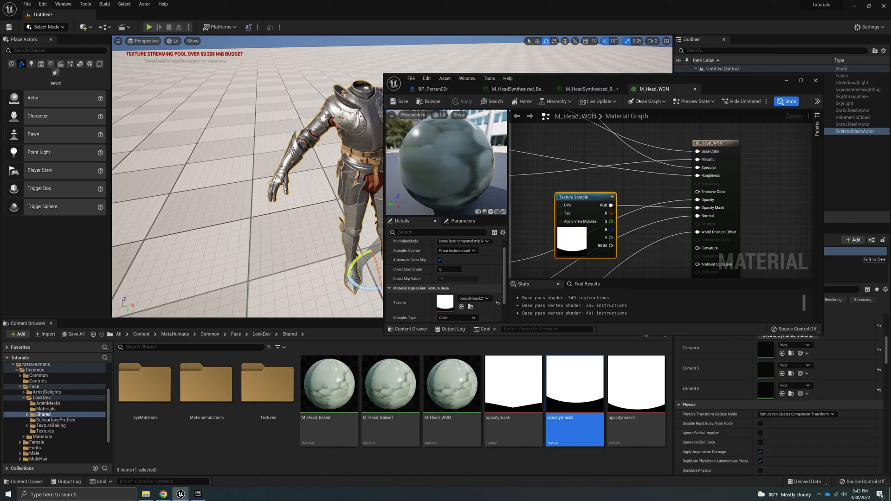
{"action": "left_click", "coordinate": [513, 385]}
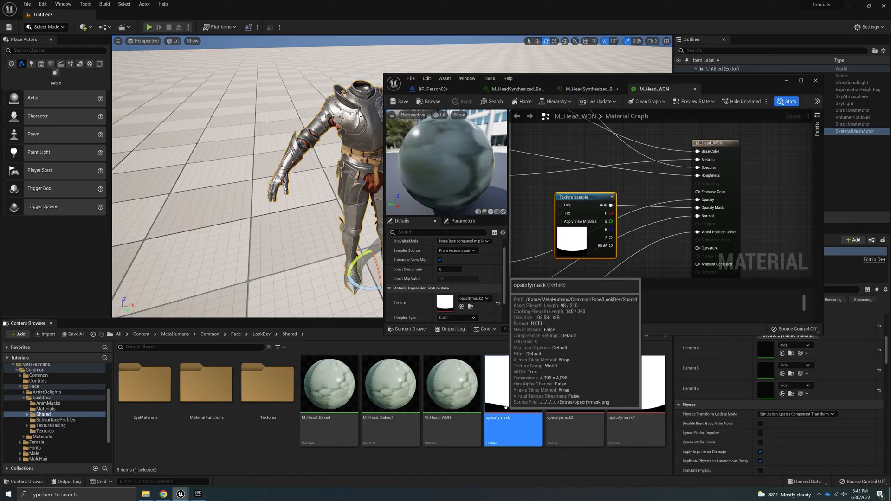
{"action": "left_click", "coordinate": [461, 307]}
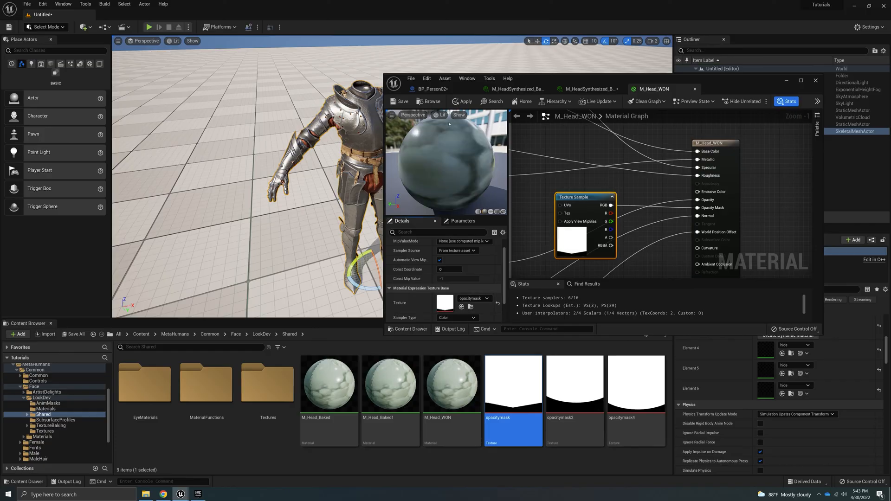
{"action": "left_click", "coordinate": [443, 92]}
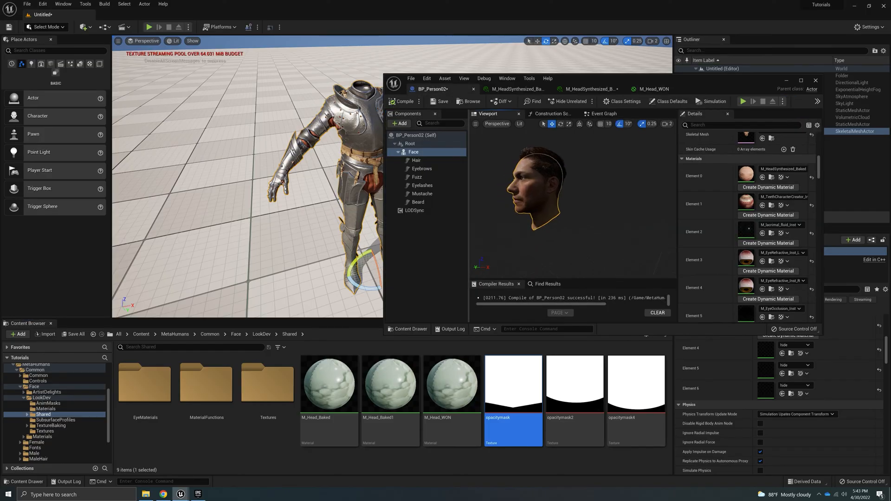
{"action": "left_click_drag", "start_coordinate": [573, 199], "coordinate": [599, 200], "text": "alt"}
{"action": "scroll", "coordinate": [573, 199], "scroll_direction": "down", "scroll_amount": 4}
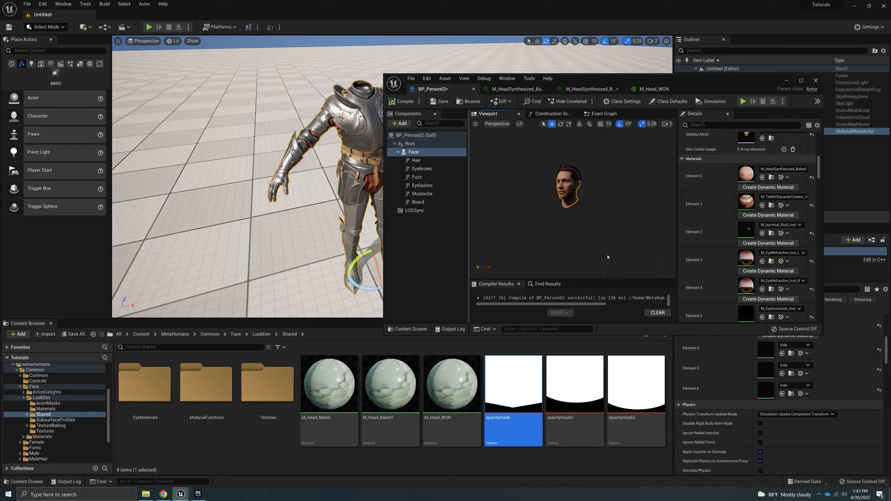
{"action": "right_click_drag", "start_coordinate": [599, 200], "coordinate": [603, 200]}
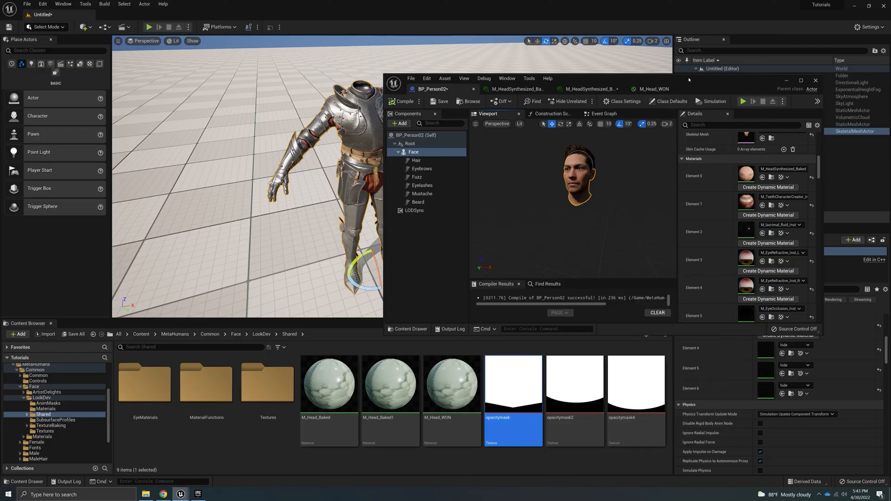
Step: Move the blueprint editor aside to uncover the knight and open the MetaHumans WarriorFP folder in the content browser
{"action": "left_click_drag", "start_coordinate": [689, 80], "coordinate": [762, 59]}
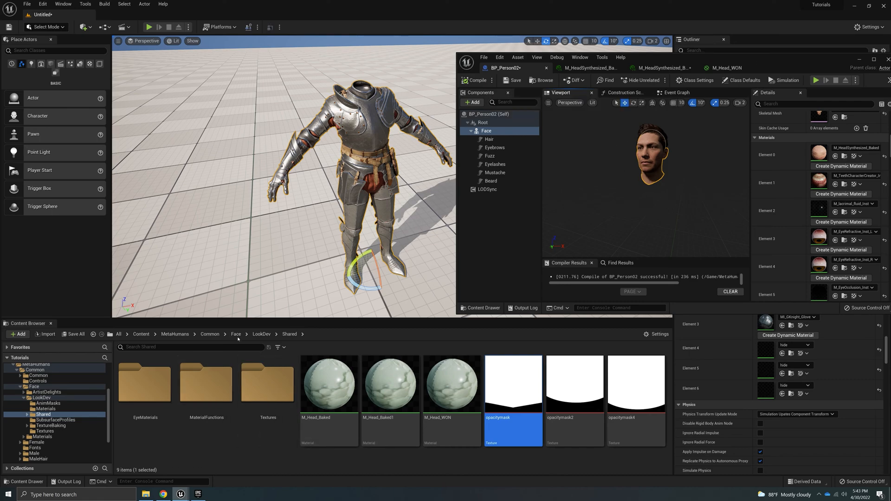
{"action": "left_click", "coordinate": [175, 334]}
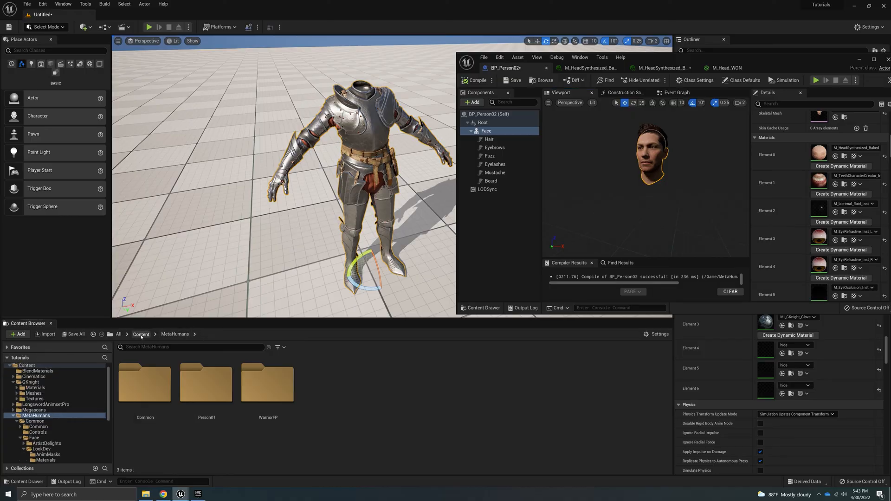
{"action": "double_click", "coordinate": [267, 385]}
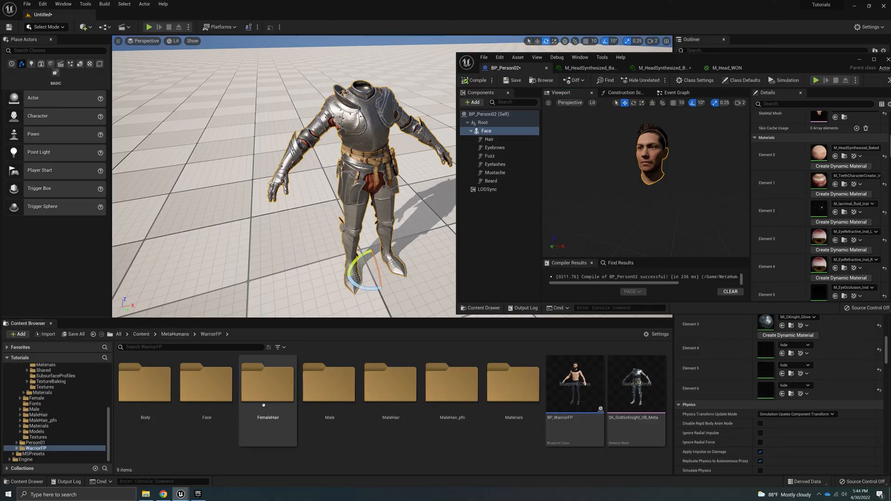
Step: Create an Actor blueprint class named BP_Person_warrior in the MetaHumans Person01 folder and open it
{"action": "left_click", "coordinate": [634, 374]}
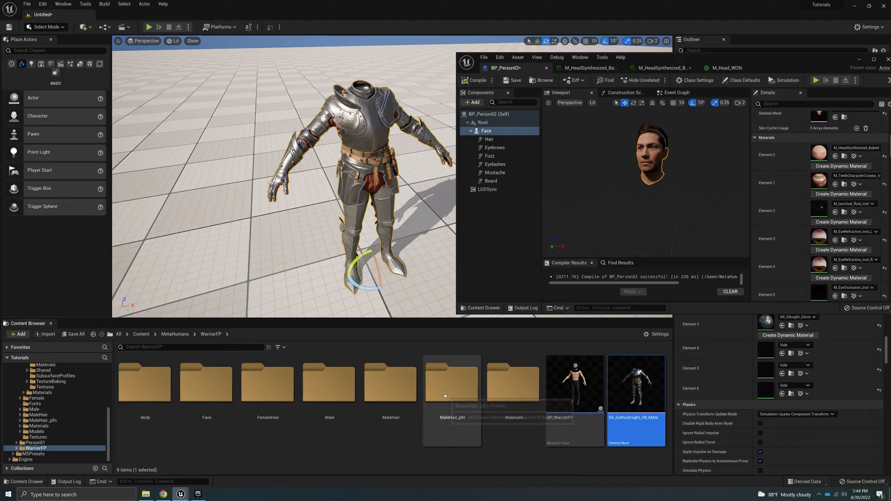
{"action": "left_click", "coordinate": [175, 335]}
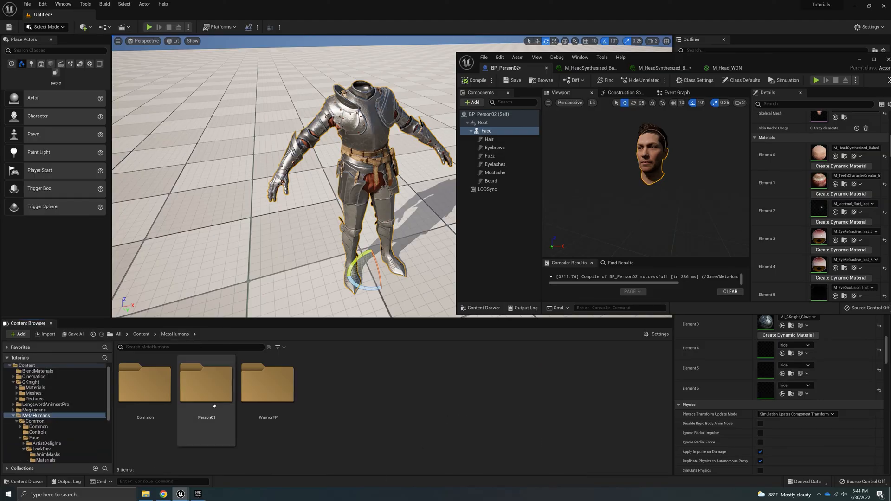
{"action": "double_click", "coordinate": [207, 383]}
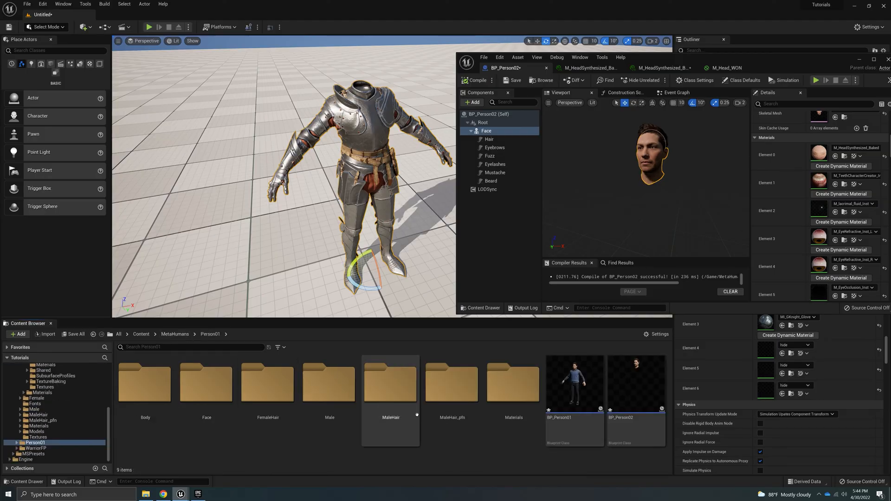
{"action": "right_click", "coordinate": [454, 464]}
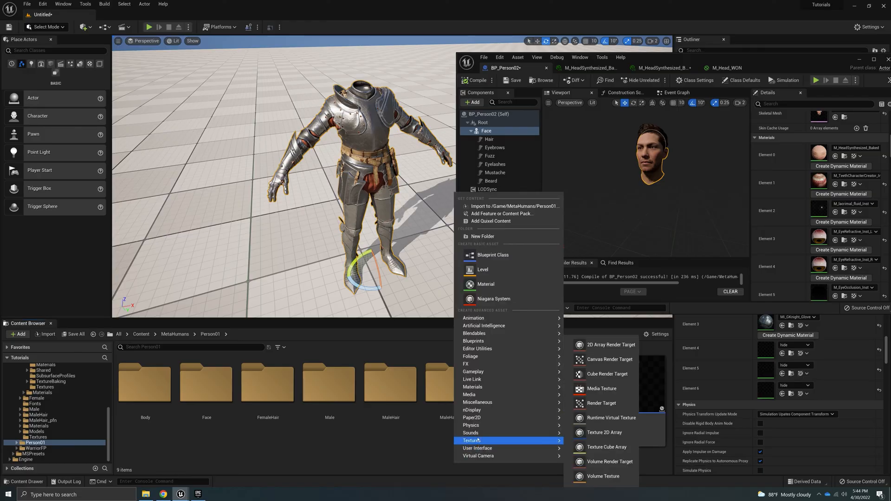
{"action": "left_click", "coordinate": [494, 255]}
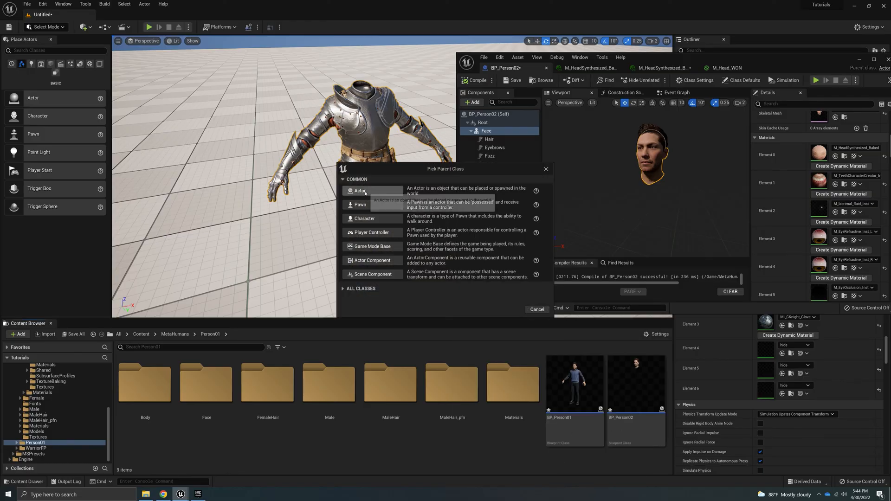
{"action": "left_click", "coordinate": [362, 191]}
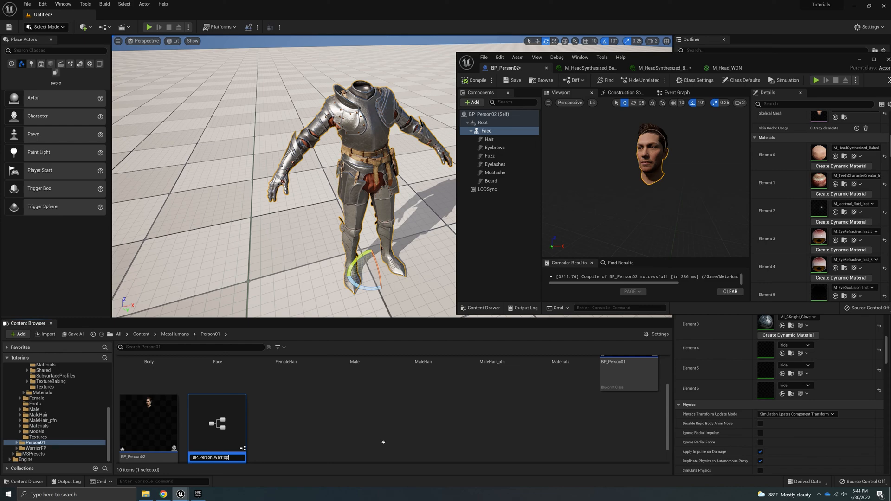
{"action": "key", "text": "Return"}
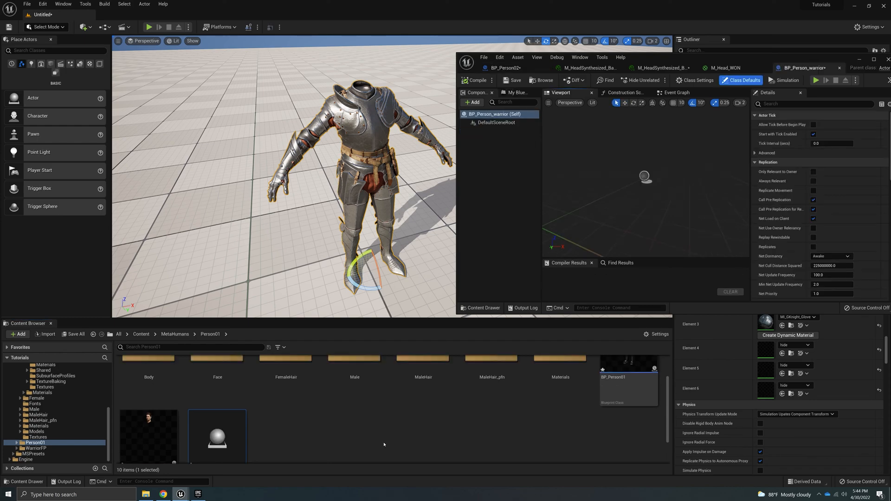
Step: Add the SK_GothicKnight_VB_Meta skeletal mesh from the WarriorFP folder as a component of BP_Person_warrior
{"action": "left_click_drag", "start_coordinate": [795, 59], "coordinate": [688, 122]}
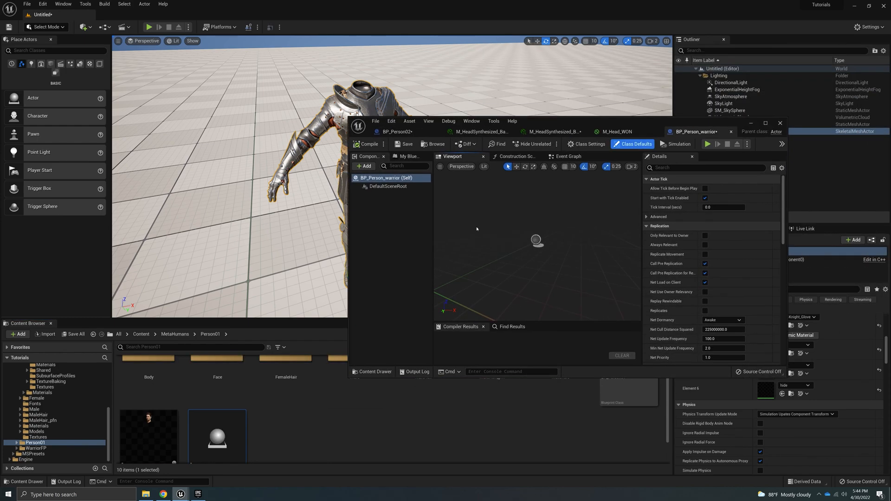
{"action": "left_click", "coordinate": [416, 133]}
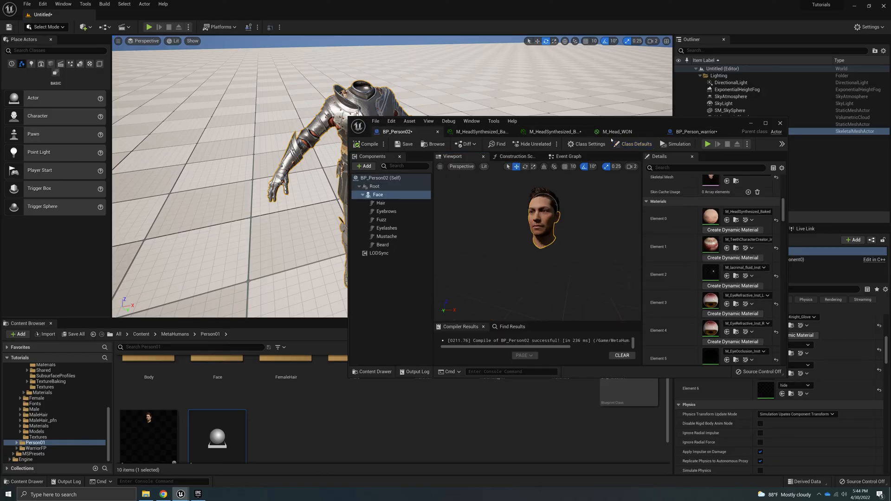
{"action": "left_click", "coordinate": [638, 132]}
{"action": "left_click", "coordinate": [681, 133]}
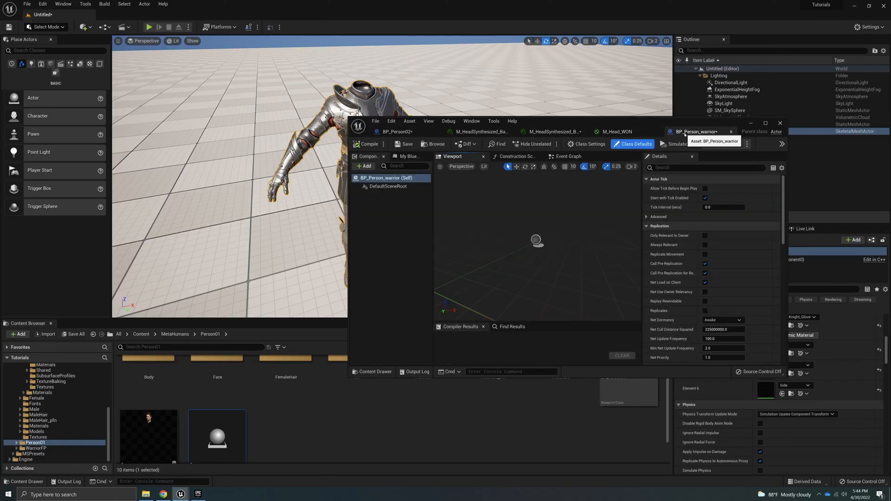
{"action": "left_click_drag", "start_coordinate": [684, 123], "coordinate": [784, 110]}
{"action": "right_click_drag", "start_coordinate": [493, 403], "coordinate": [493, 444]}
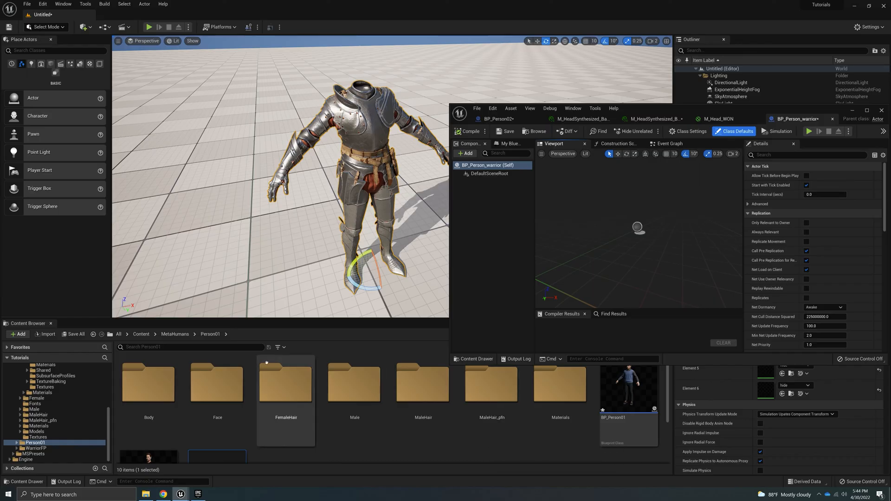
{"action": "left_click", "coordinate": [175, 334]}
{"action": "left_click", "coordinate": [265, 395]}
{"action": "double_click", "coordinate": [265, 396]}
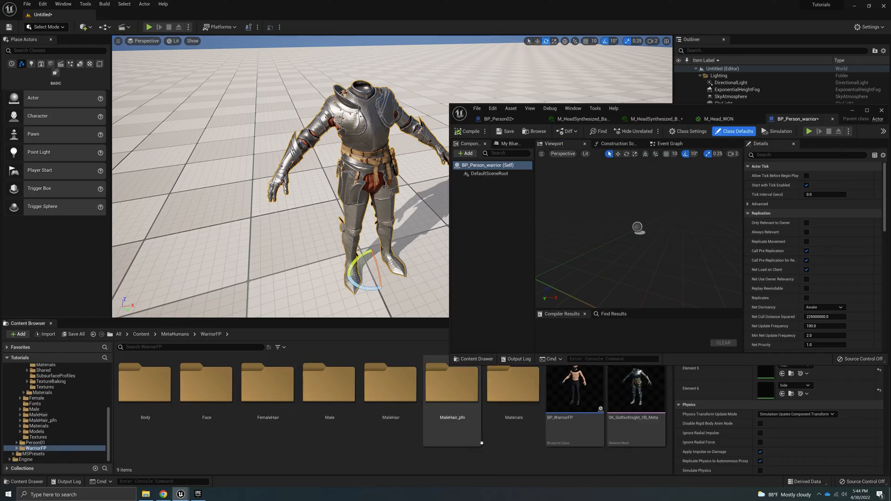
{"action": "left_click", "coordinate": [636, 390]}
{"action": "left_click_drag", "start_coordinate": [423, 281], "coordinate": [487, 204]}
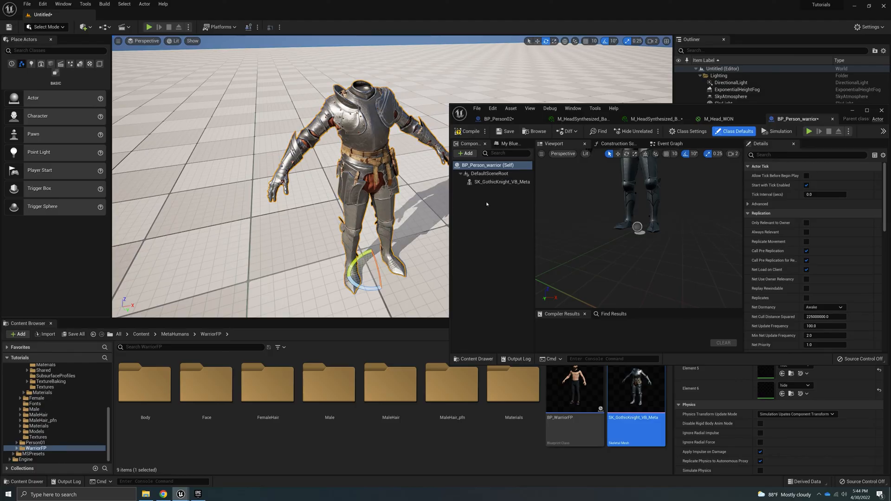
Step: Make SK_GothicKnight_VB_Meta the root component of BP_Person_warrior in place of DefaultSceneRoot
{"action": "right_click_drag", "start_coordinate": [609, 224], "coordinate": [621, 191]}
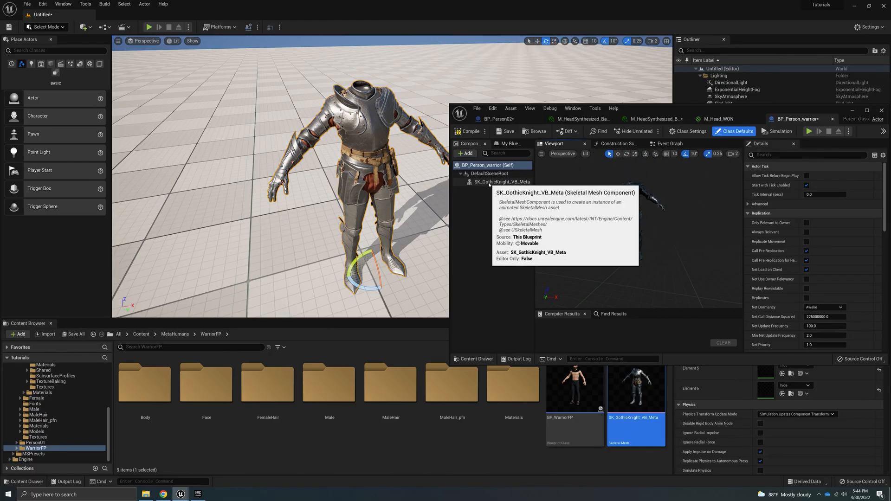
{"action": "left_click_drag", "start_coordinate": [489, 182], "coordinate": [484, 176]}
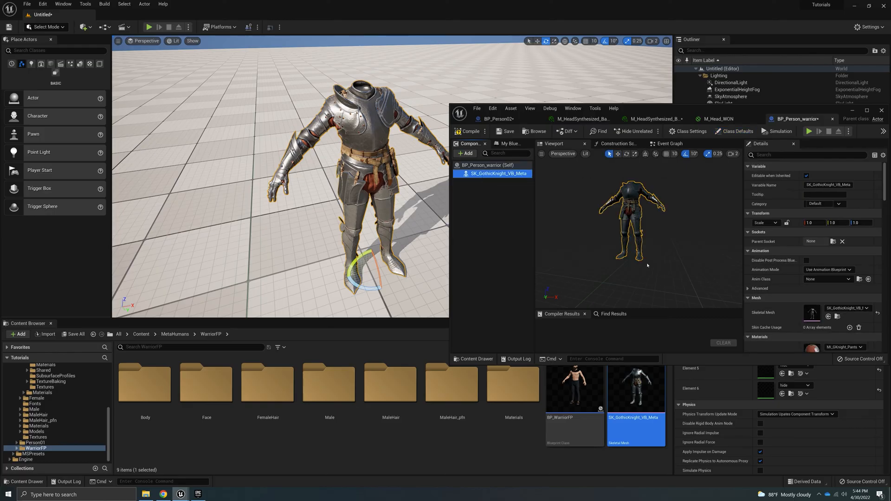
{"action": "mouse_move", "coordinate": [644, 242]}
{"action": "right_mouse_down"}
{"action": "mouse_move", "coordinate": [635, 214]}
{"action": "mouse_move", "coordinate": [637, 256]}
{"action": "mouse_move", "coordinate": [641, 232]}
{"action": "right_mouse_up"}
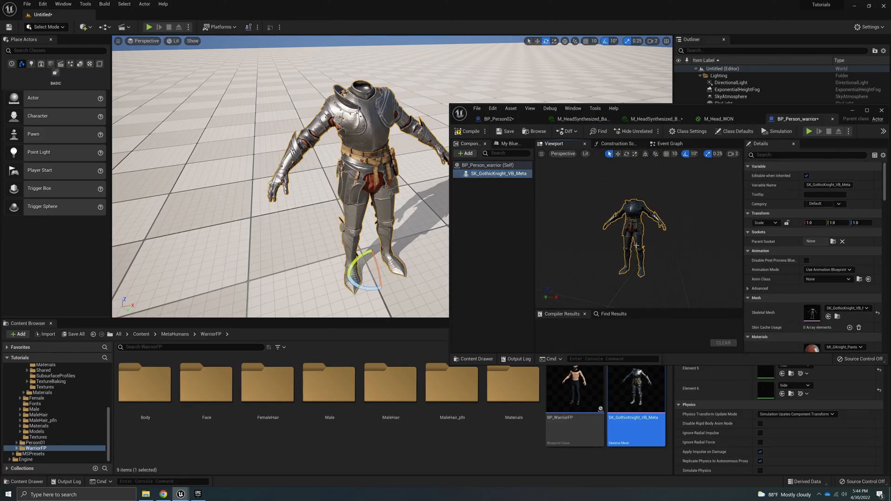
Step: Find BP_Person02 in the MetaHumans Person01 folder and open it in the blueprint editor
{"action": "left_click", "coordinate": [175, 334]}
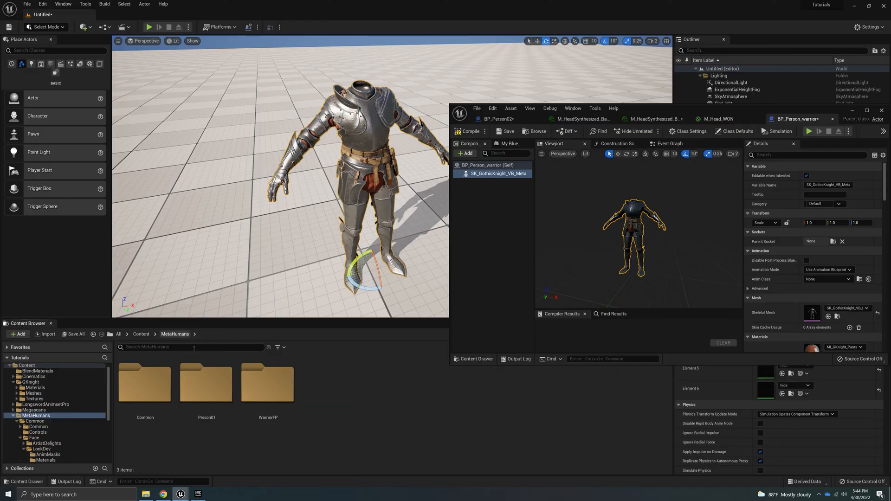
{"action": "double_click", "coordinate": [206, 383]}
{"action": "left_click", "coordinate": [491, 409]}
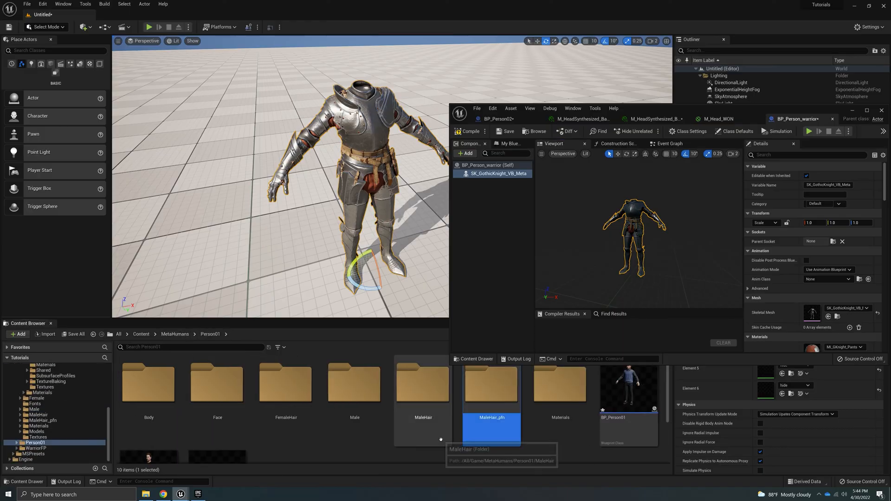
{"action": "scroll", "coordinate": [358, 441], "scroll_direction": "down", "scroll_amount": 1}
{"action": "left_click", "coordinate": [146, 409]}
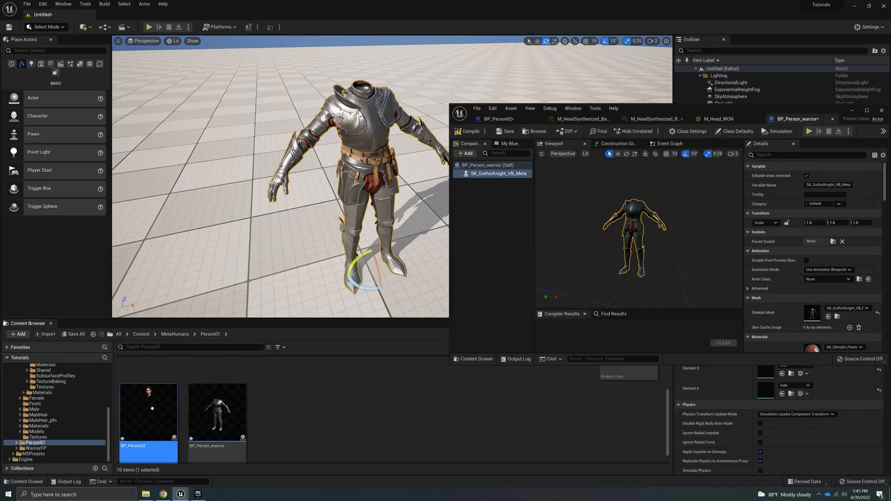
{"action": "left_click_drag", "start_coordinate": [162, 411], "coordinate": [483, 192]}
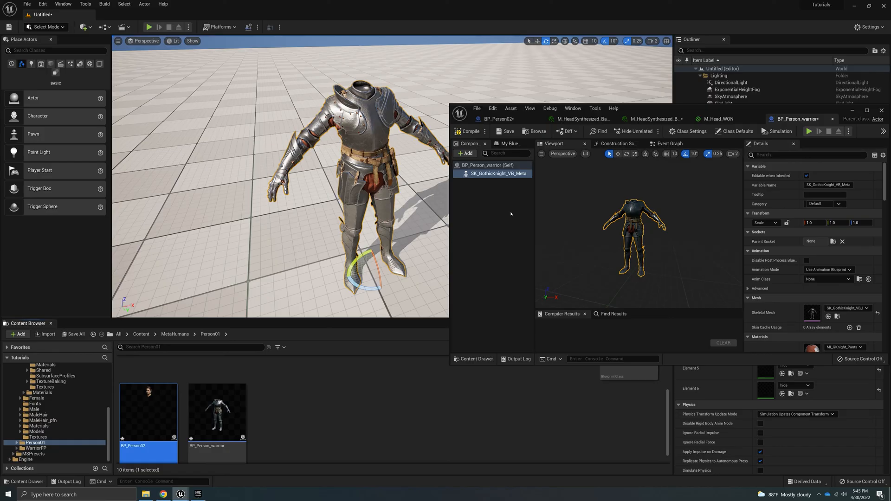
{"action": "double_click", "coordinate": [140, 431]}
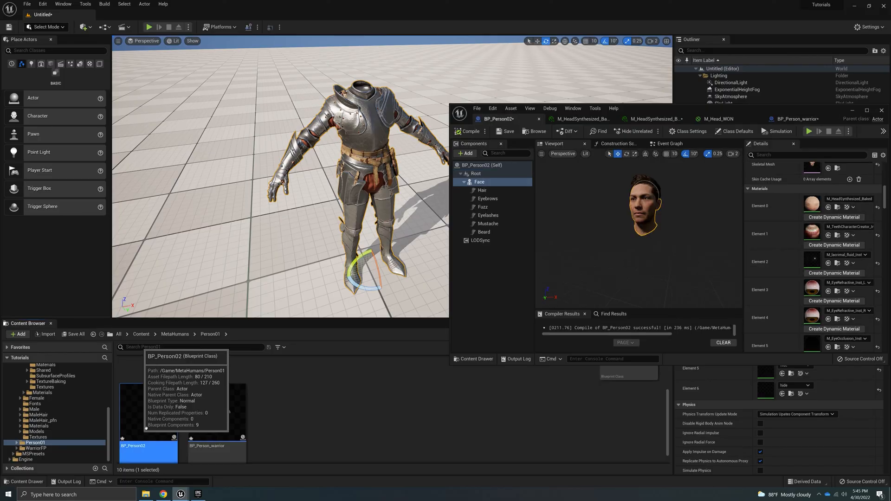
Step: Copy the Face component with all its hair components and LODSync in BP_Person02
{"action": "left_click", "coordinate": [490, 253]}
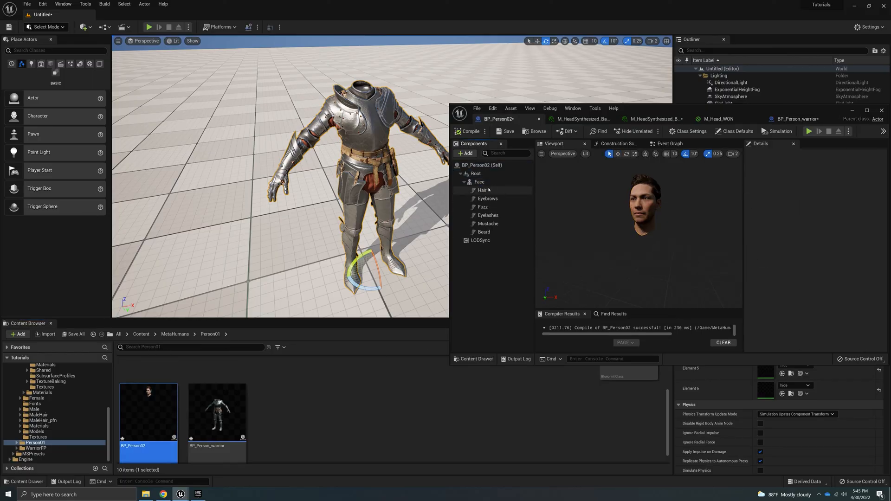
{"action": "left_click", "coordinate": [480, 182]}
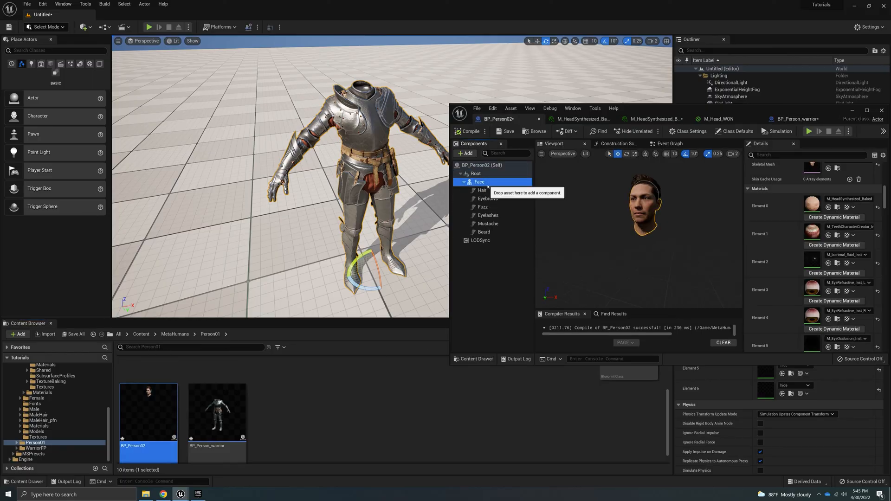
{"action": "left_click", "coordinate": [481, 240], "text": "shift"}
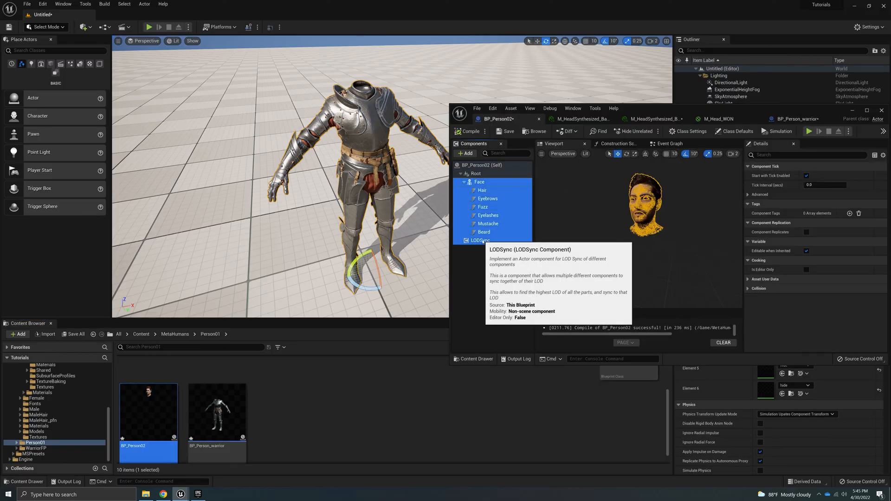
{"action": "right_click", "coordinate": [490, 206]}
{"action": "left_click", "coordinate": [509, 221]}
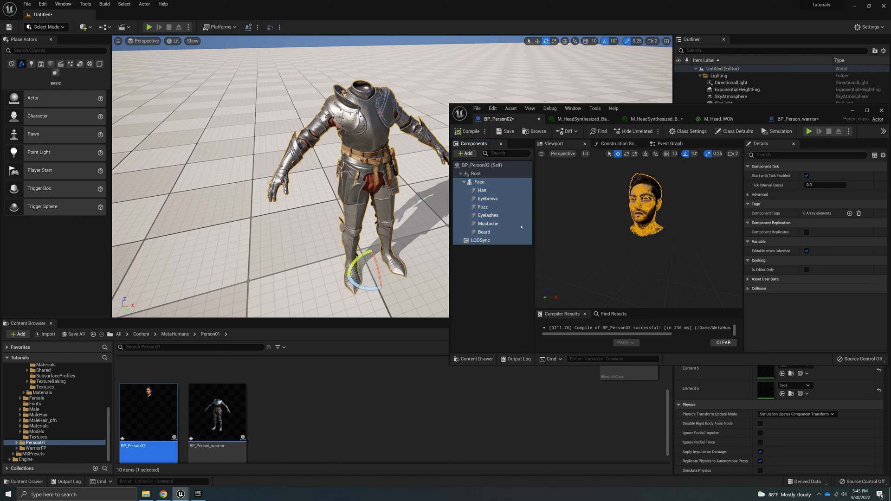
Step: Paste the copied Face, hair and LODSync components onto SK_GothicKnight_VB_Meta in BP_Person_warrior
{"action": "left_click", "coordinate": [797, 119]}
{"action": "left_click", "coordinate": [487, 190]}
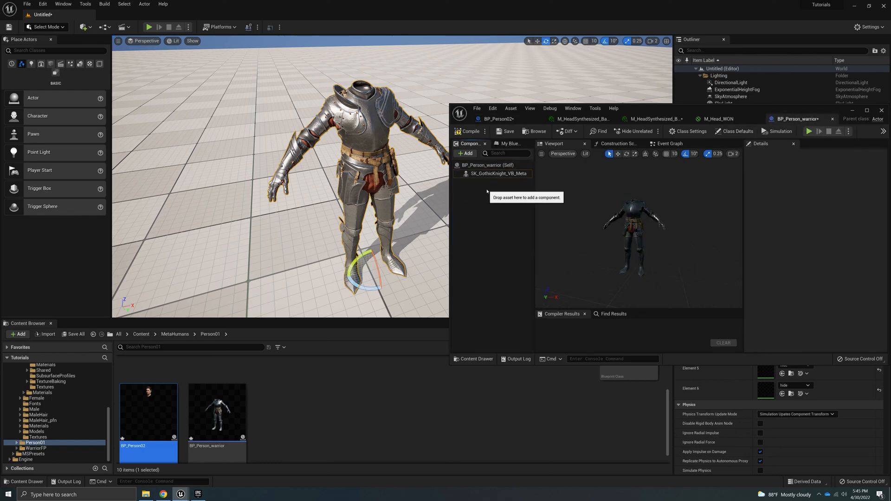
{"action": "left_click", "coordinate": [495, 174]}
{"action": "right_click", "coordinate": [496, 174]}
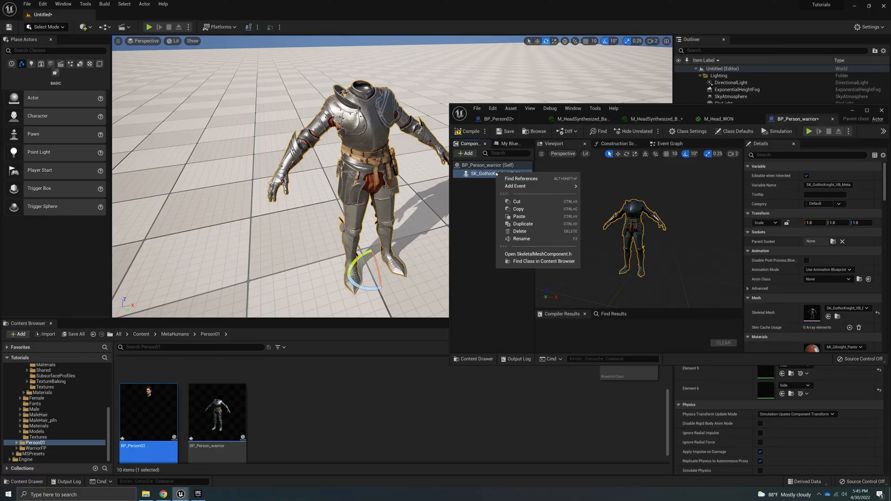
{"action": "left_click", "coordinate": [511, 222]}
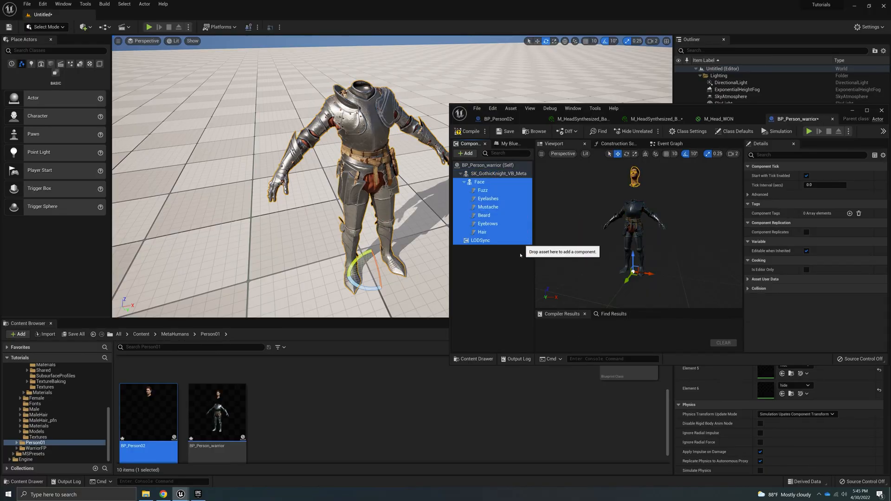
Step: Inspect from several angles how the pasted head and beard sit relative to the knight's body
{"action": "left_click", "coordinate": [501, 294]}
{"action": "right_click_drag", "start_coordinate": [651, 240], "coordinate": [712, 234]}
{"action": "key", "text": "w"}
{"action": "key", "text": "s"}
{"action": "key", "text": "a"}
{"action": "key", "text": "w"}
{"action": "key", "text": "w"}
{"action": "key", "text": "s"}
{"action": "right_click_drag", "start_coordinate": [652, 194], "coordinate": [655, 216]}
{"action": "key", "text": "s"}
{"action": "left_click", "coordinate": [484, 215]}
{"action": "key", "text": "s"}
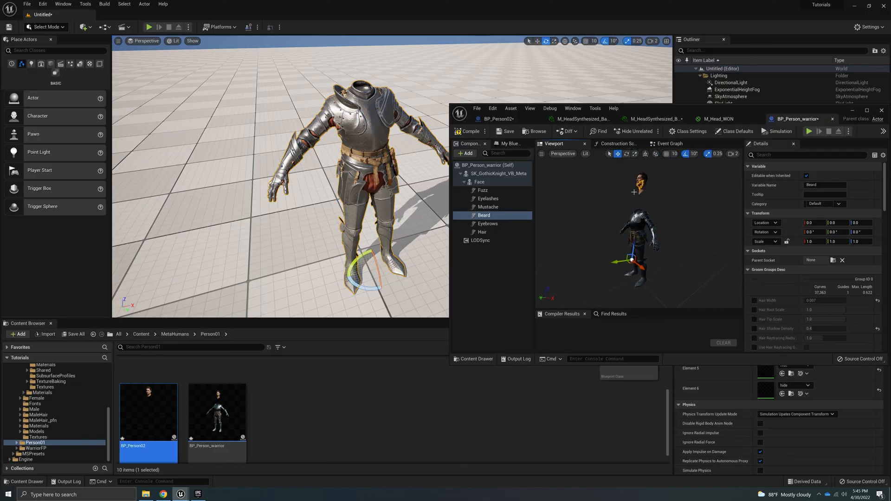
{"action": "left_click", "coordinate": [472, 312]}
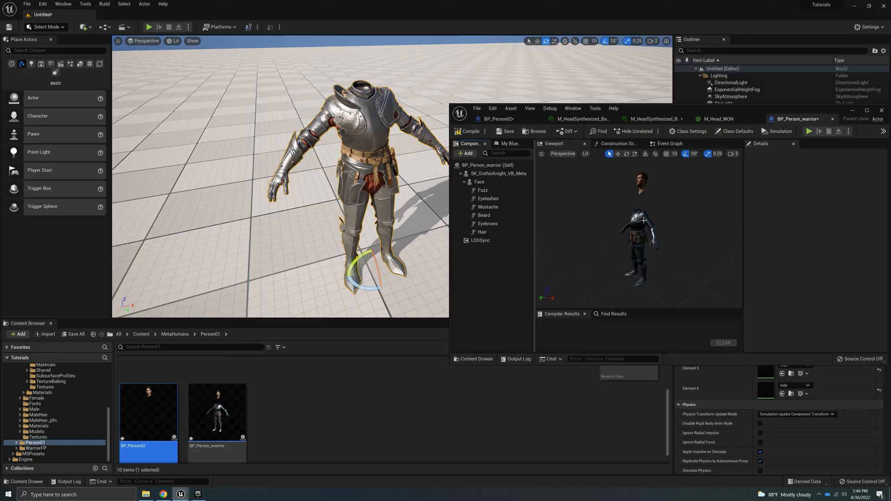
Step: Duplicate the Face component's animation blueprint Face_AnimBP as Face_AnimBP1 and open the copy
{"action": "left_click", "coordinate": [469, 184]}
{"action": "left_click_drag", "start_coordinate": [752, 119], "coordinate": [654, 120]}
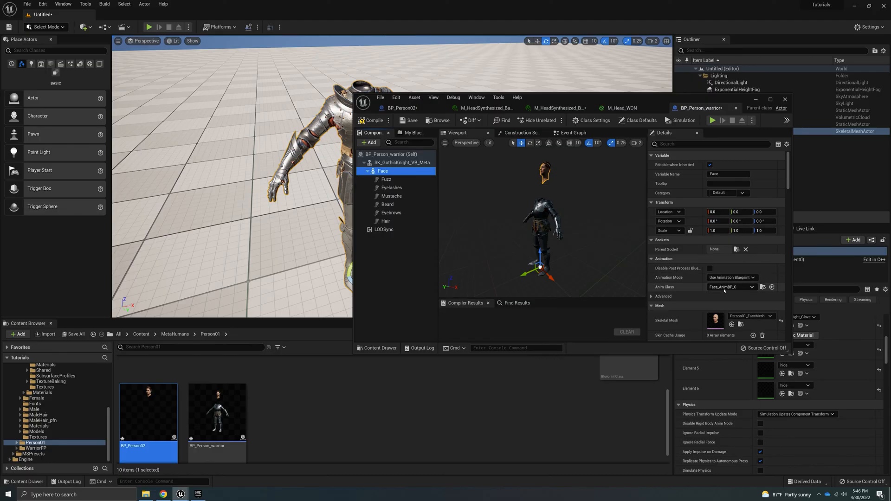
{"action": "left_click", "coordinate": [763, 287]}
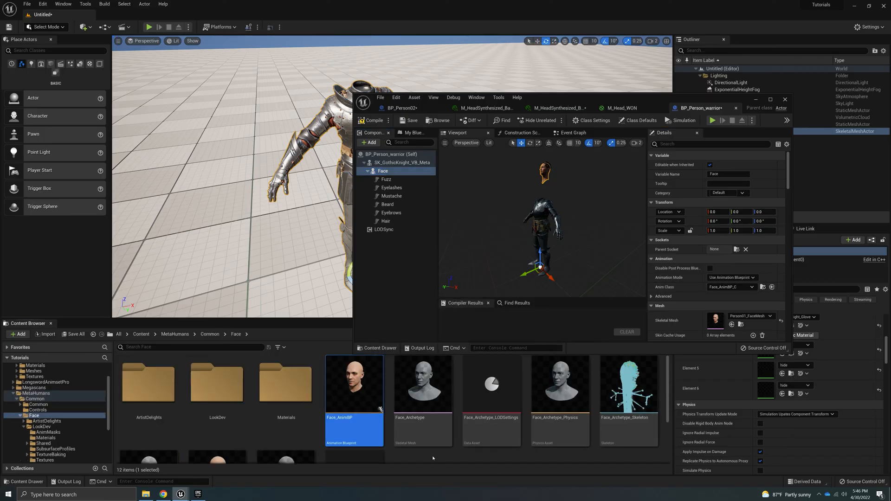
{"action": "right_click", "coordinate": [349, 402]}
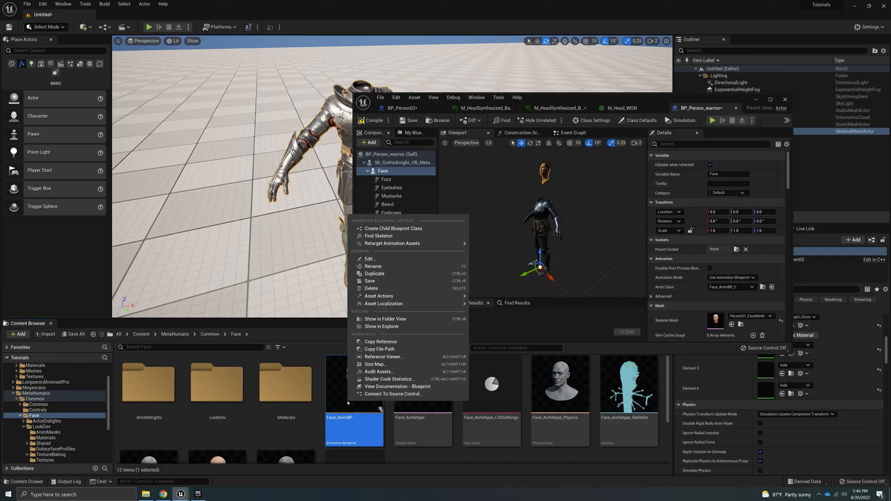
{"action": "left_click", "coordinate": [375, 274]}
{"action": "key", "text": "Return"}
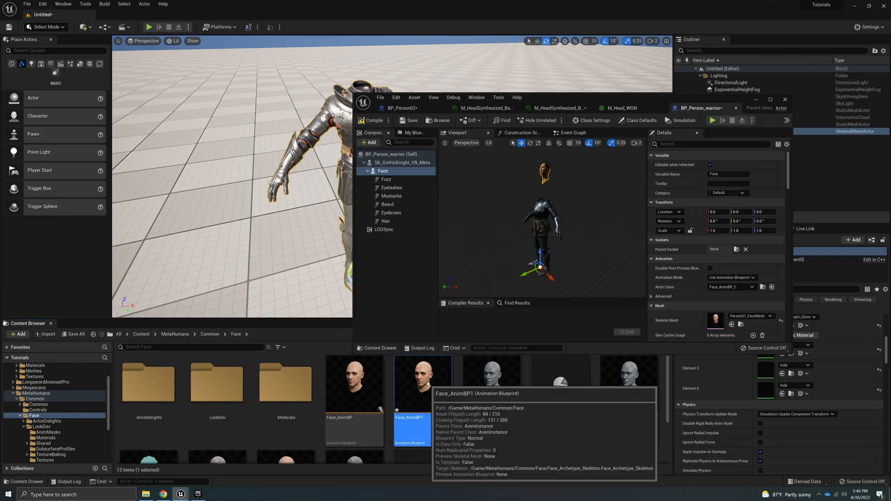
{"action": "double_click", "coordinate": [428, 385]}
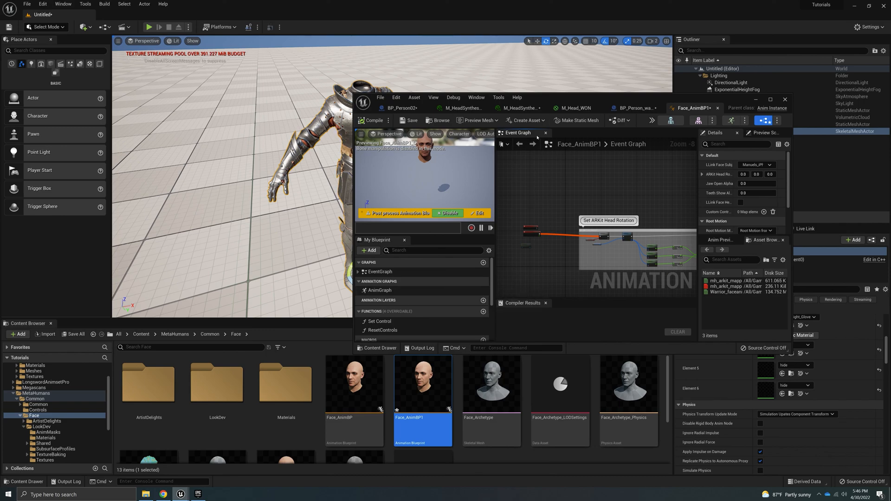
Step: In Face_AnimBP1's AnimGraph, disable Use Attached Parent and enable Use Mesh Pose on the Copy Pose From Mesh node, and compile
{"action": "double_click", "coordinate": [380, 291]}
{"action": "scroll", "coordinate": [586, 264], "scroll_direction": "down", "scroll_amount": 4}
{"action": "right_click_drag", "start_coordinate": [525, 223], "coordinate": [577, 237]}
{"action": "scroll", "coordinate": [577, 237], "scroll_direction": "up", "scroll_amount": 1}
{"action": "left_click", "coordinate": [577, 236]}
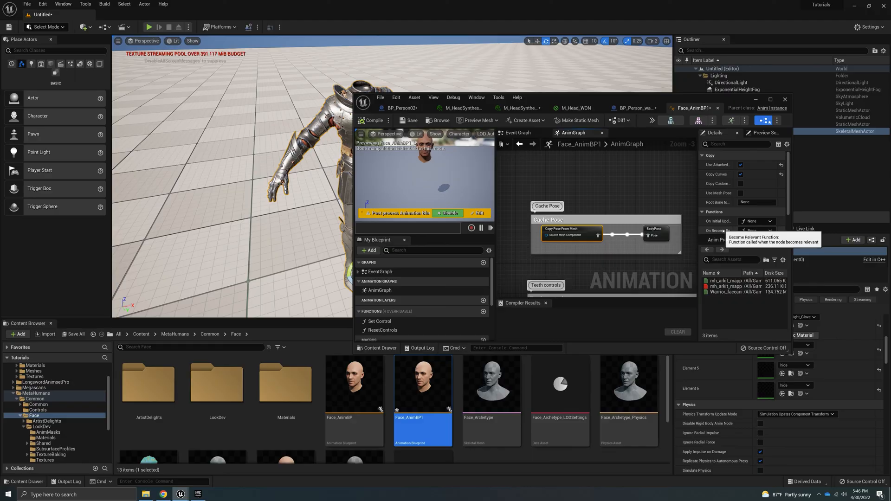
{"action": "left_click", "coordinate": [741, 164]}
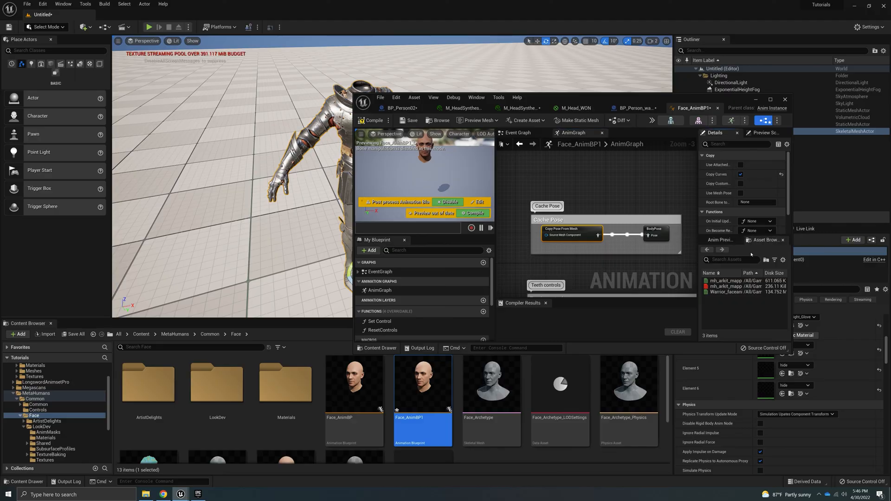
{"action": "left_click", "coordinate": [740, 193]}
{"action": "mouse_move", "coordinate": [727, 282]}
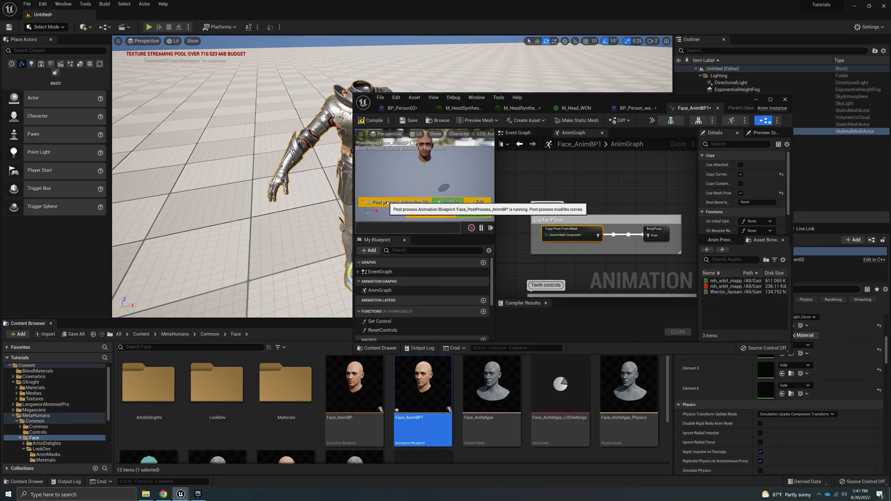
{"action": "key", "text": "F7"}
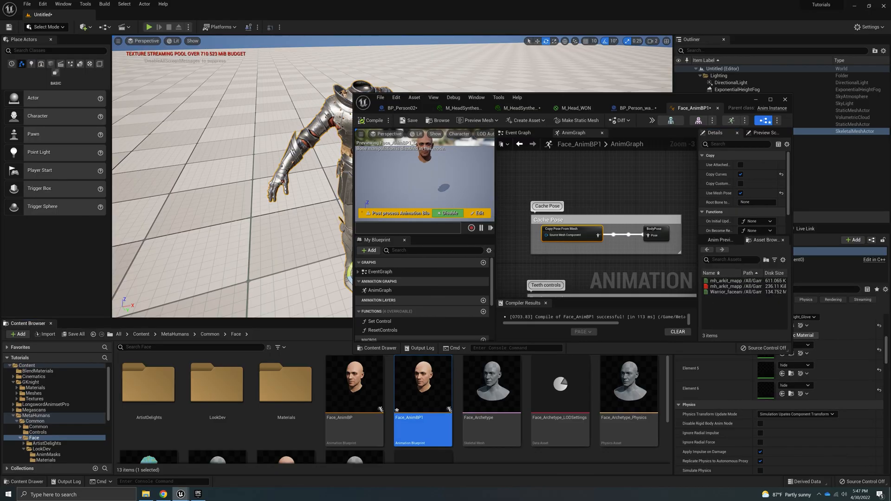
Step: Assign Face_AnimBP1 as the Face component's Anim Class in BP_Person_warrior and compile the blueprint
{"action": "left_click", "coordinate": [402, 108]}
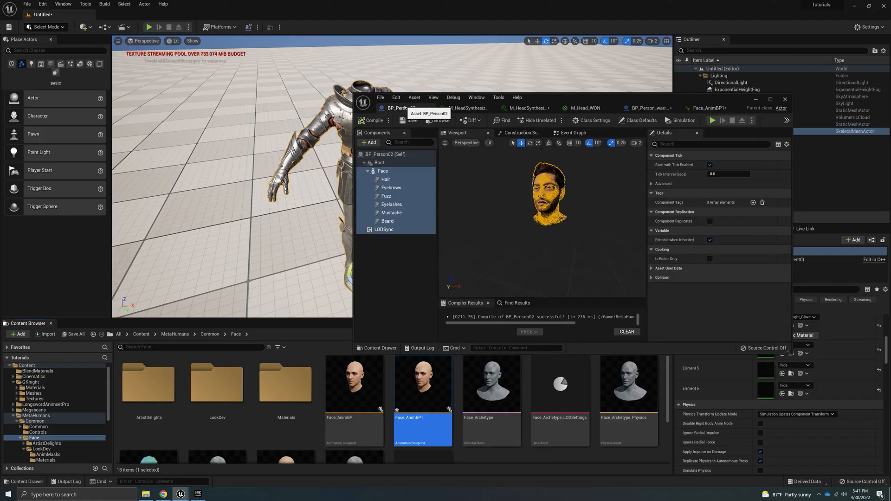
{"action": "left_click", "coordinate": [661, 108]}
{"action": "right_click_drag", "start_coordinate": [555, 205], "coordinate": [569, 220]}
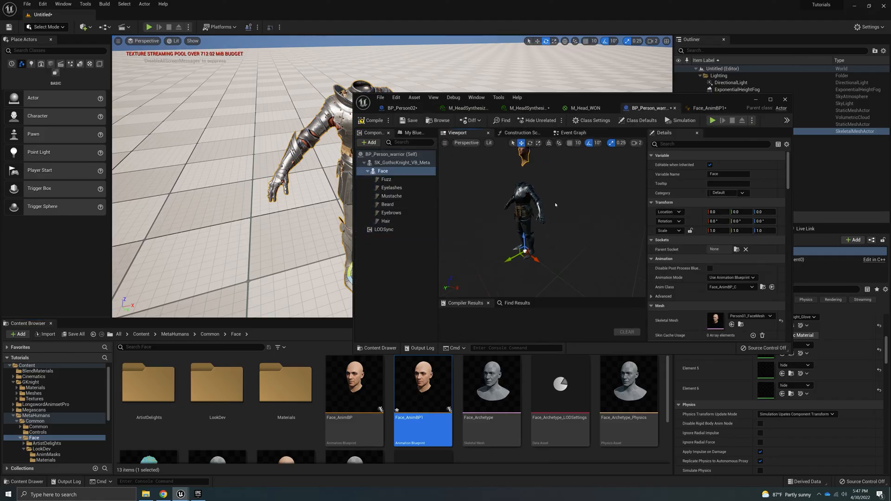
{"action": "key", "text": "f"}
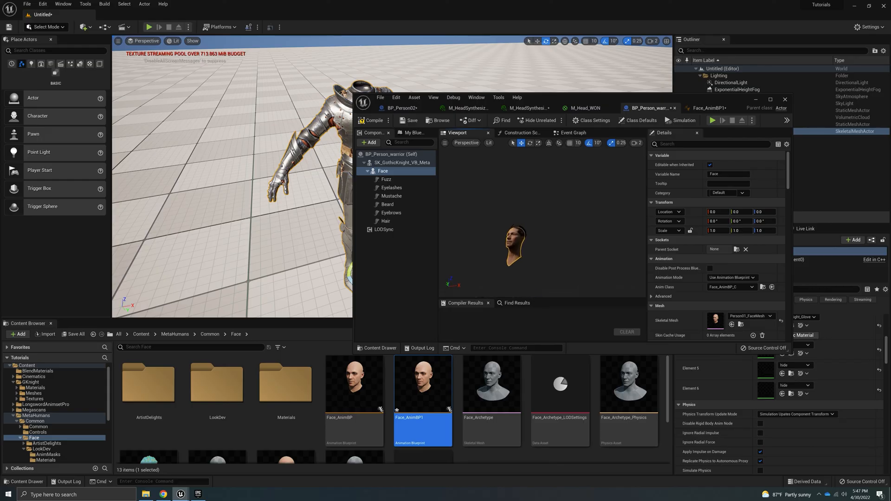
{"action": "key", "text": "s"}
{"action": "mouse_move", "coordinate": [524, 251]}
{"action": "right_mouse_down"}
{"action": "mouse_move", "coordinate": [515, 257]}
{"action": "mouse_move", "coordinate": [524, 250]}
{"action": "right_mouse_up"}
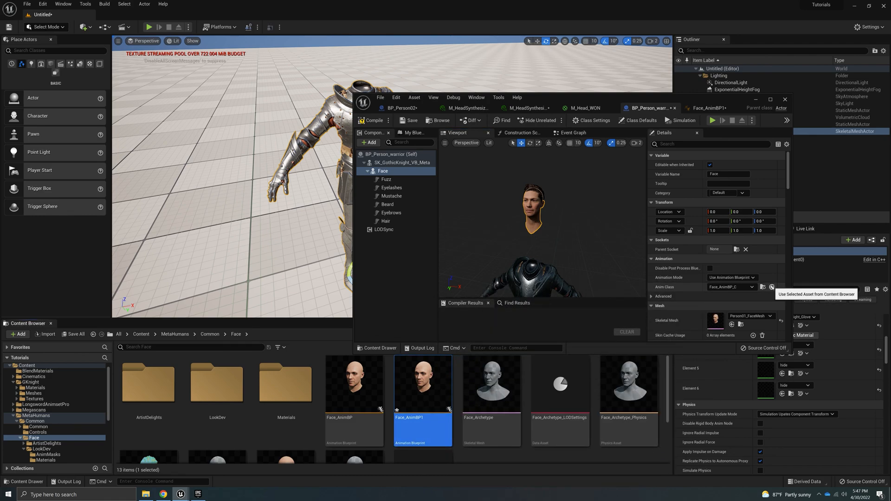
{"action": "left_click", "coordinate": [772, 287]}
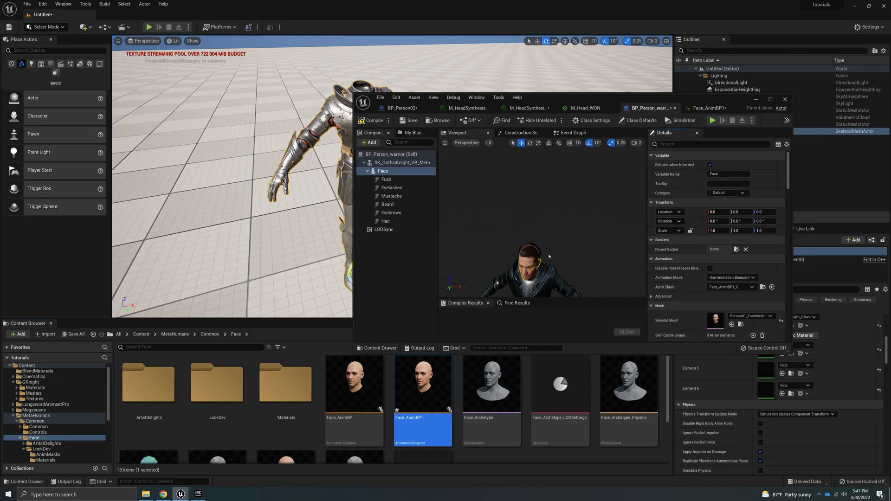
{"action": "right_click_drag", "start_coordinate": [495, 222], "coordinate": [471, 201]}
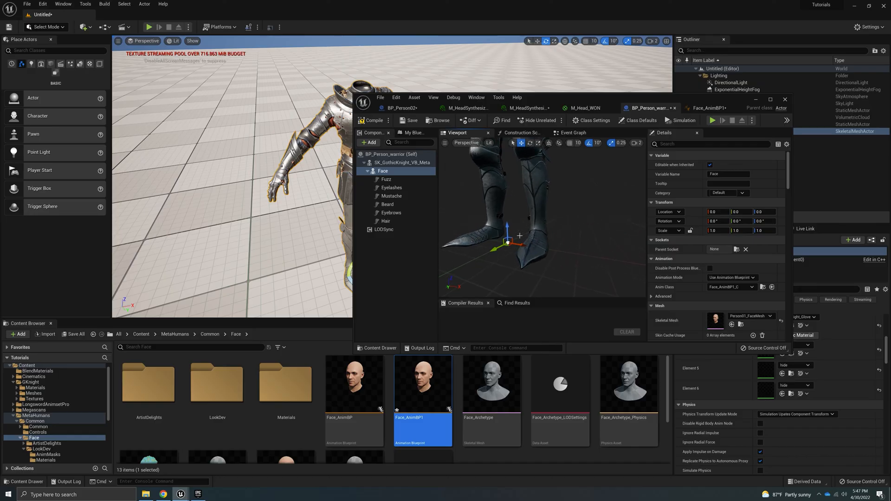
{"action": "right_click_drag", "start_coordinate": [519, 236], "coordinate": [516, 213]}
{"action": "mouse_move", "coordinate": [543, 232]}
{"action": "left_mouse_down", "text": "alt"}
{"action": "mouse_move", "coordinate": [599, 233]}
{"action": "mouse_move", "coordinate": [546, 227]}
{"action": "left_mouse_up", "text": "alt"}
{"action": "right_click_drag", "start_coordinate": [545, 227], "coordinate": [559, 229]}
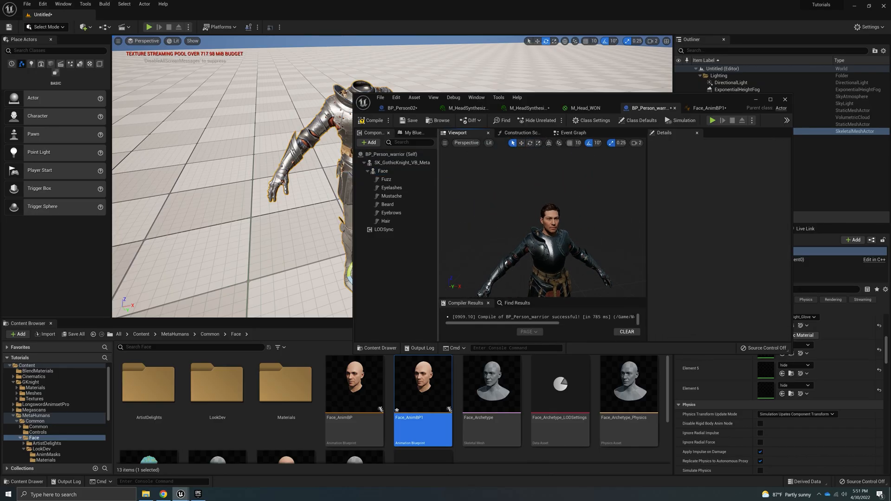
Step: Lock the Face component's scale proportions and set its scale uniformly to 0.9
{"action": "left_click", "coordinate": [551, 222]}
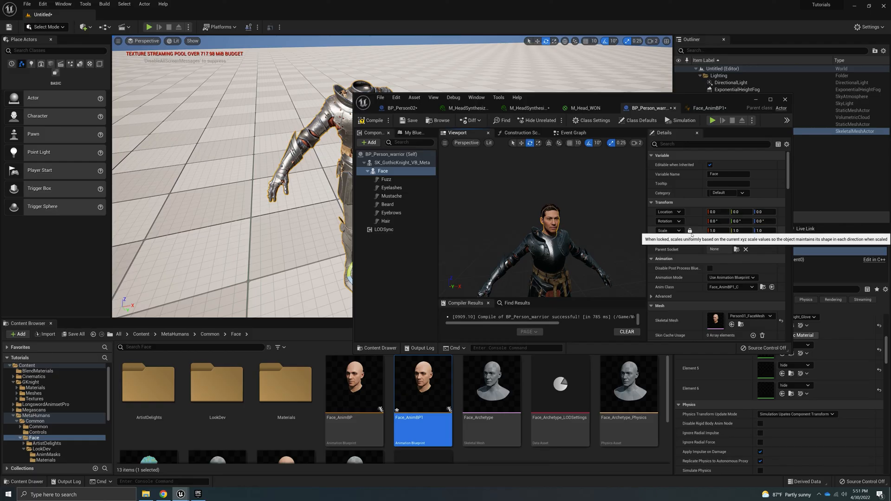
{"action": "left_click", "coordinate": [717, 230]}
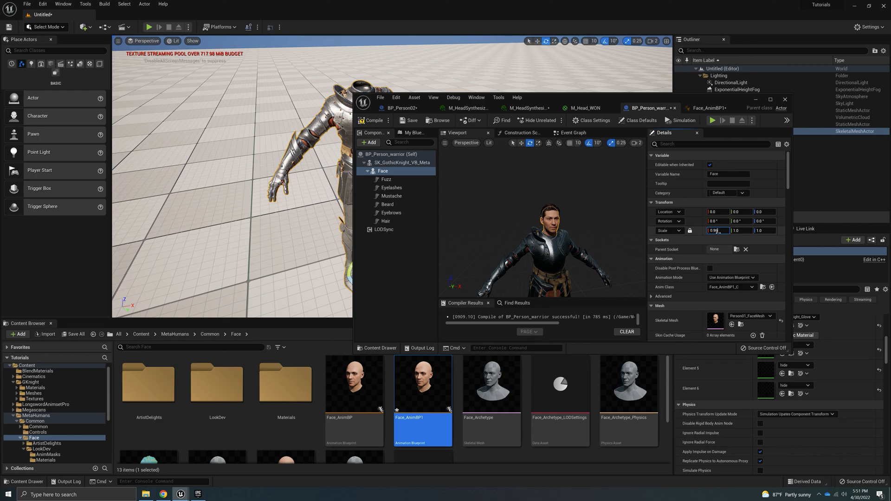
{"action": "key", "text": "Return"}
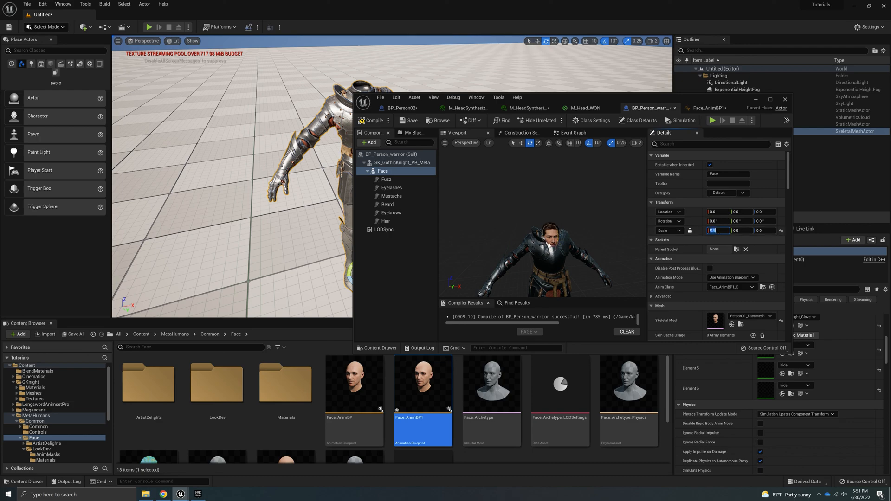
Step: Examine the scaled head's size and position relative to the knight's body from several angles and distances
{"action": "scroll", "coordinate": [524, 232], "scroll_direction": "down", "scroll_amount": 5}
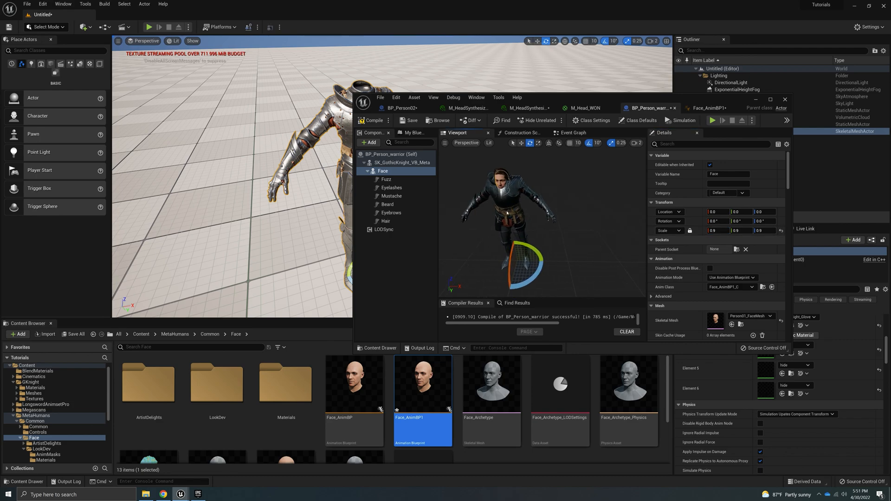
{"action": "key", "text": "w"}
{"action": "right_click_drag", "start_coordinate": [534, 210], "coordinate": [481, 213]}
{"action": "key", "text": "w"}
{"action": "key", "text": "s"}
{"action": "right_click_drag", "start_coordinate": [530, 167], "coordinate": [560, 180]}
{"action": "key", "text": "d"}
{"action": "key", "text": "w"}
{"action": "key", "text": "s"}
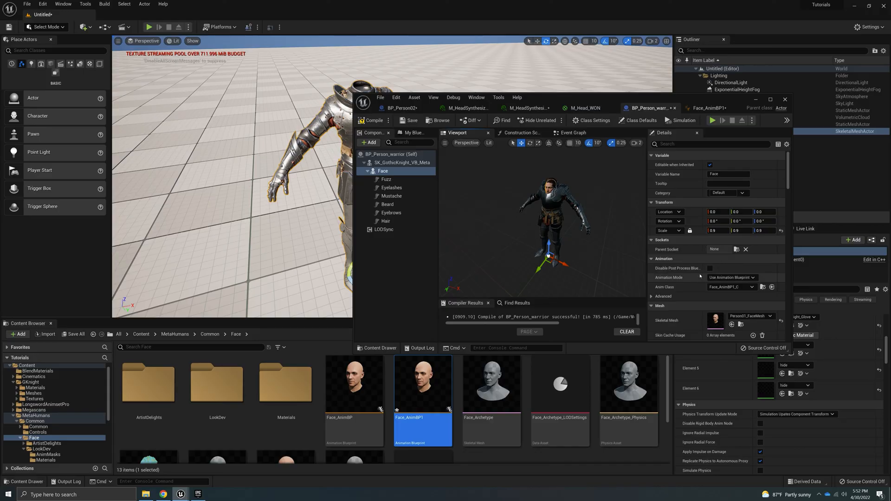
Step: Set the Face component's parent socket to the head bone of the knight mesh
{"action": "left_click", "coordinate": [736, 249]}
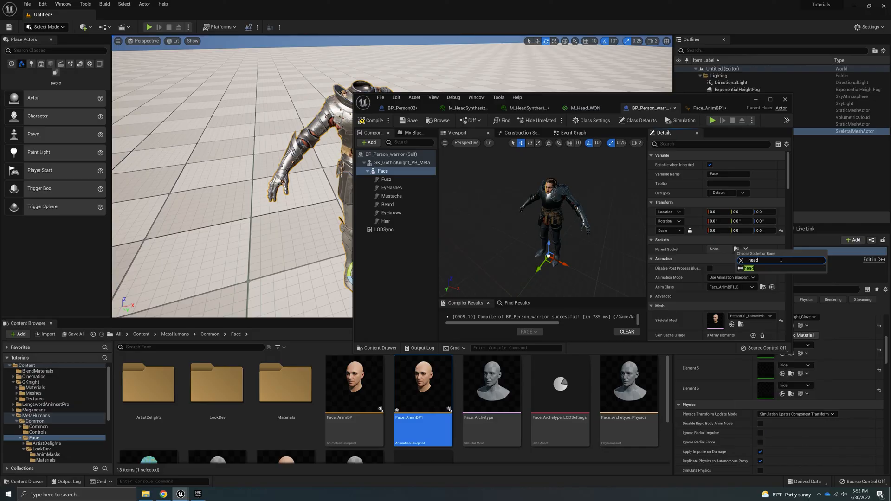
{"action": "left_click", "coordinate": [752, 269]}
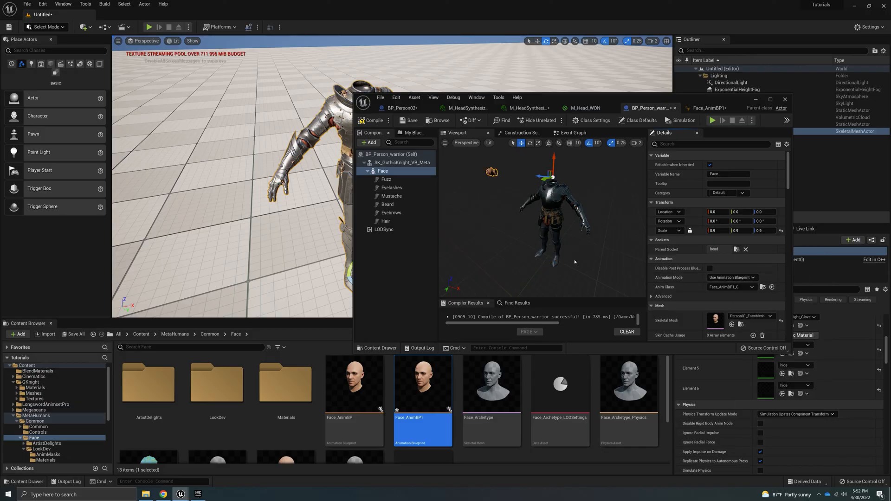
{"action": "right_click_drag", "start_coordinate": [560, 183], "coordinate": [601, 154]}
{"action": "key", "text": "w"}
{"action": "key", "text": "a"}
{"action": "key", "text": "d"}
{"action": "key", "text": "d"}
{"action": "key", "text": "a"}
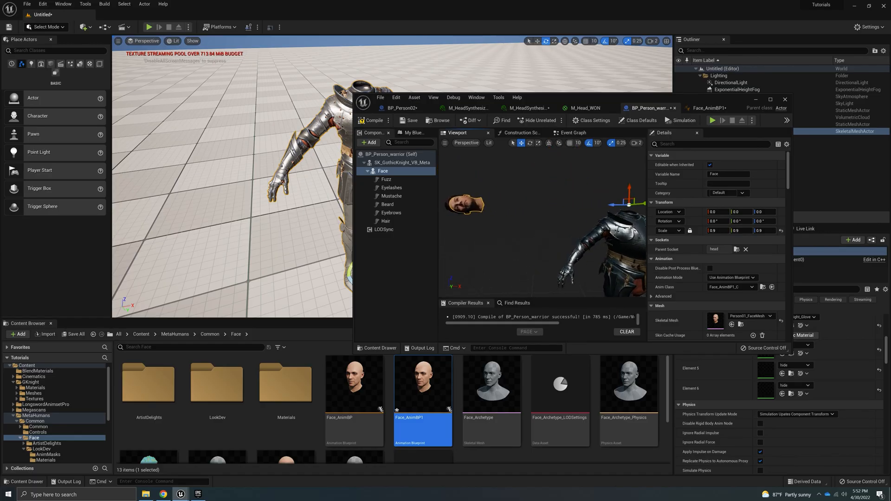
{"action": "right_click_drag", "start_coordinate": [546, 212], "coordinate": [570, 224]}
{"action": "key", "text": "s"}
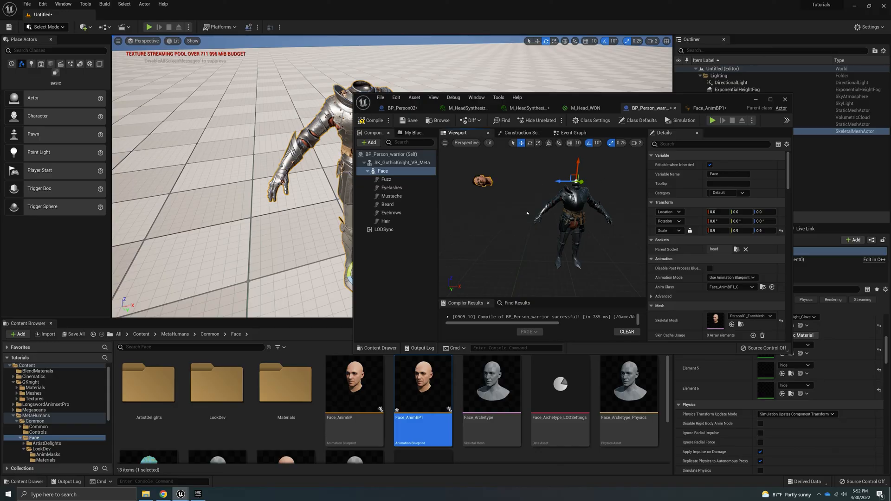
Step: Rotate the Face component -90° about Y and move it to X about -141.7 so the head stands upright over the body
{"action": "right_click_drag", "start_coordinate": [527, 213], "coordinate": [543, 200]}
{"action": "key", "text": "e"}
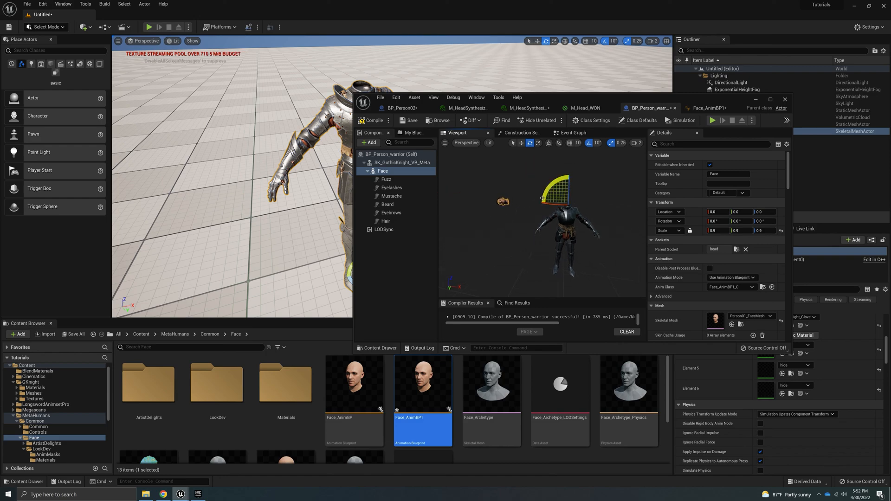
{"action": "left_click_drag", "start_coordinate": [543, 198], "coordinate": [545, 196]}
{"action": "right_click_drag", "start_coordinate": [545, 196], "coordinate": [552, 199]}
{"action": "key", "text": "w"}
{"action": "mouse_move", "coordinate": [566, 236]}
{"action": "left_mouse_down"}
{"action": "mouse_move", "coordinate": [575, 236]}
{"action": "mouse_move", "coordinate": [568, 253]}
{"action": "left_mouse_up"}
Step: Check the gap at the neck and lower the Face component to X about -149.2 so the neck sits in the armour collar
{"action": "scroll", "coordinate": [568, 253], "scroll_direction": "up", "scroll_amount": 2}
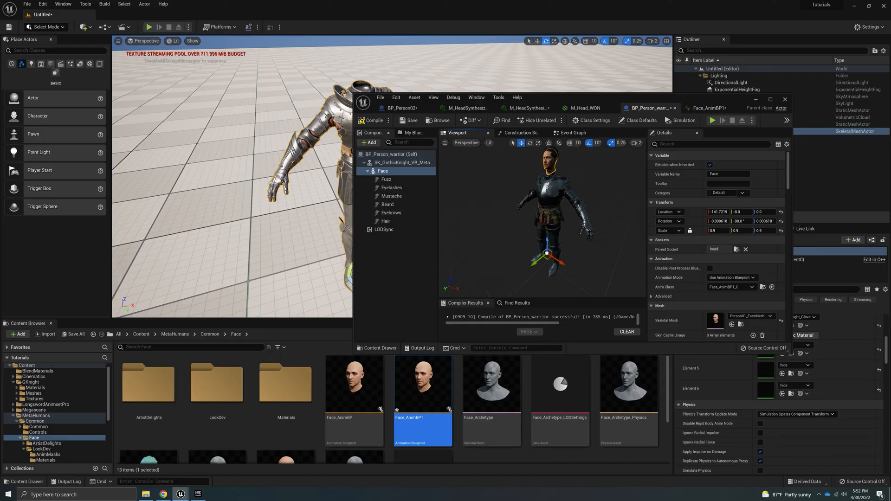
{"action": "scroll", "coordinate": [567, 253], "scroll_direction": "up", "scroll_amount": 3}
{"action": "right_click_drag", "start_coordinate": [567, 253], "coordinate": [570, 235]}
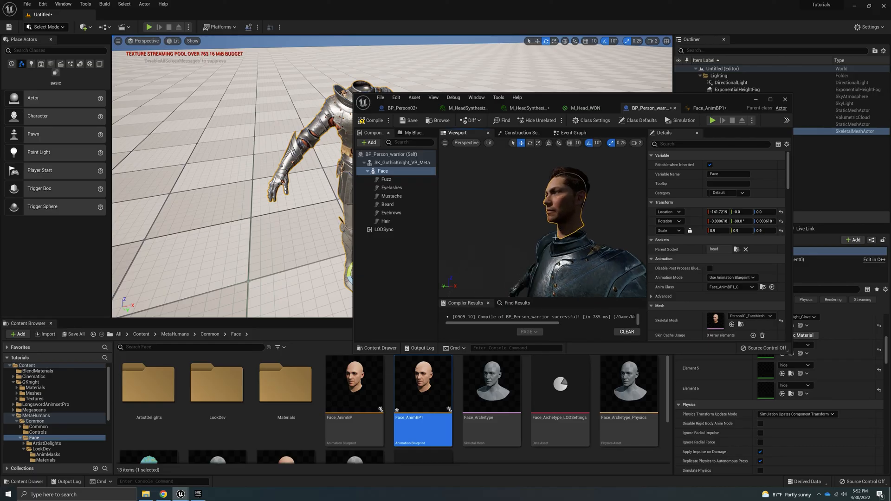
{"action": "scroll", "coordinate": [555, 237], "scroll_direction": "up", "scroll_amount": 3}
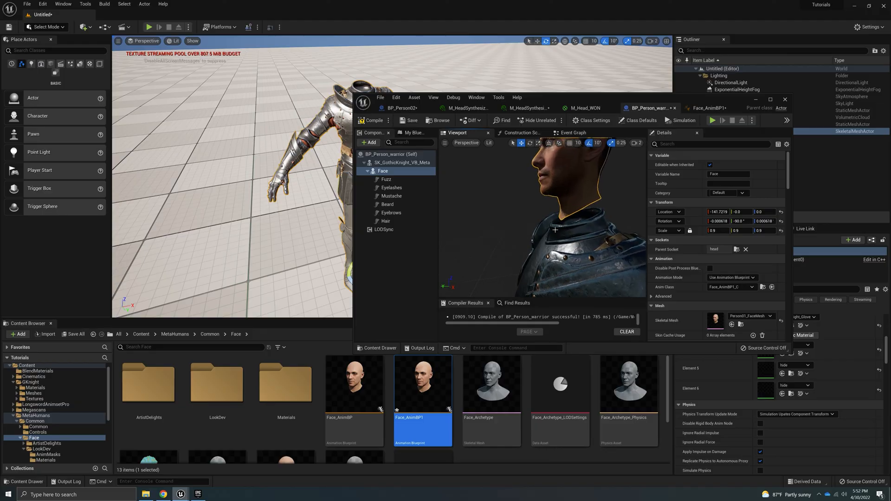
{"action": "scroll", "coordinate": [555, 229], "scroll_direction": "down", "scroll_amount": 5}
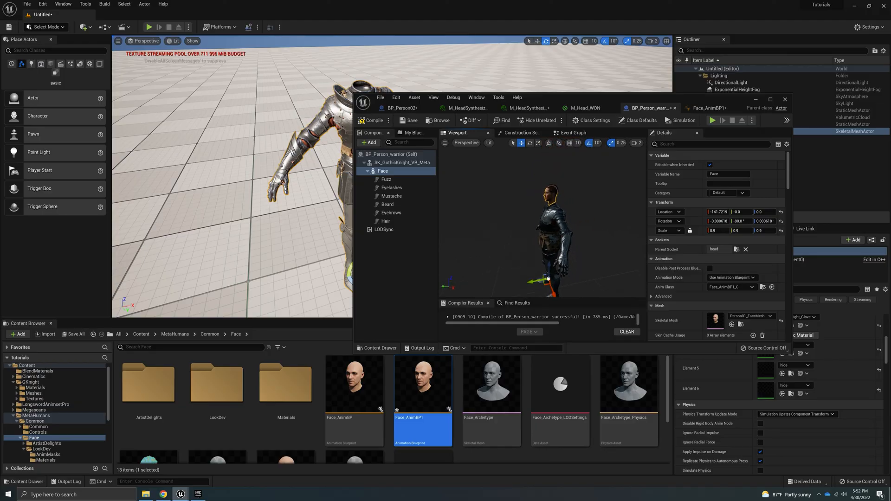
{"action": "scroll", "coordinate": [552, 287], "scroll_direction": "up", "scroll_amount": 3}
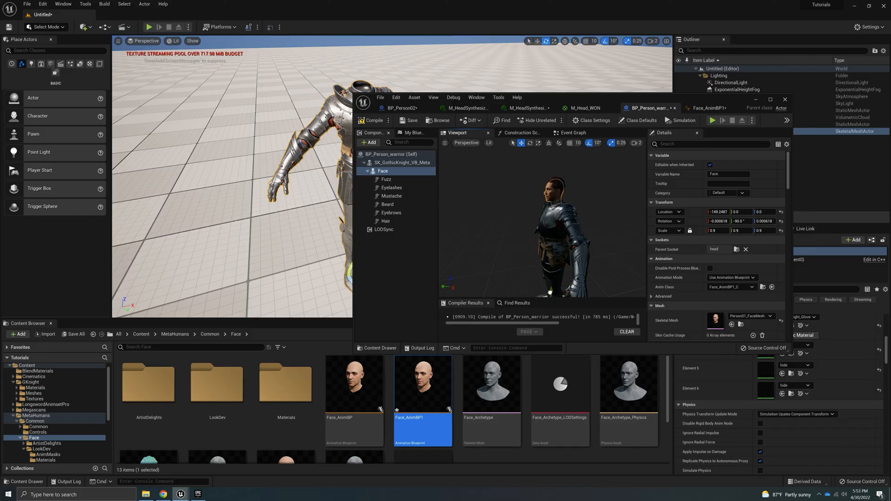
Step: Inspect the neck and collar fit of the repositioned head from the front and sides
{"action": "left_click_drag", "start_coordinate": [557, 215], "coordinate": [602, 215], "text": "alt"}
{"action": "scroll", "coordinate": [602, 215], "scroll_direction": "up", "scroll_amount": 5}
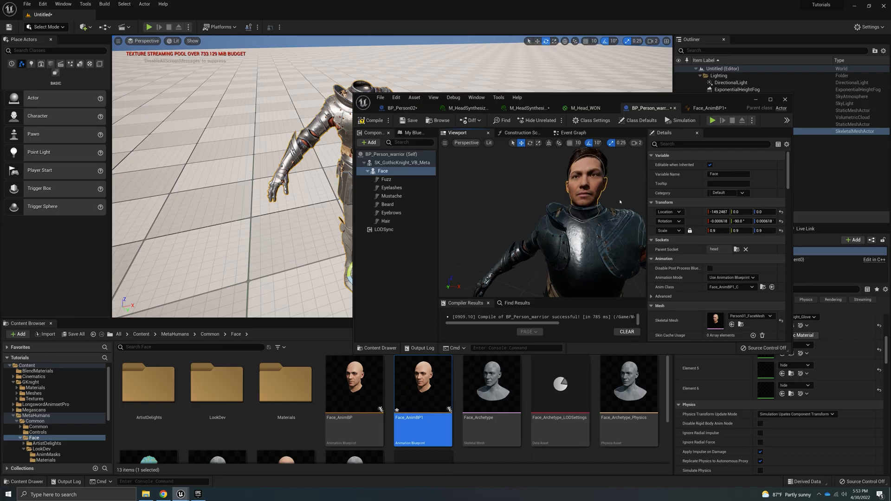
{"action": "left_click_drag", "start_coordinate": [618, 199], "coordinate": [552, 201], "text": "alt"}
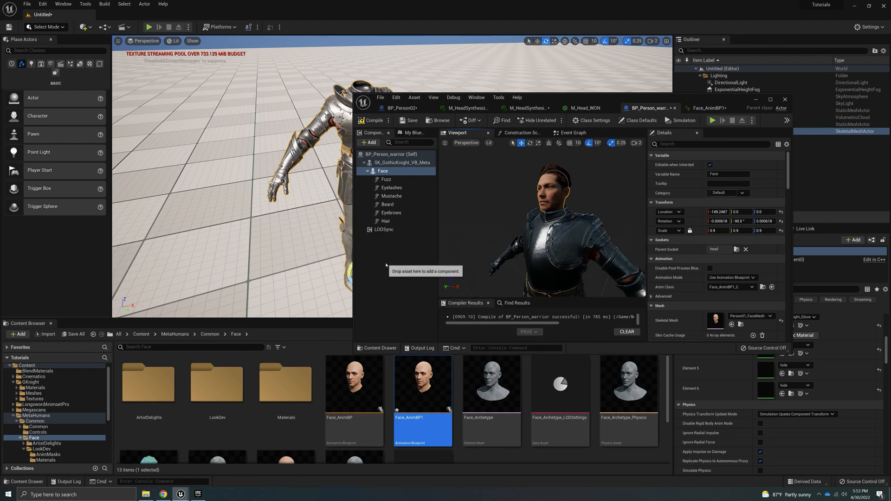
{"action": "left_click", "coordinate": [383, 262]}
{"action": "left_click_drag", "start_coordinate": [571, 241], "coordinate": [544, 253], "text": "alt"}
{"action": "scroll", "coordinate": [533, 232], "scroll_direction": "up", "scroll_amount": 5}
{"action": "left_click", "coordinate": [537, 199]}
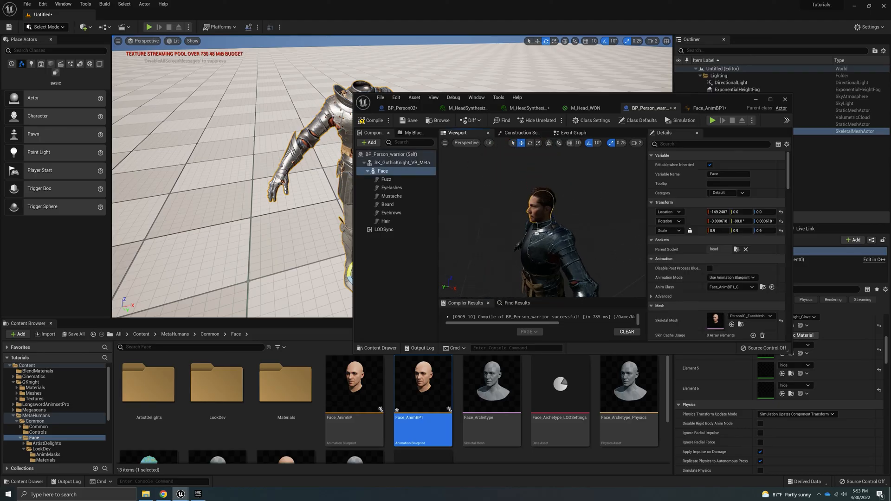
{"action": "mouse_move", "coordinate": [542, 223]}
{"action": "right_mouse_down", "text": "alt"}
{"action": "mouse_move", "coordinate": [585, 222]}
{"action": "mouse_move", "coordinate": [492, 213]}
{"action": "mouse_move", "coordinate": [571, 230]}
{"action": "mouse_move", "coordinate": [533, 227]}
{"action": "mouse_move", "coordinate": [533, 219]}
{"action": "right_mouse_up", "text": "alt"}
Step: Deselect the Face component, compile BP_Person_warrior and check the assembled warrior
{"action": "left_click", "coordinate": [389, 265]}
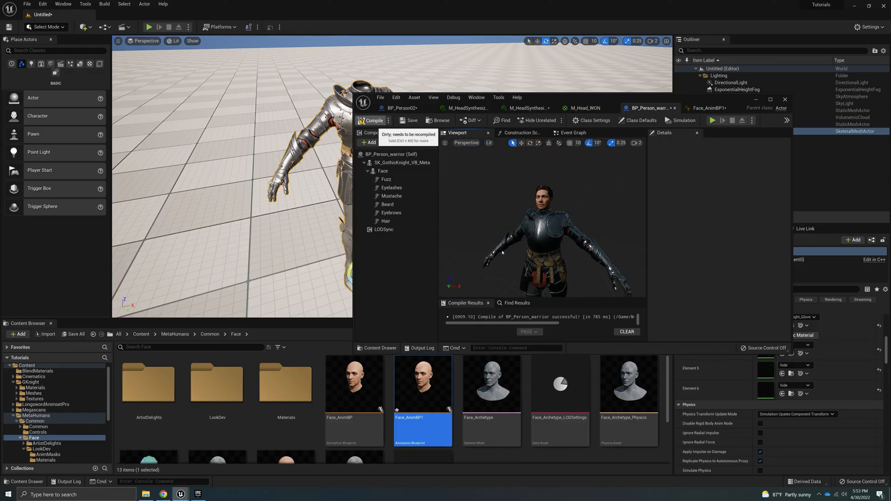
{"action": "right_click_drag", "start_coordinate": [503, 253], "coordinate": [468, 253]}
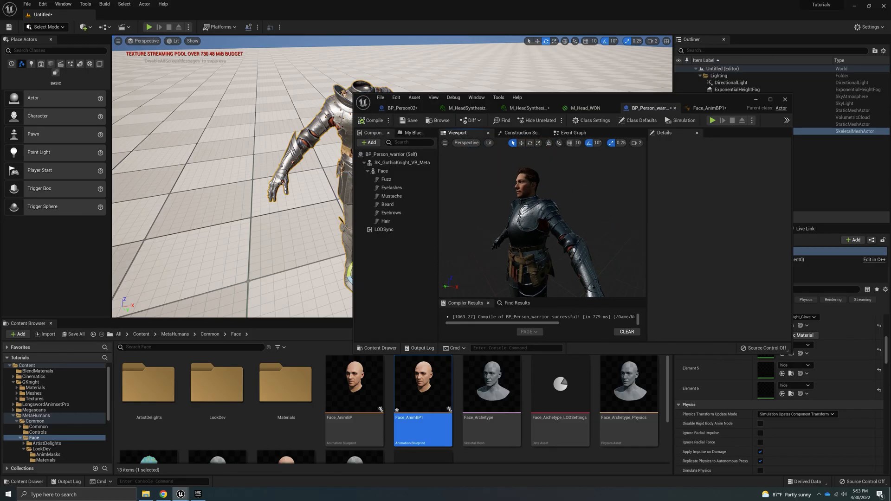
{"action": "right_click_drag", "start_coordinate": [552, 230], "coordinate": [534, 225]}
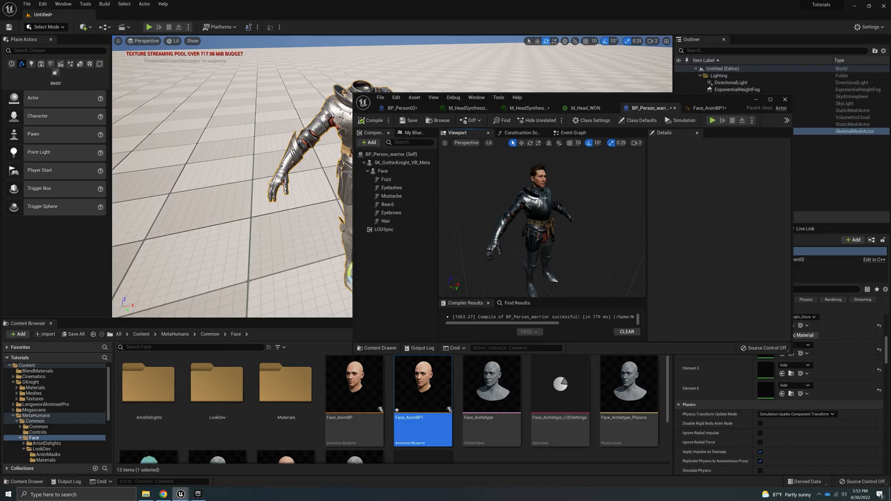